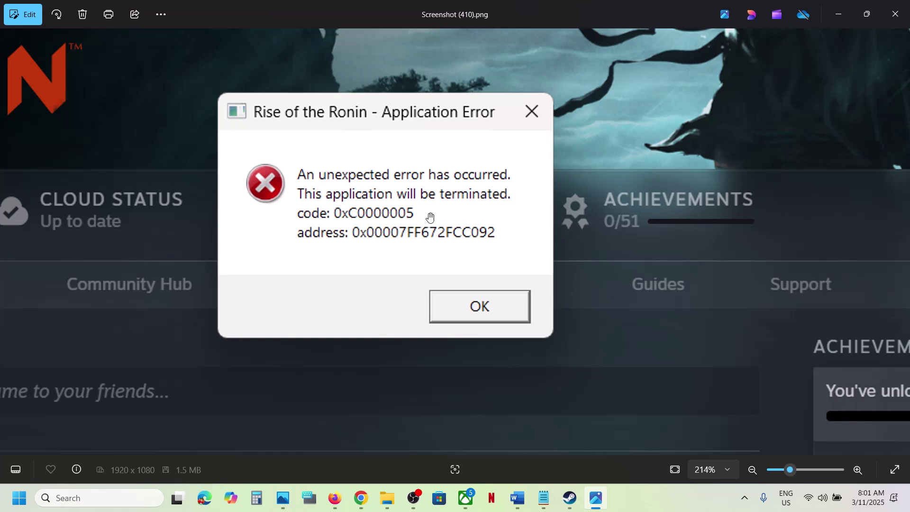
# Switch to the Word document and review the Steam instructions for opening a game's properties, down to the -dx11 launch option example.
pyautogui.click(673, 502)
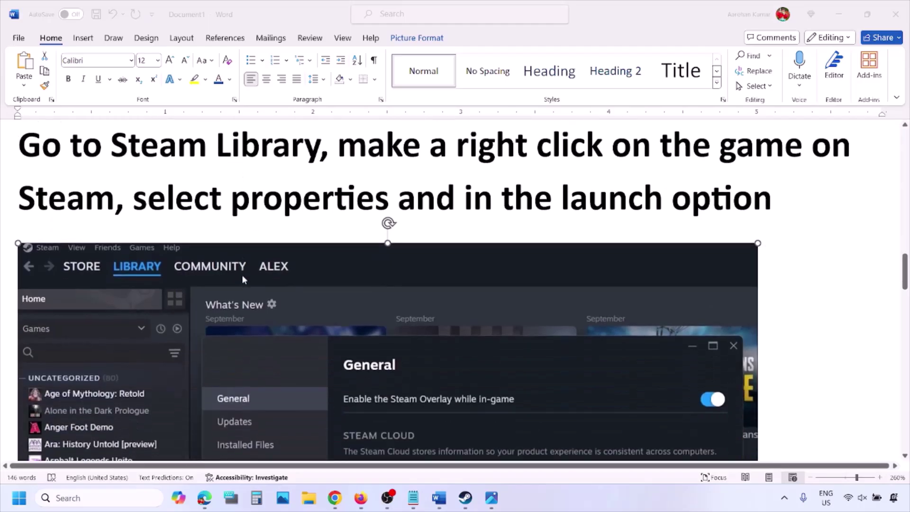
pyautogui.scroll(-1, 137, 280)
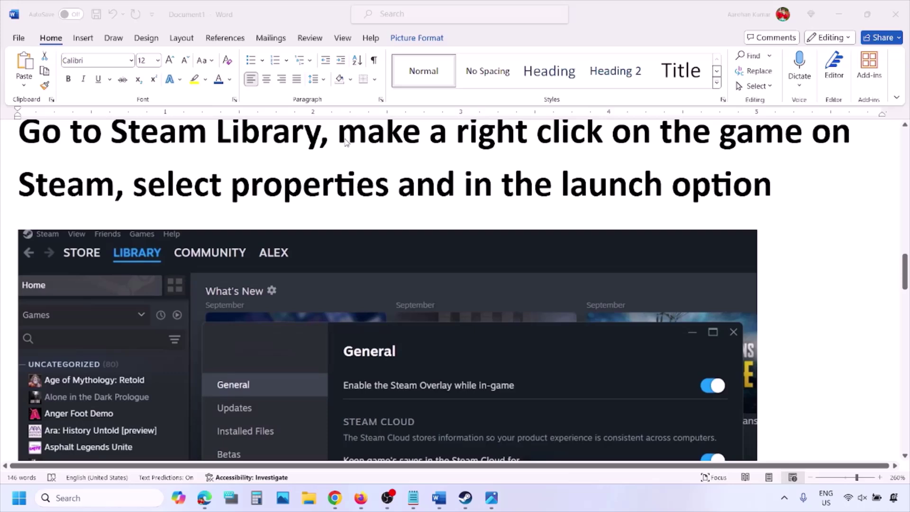
pyautogui.moveTo(342, 137); pyautogui.dragTo(810, 142)
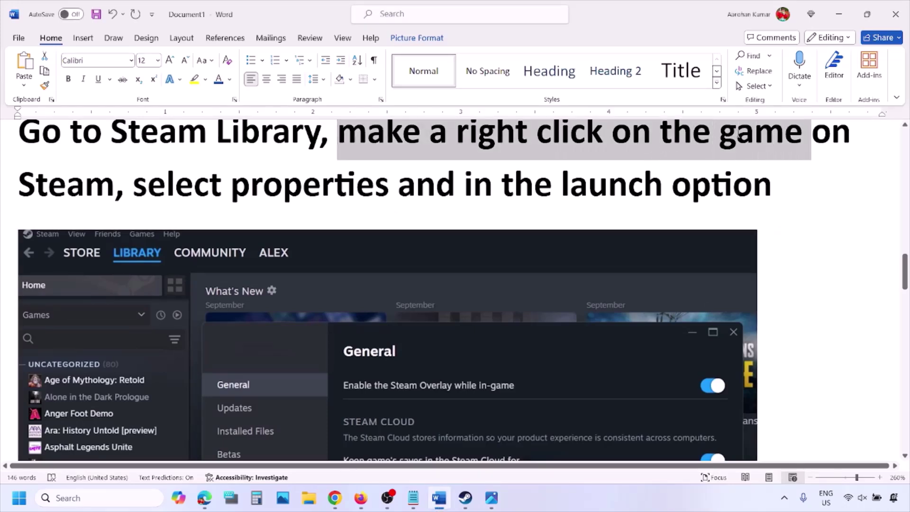
pyautogui.moveTo(223, 184); pyautogui.dragTo(393, 187)
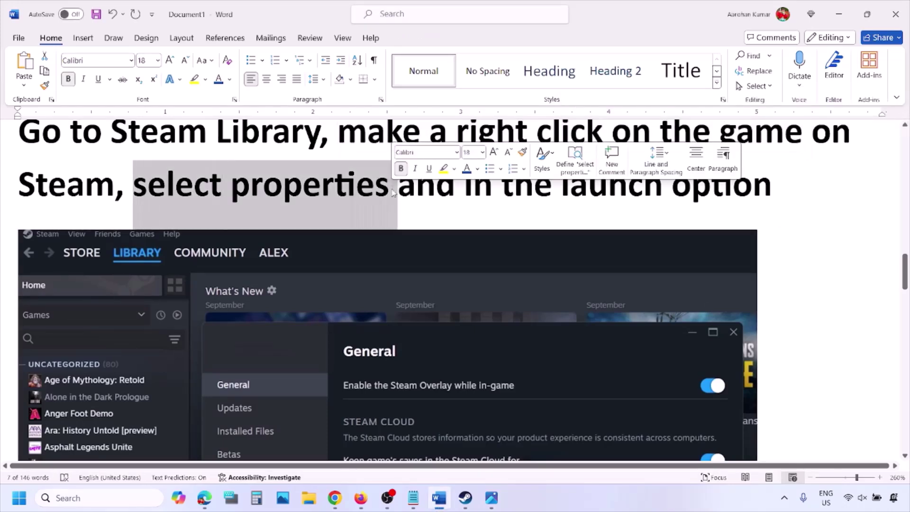
pyautogui.scroll(-5, 392, 189)
pyautogui.scroll(1, 391, 189)
pyautogui.rightClick(391, 189)
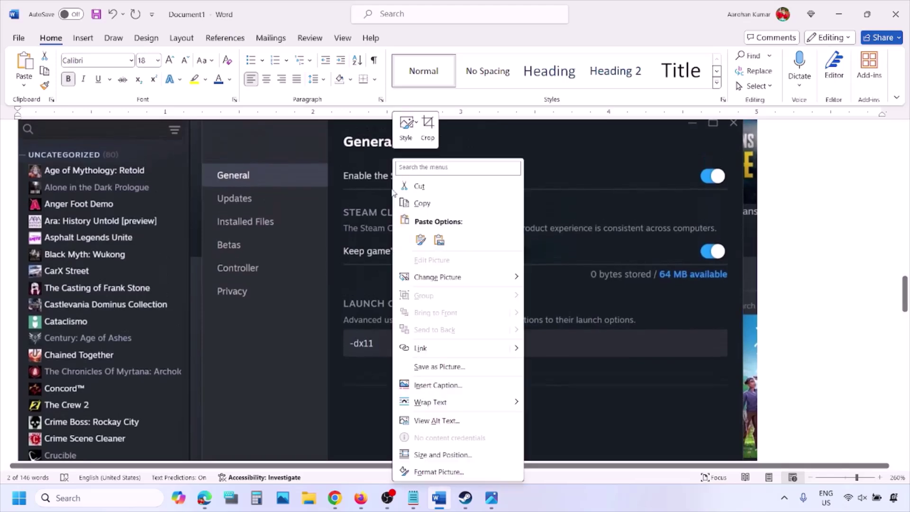
pyautogui.click(353, 349)
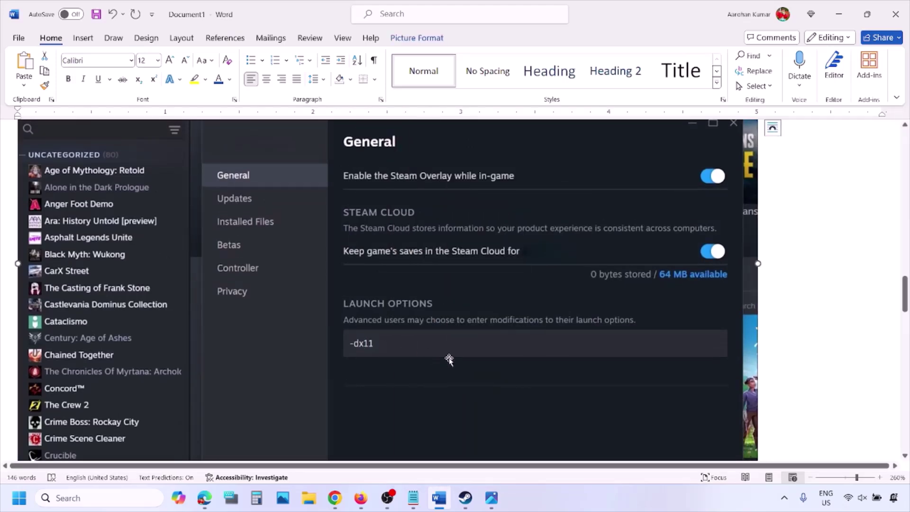
# Examine the document's remaining launch option examples, -d3d11 and -dx12.
pyautogui.scroll(-8, 449, 359)
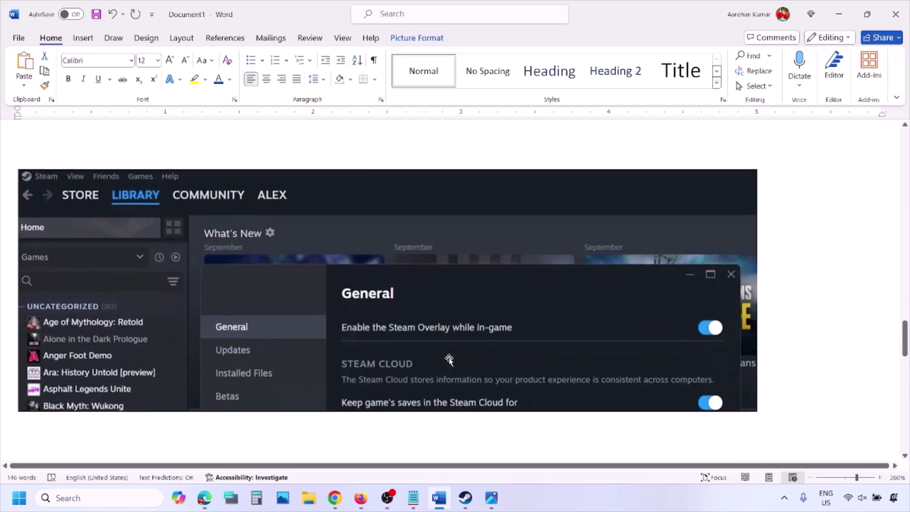
pyautogui.scroll(-4, 448, 359)
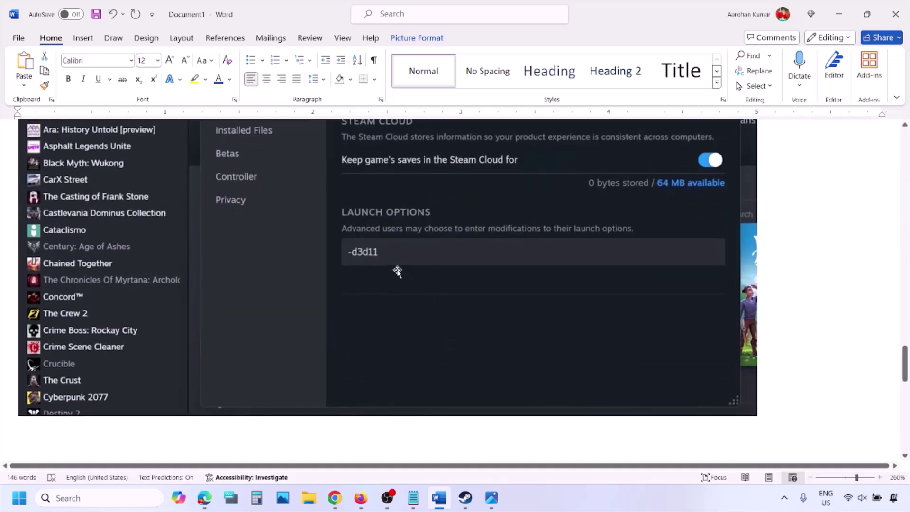
pyautogui.scroll(1, 379, 287)
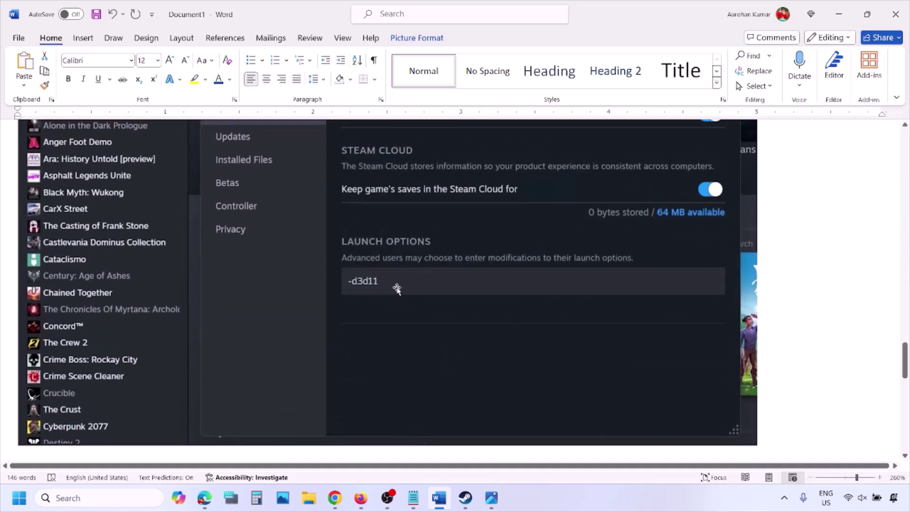
pyautogui.scroll(-10, 408, 290)
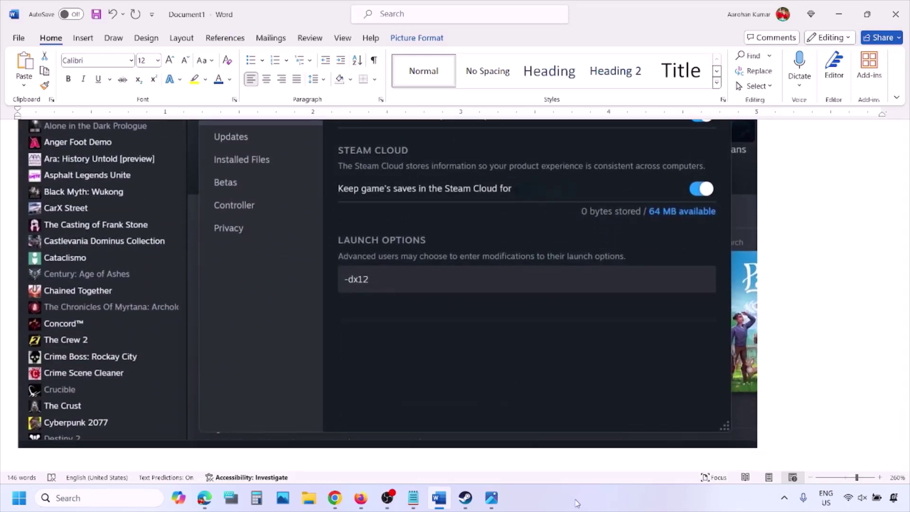
# Switch to the Steam library and display the Windows power options to locate the Restart command.
pyautogui.hotkey('alt', 'Tab')
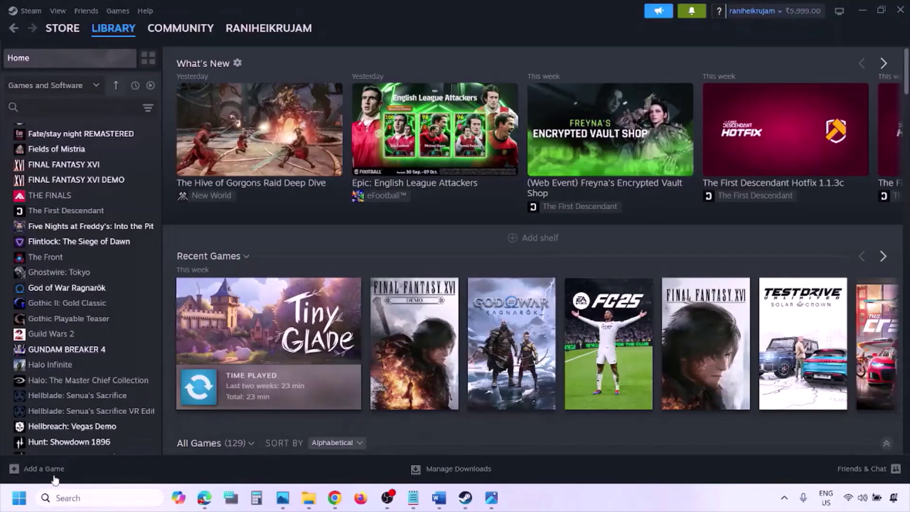
pyautogui.click(19, 498)
pyautogui.click(344, 457)
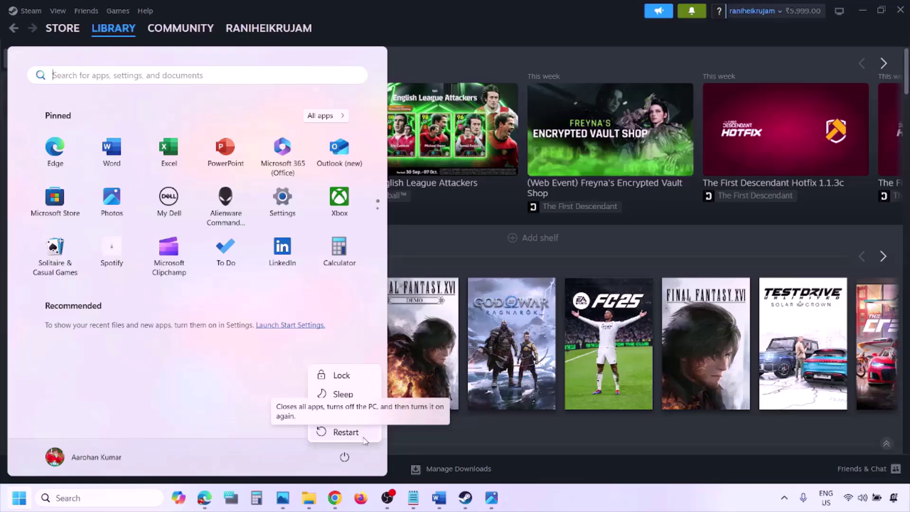
# Read Step 2 in Word about running the game as administrator, and examine the Browse local files command in 1.png in Photos.
pyautogui.click(440, 501)
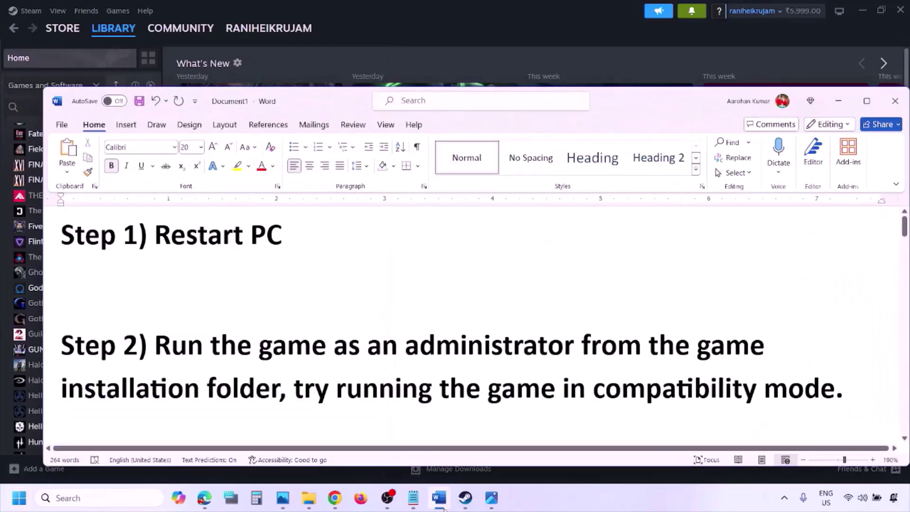
pyautogui.moveTo(157, 344); pyautogui.dragTo(257, 375)
pyautogui.click(574, 500)
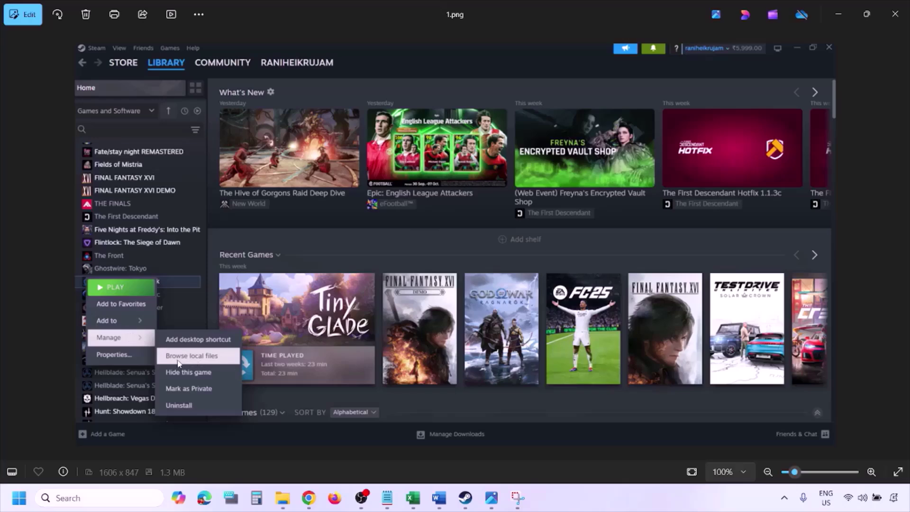
pyautogui.scroll(1, 195, 359)
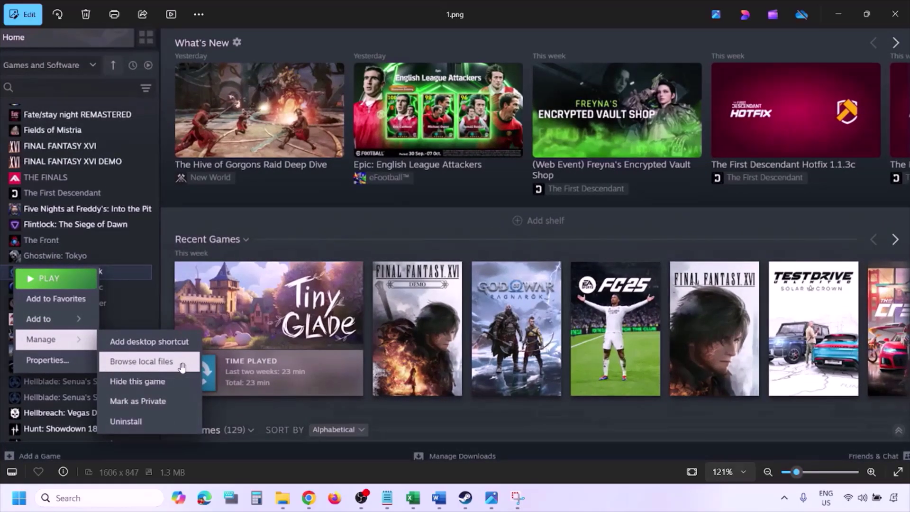
pyautogui.scroll(-1, 182, 367)
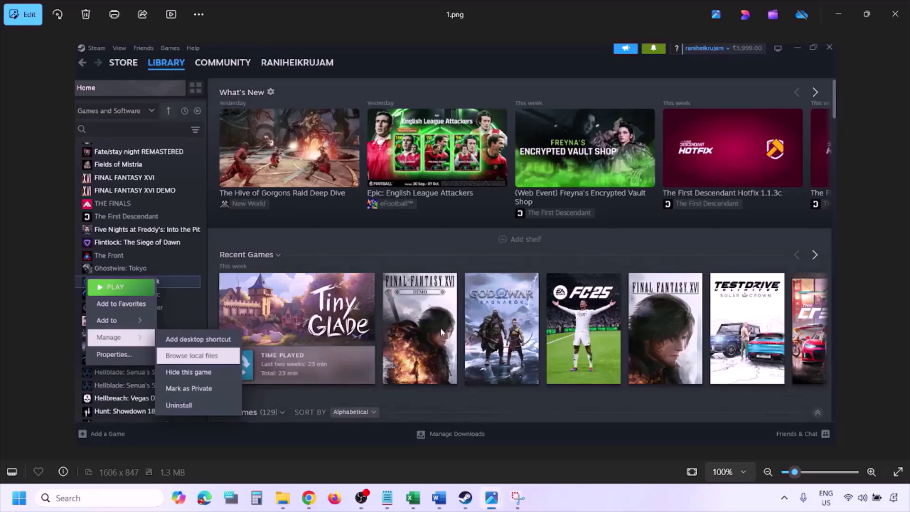
# Examine the file's Properties command in 2.png and the Run this program as an administrator setting in 3.png.
pyautogui.press('Right')
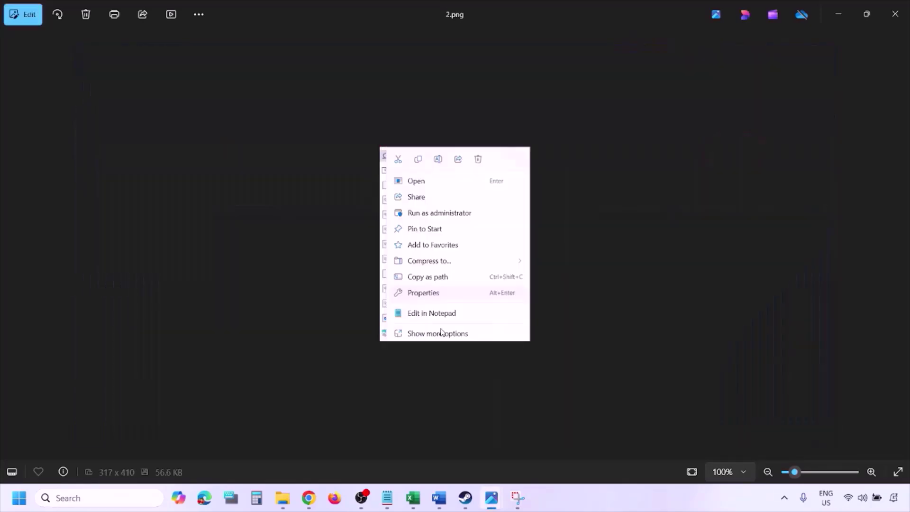
pyautogui.scroll(3, 448, 287)
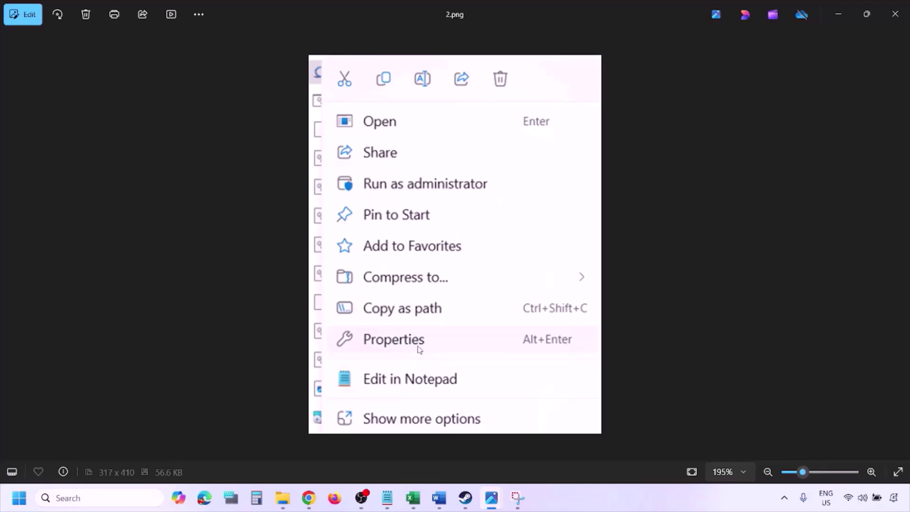
pyautogui.scroll(-3, 420, 349)
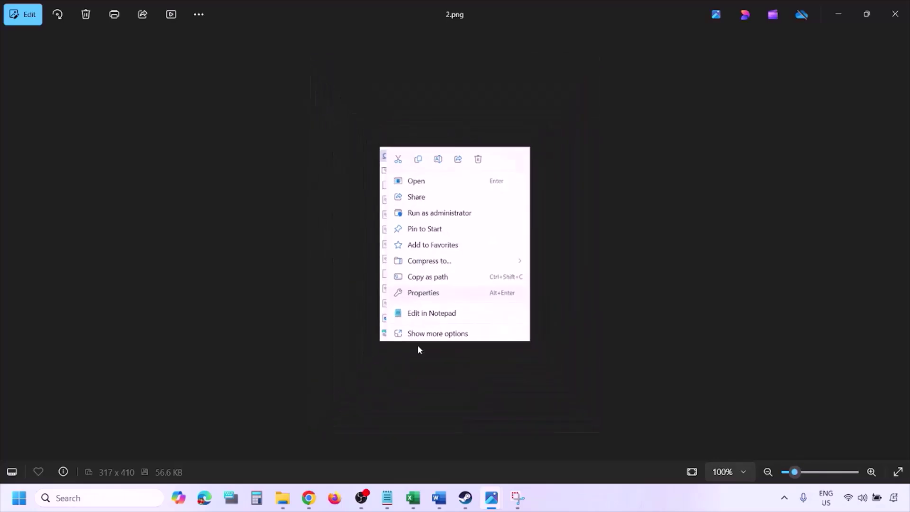
pyautogui.press('Right')
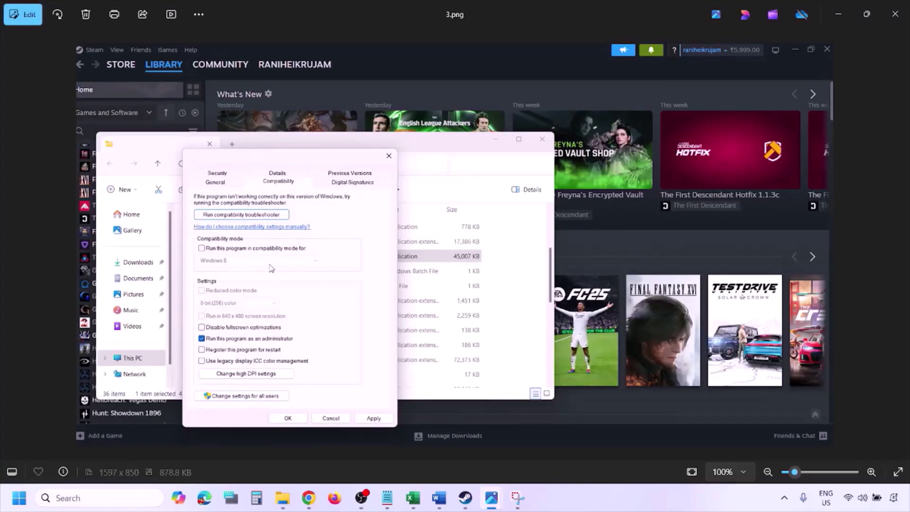
pyautogui.scroll(1, 271, 268)
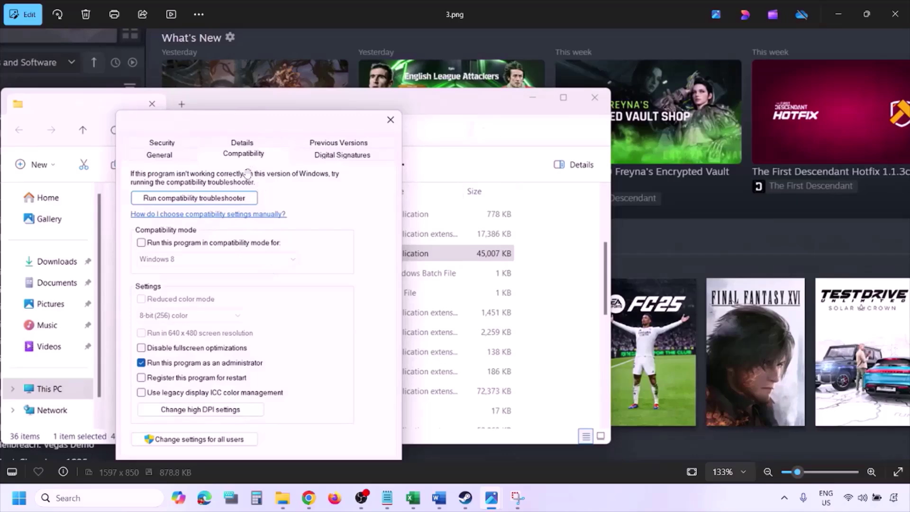
pyautogui.scroll(-1, 201, 355)
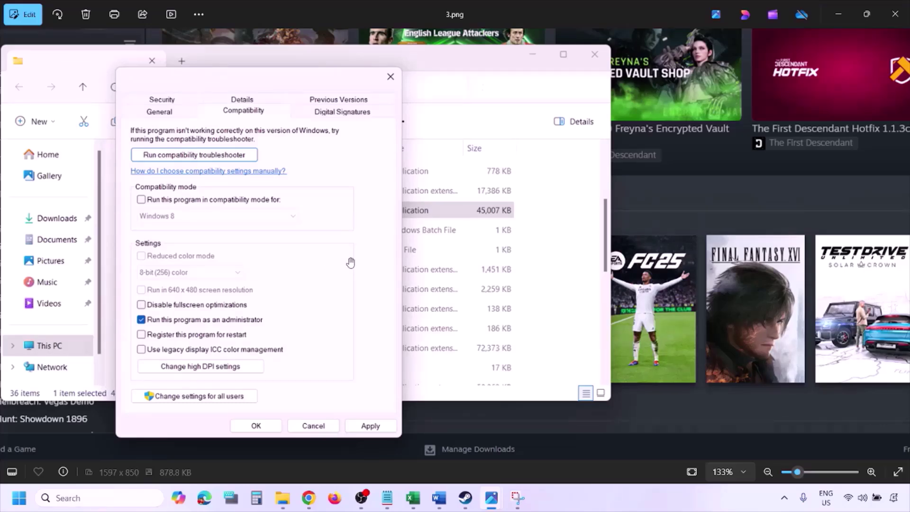
pyautogui.scroll(-3, 350, 262)
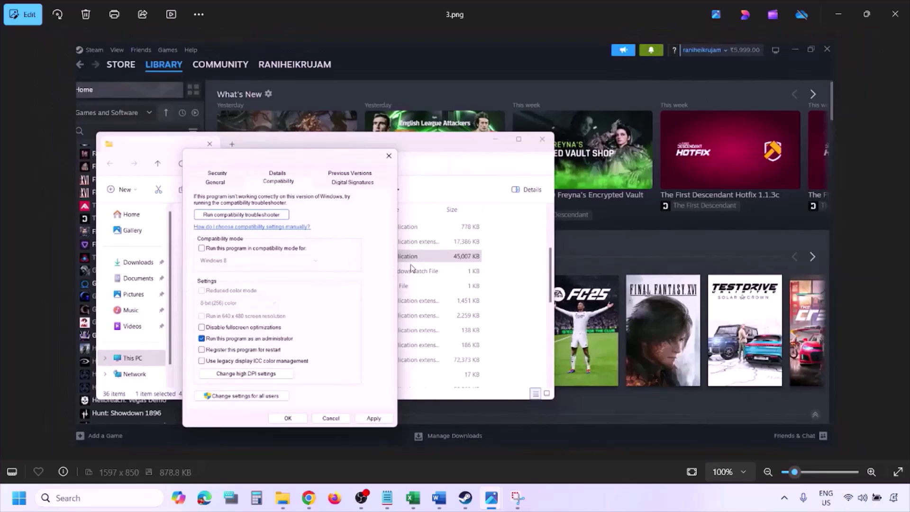
# Examine the compatibility mode setting in 4.png and the Windows 7 and Windows 8 choices in 5.png.
pyautogui.press('Right')
pyautogui.scroll(2, 410, 268)
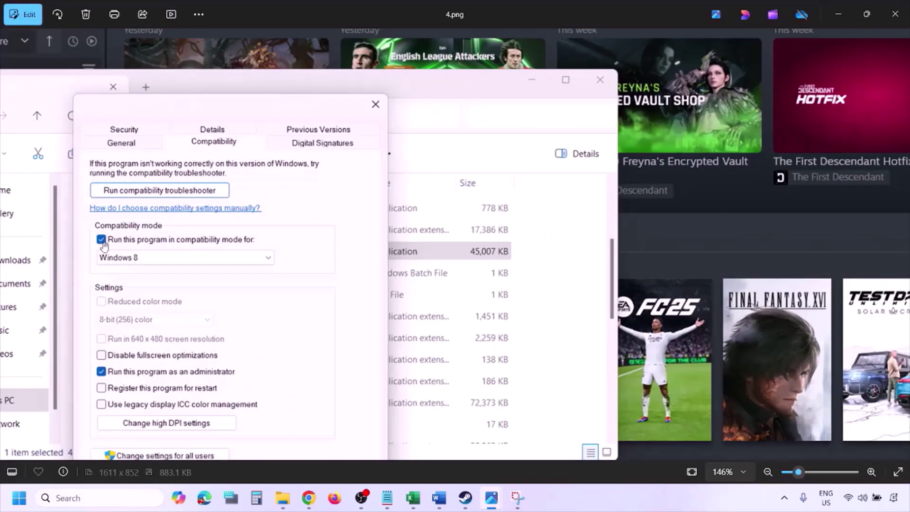
pyautogui.moveTo(117, 251); pyautogui.dragTo(124, 218)
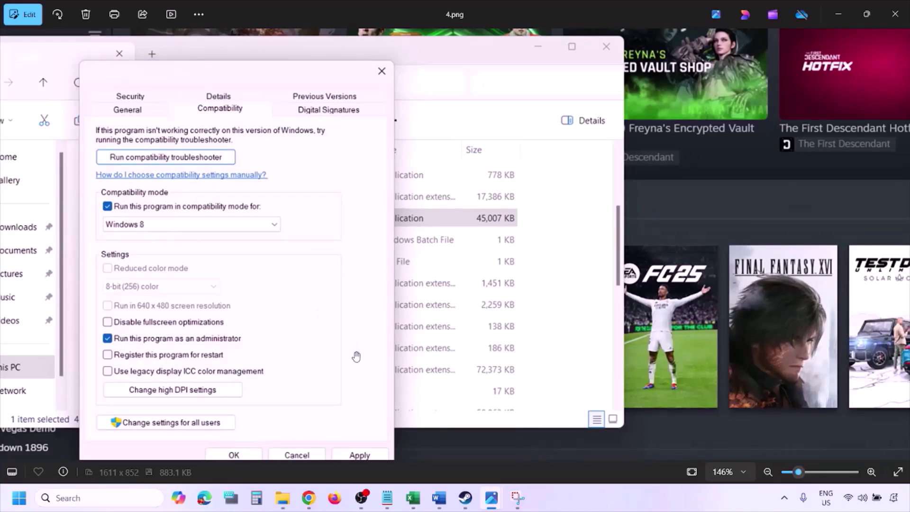
pyautogui.moveTo(349, 353); pyautogui.dragTo(352, 323)
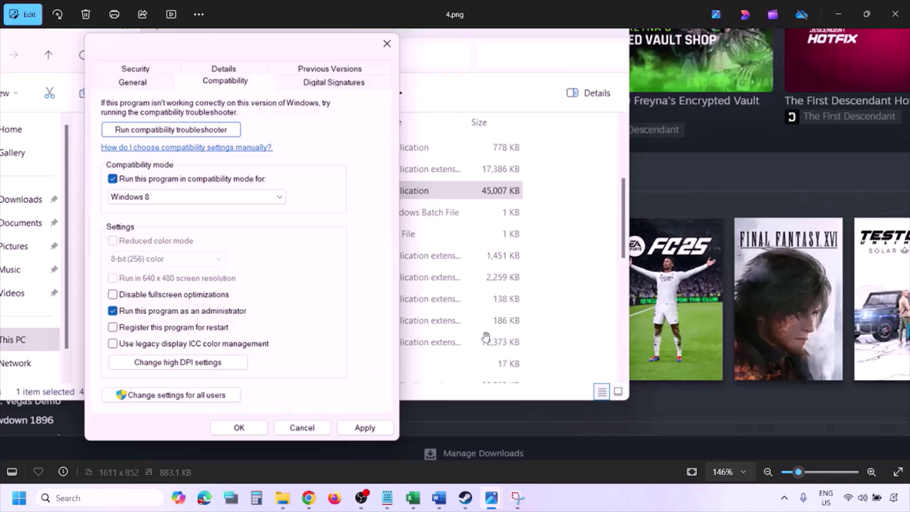
pyautogui.scroll(-2, 488, 334)
pyautogui.press('Right')
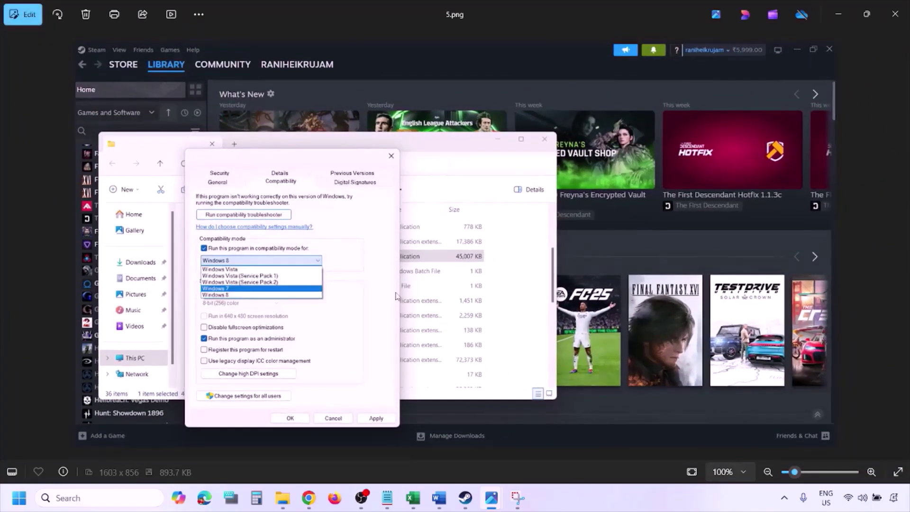
pyautogui.scroll(3, 294, 281)
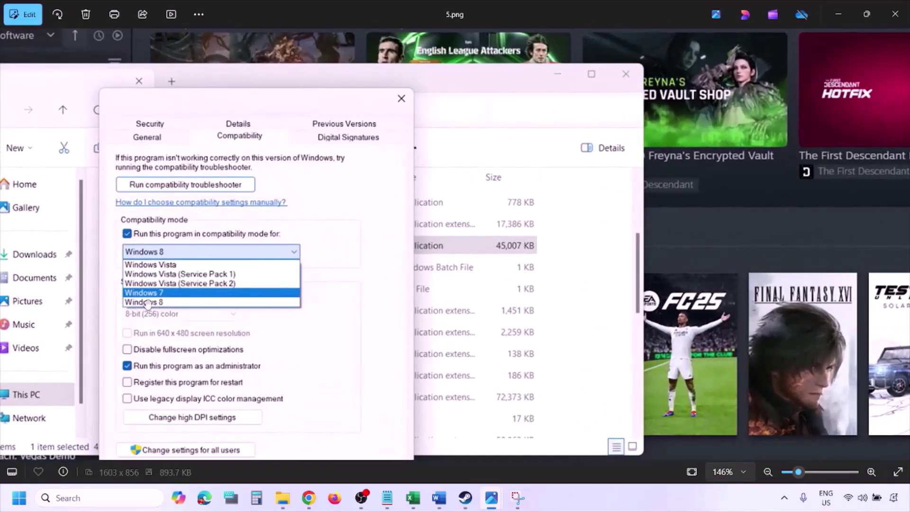
pyautogui.scroll(-3, 170, 301)
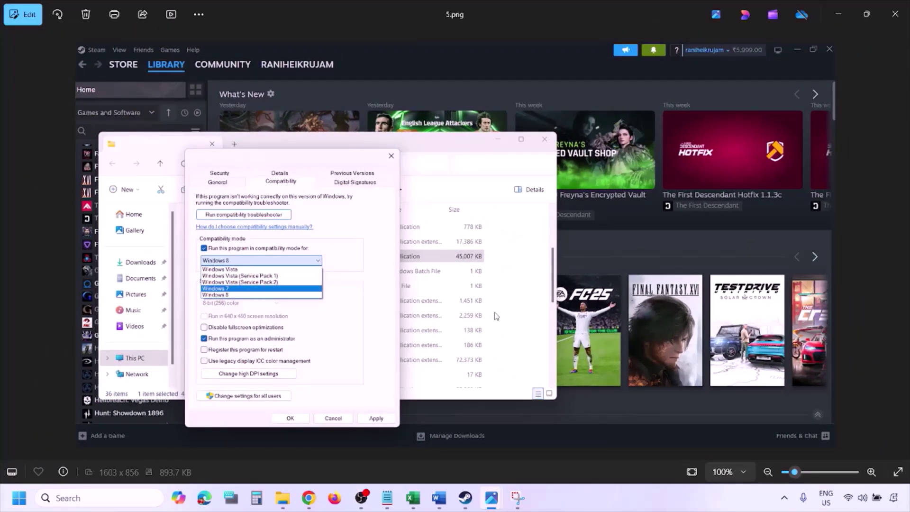
# Examine 6.png for the Windows 7 compatibility mode, Disable fullscreen optimizations and Run this program as an administrator settings.
pyautogui.press('Right')
pyautogui.scroll(3, 295, 279)
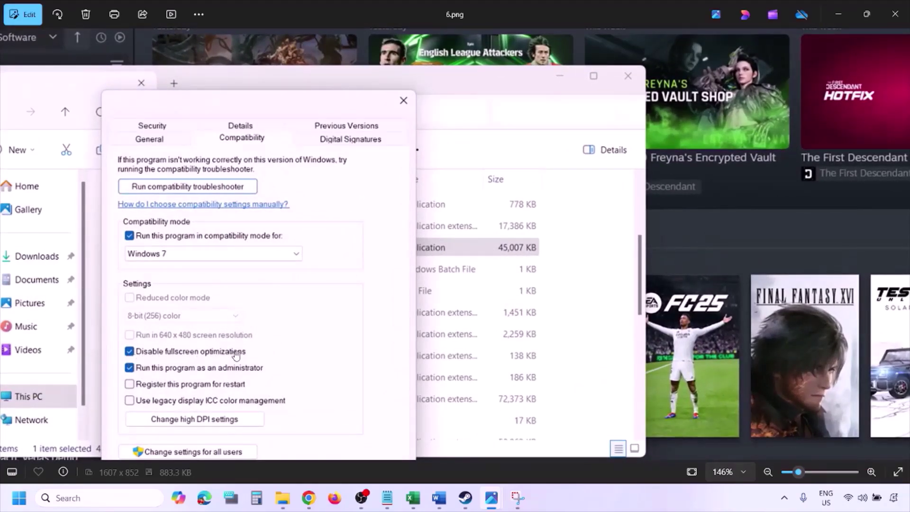
pyautogui.moveTo(279, 298); pyautogui.dragTo(299, 245)
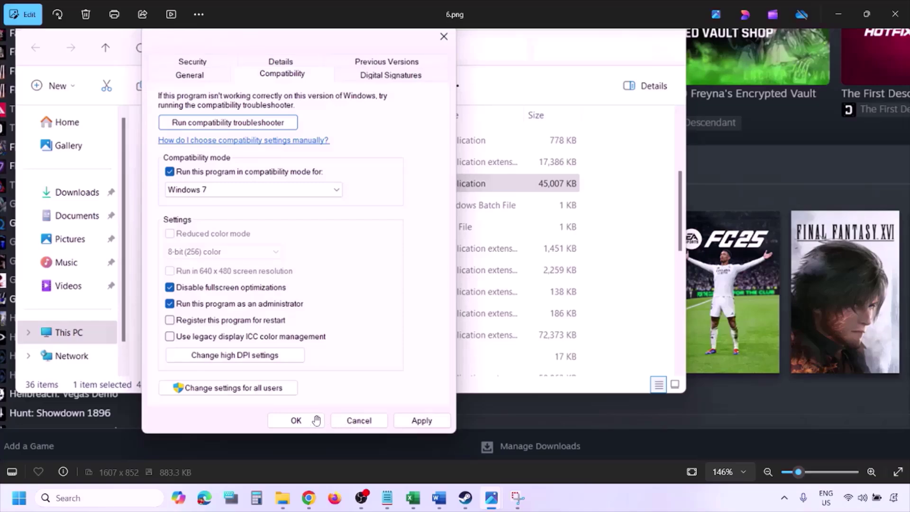
pyautogui.scroll(-2, 316, 420)
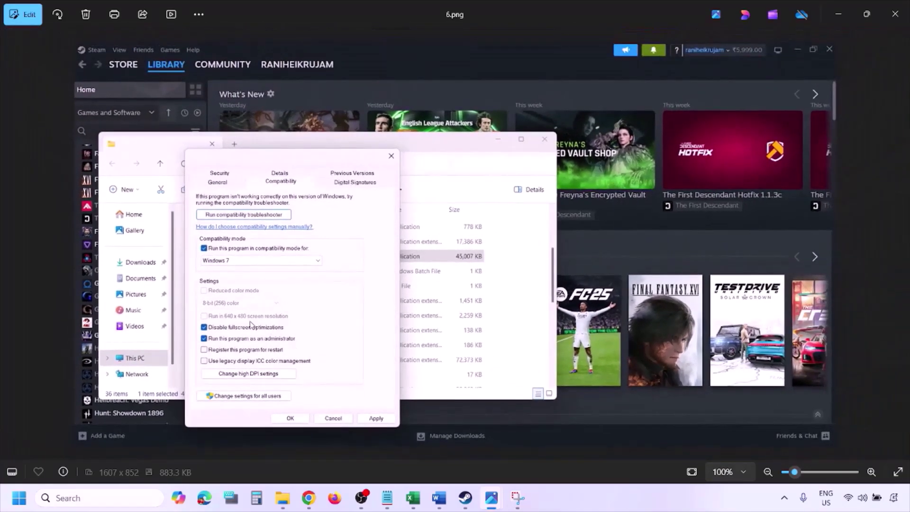
pyautogui.scroll(2, 251, 326)
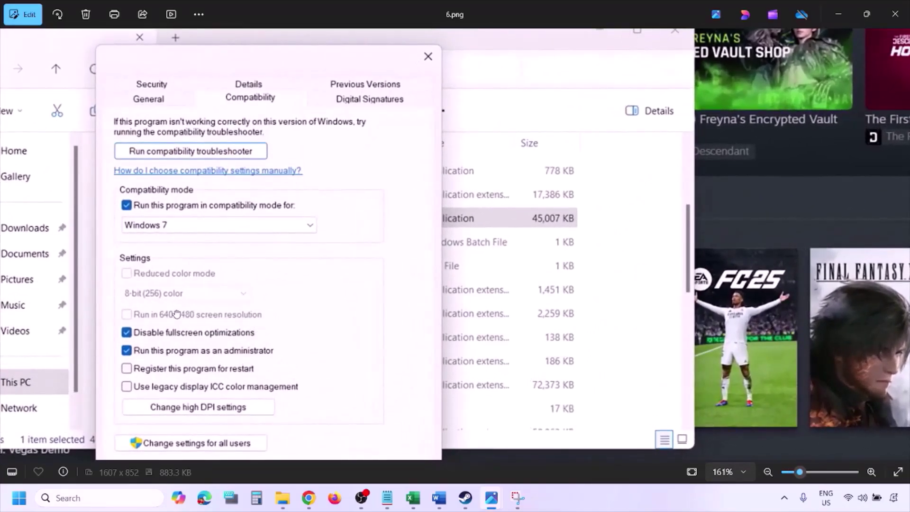
pyautogui.moveTo(176, 315); pyautogui.dragTo(226, 304)
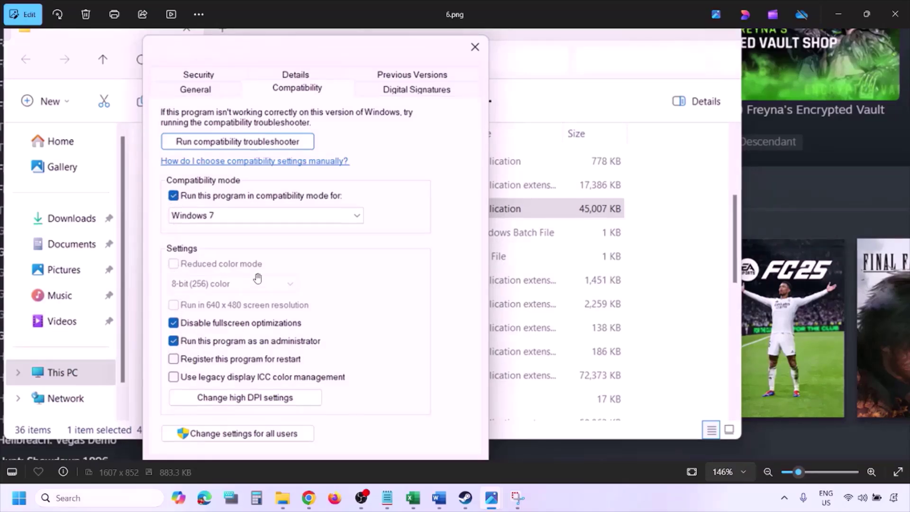
pyautogui.scroll(-3, 259, 277)
# Examine the Compatibility settings and the Apply option in 7.png, and return to the Word document.
pyautogui.press('Right')
pyautogui.scroll(4, 255, 277)
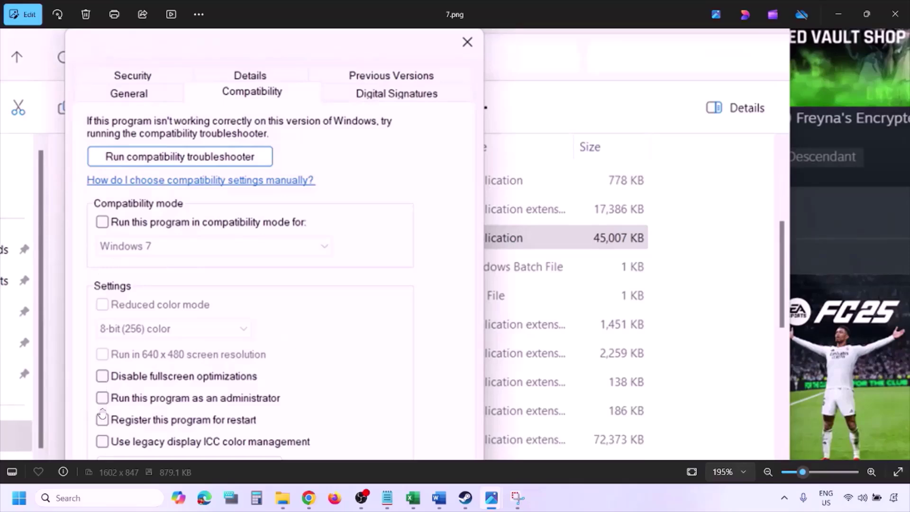
pyautogui.scroll(-1, 146, 307)
pyautogui.scroll(-3, 146, 308)
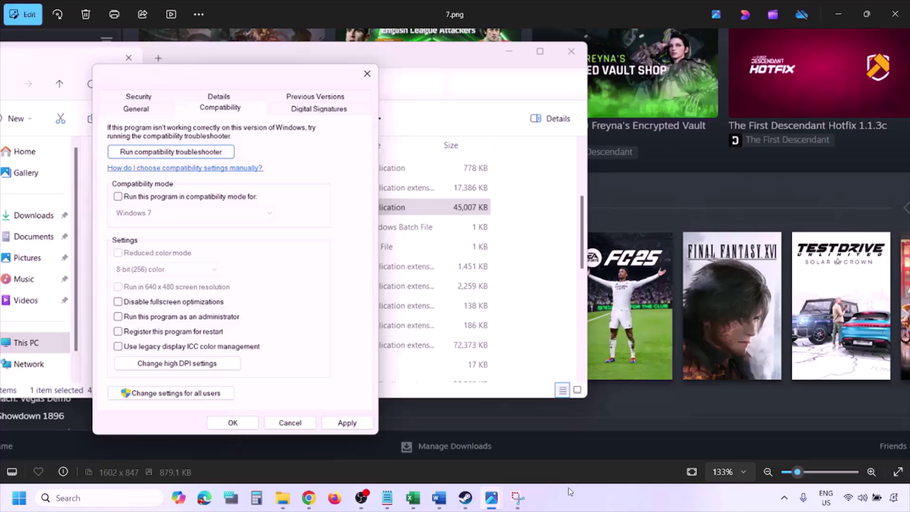
pyautogui.click(567, 504)
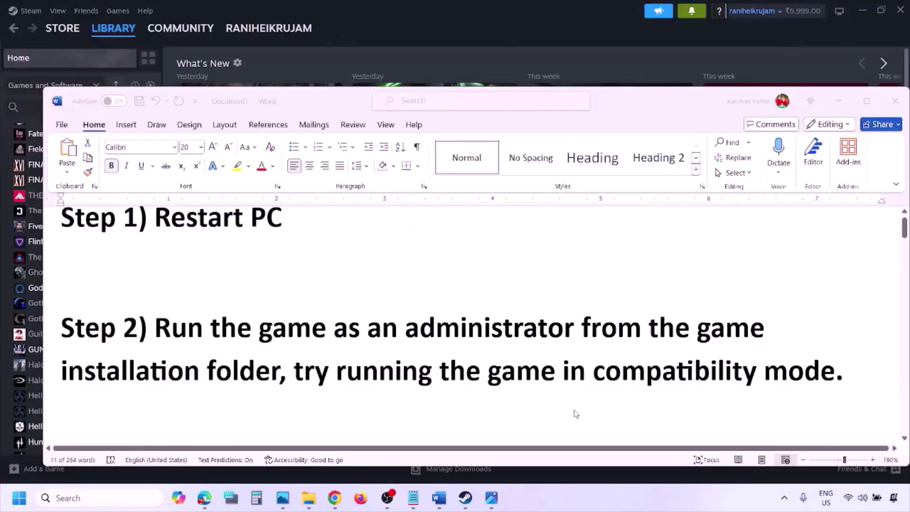
# Read Step 3 in Word about verifying game files, and examine the Properties and Verify integrity of game files screenshots in Photos.
pyautogui.scroll(-3, 495, 352)
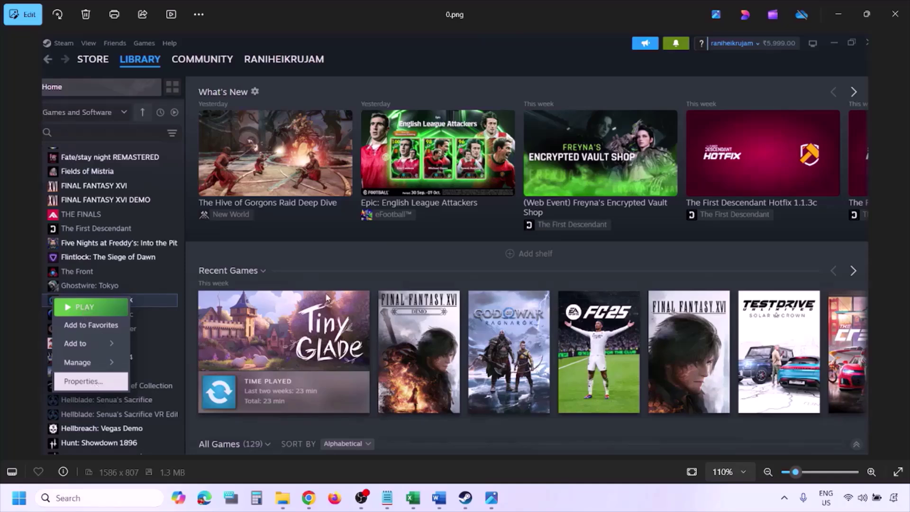
pyautogui.hotkey('ctrl', '-')
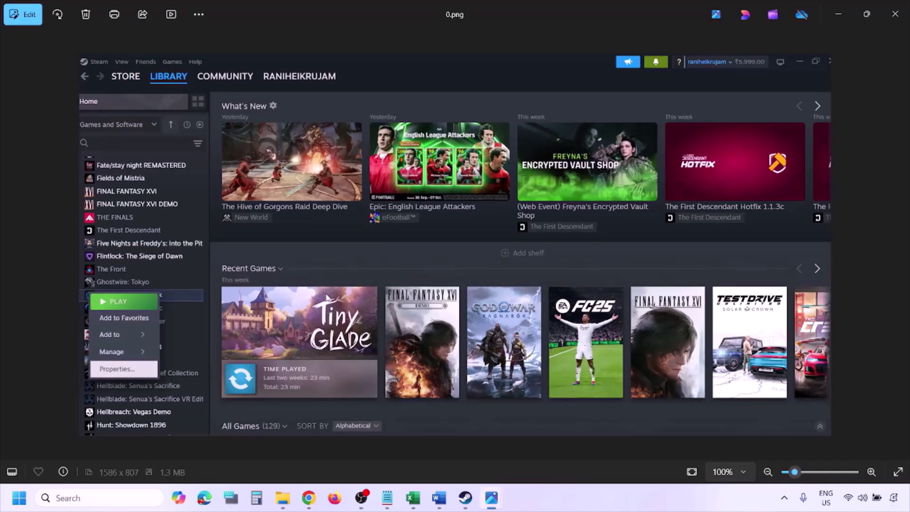
pyautogui.press('Right')
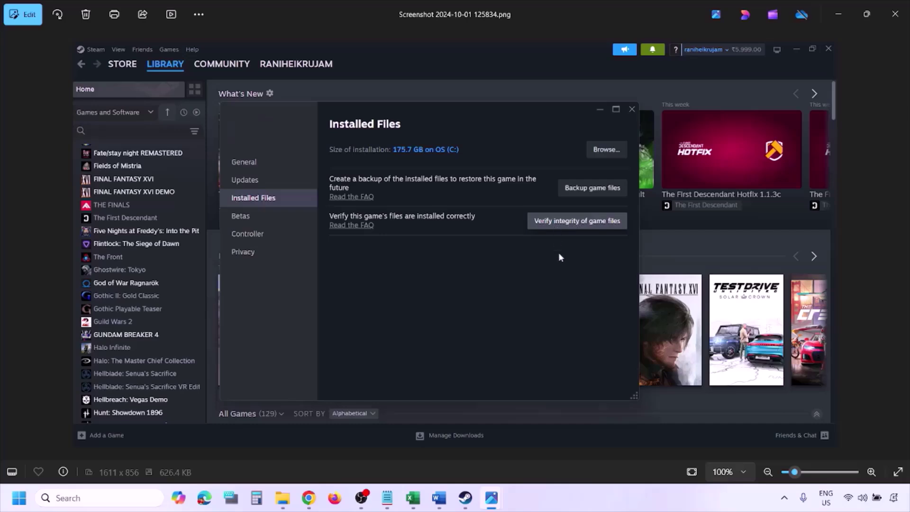
pyautogui.click(592, 502)
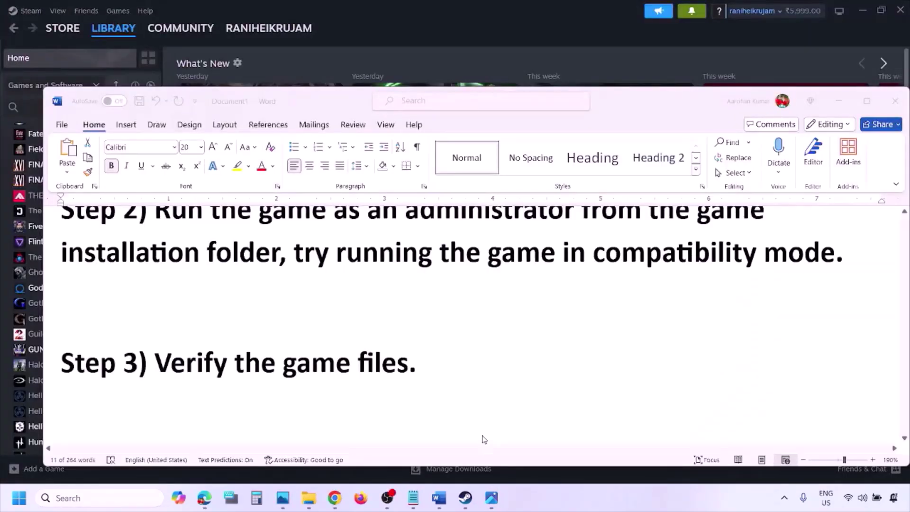
# Read Step 4 in Word about allowing the game exe through antivirus and Firewall, highlighting the words Windows Security.
pyautogui.scroll(-3, 482, 439)
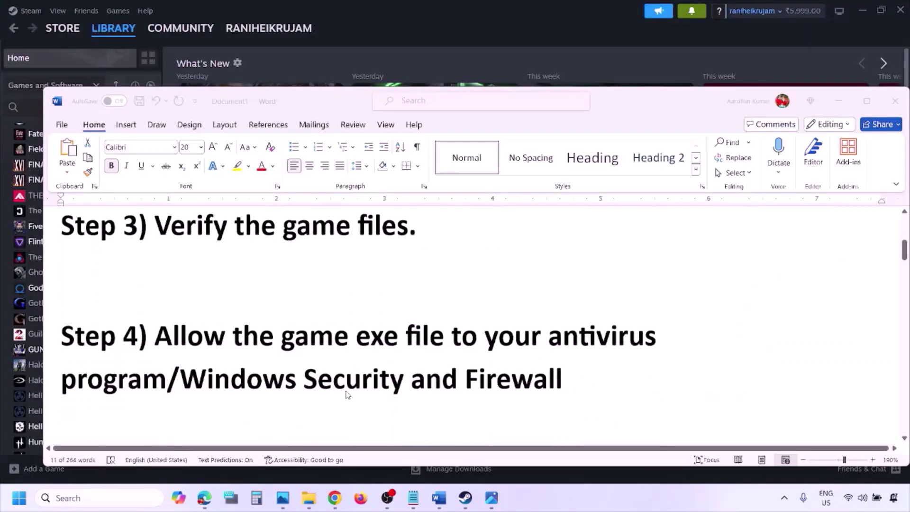
pyautogui.click(166, 378)
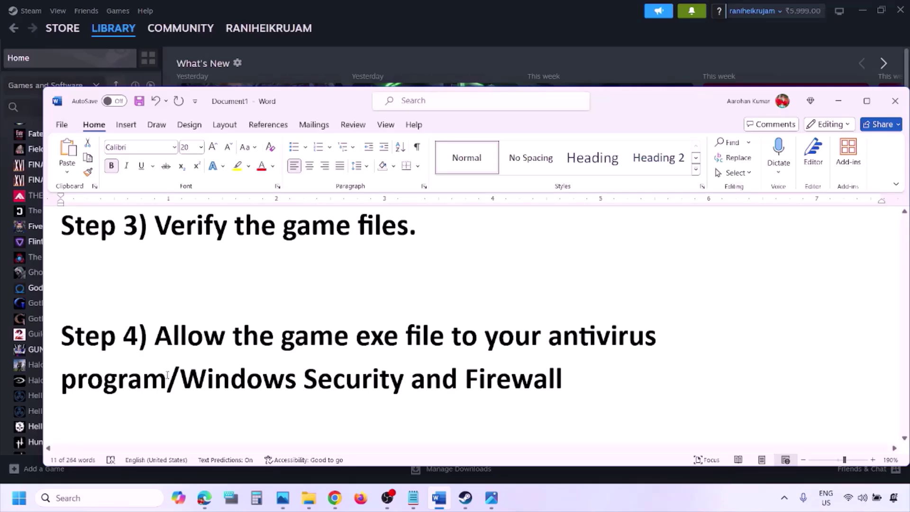
pyautogui.moveTo(181, 379); pyautogui.dragTo(410, 381)
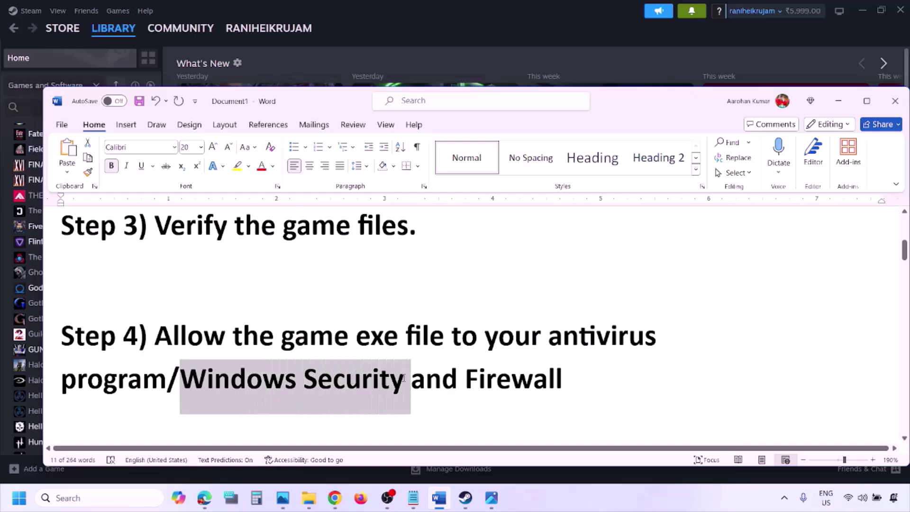
pyautogui.click(605, 507)
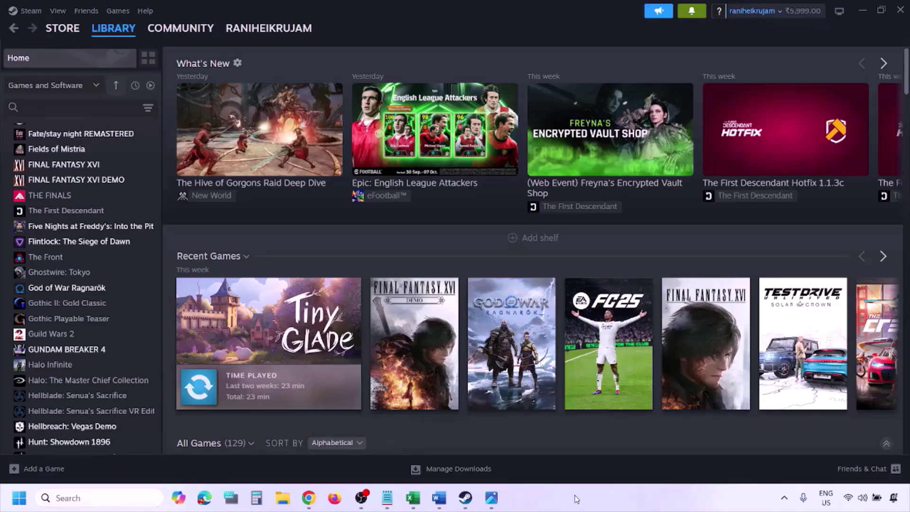
# Open the Allow an app through Controlled folder access page under Ransomware protection in Windows Security.
pyautogui.press('super+i')
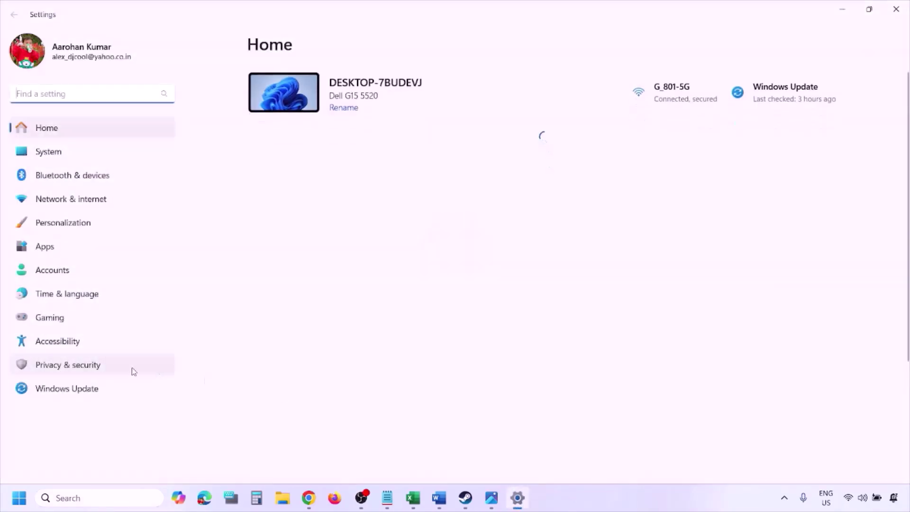
pyautogui.click(94, 371)
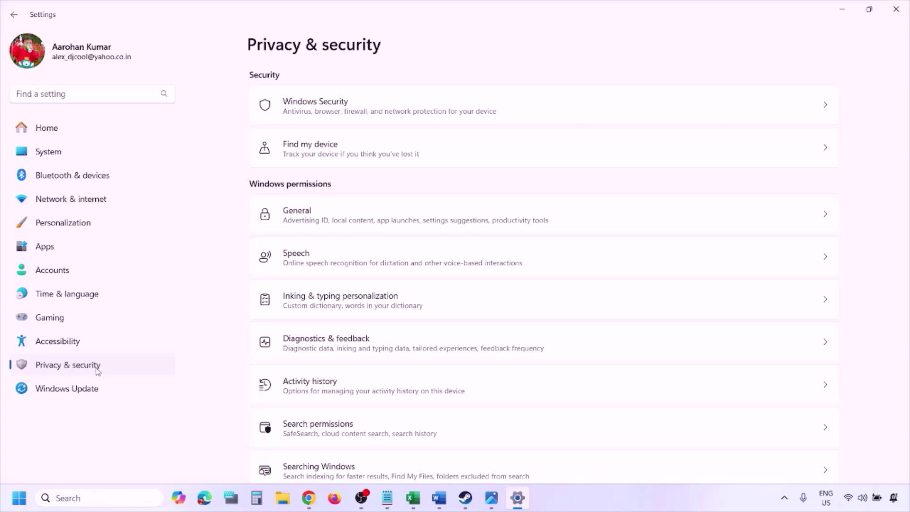
pyautogui.click(328, 112)
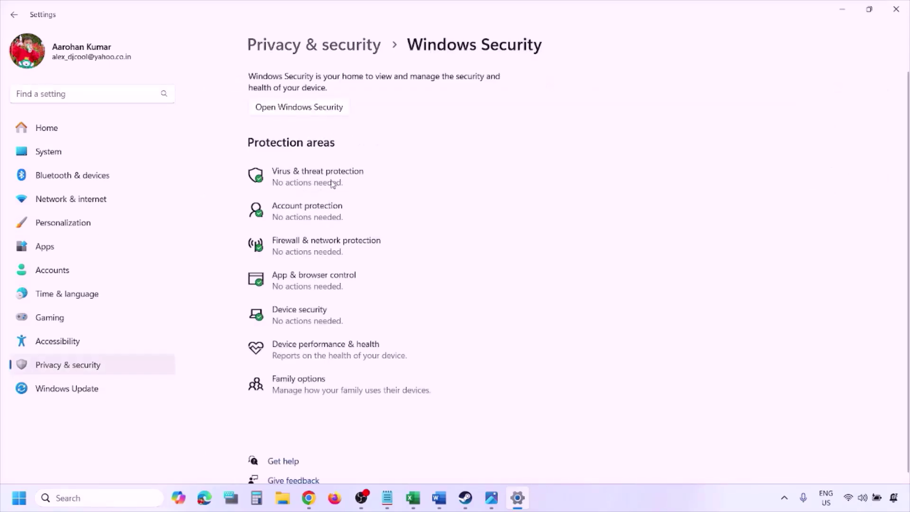
pyautogui.click(333, 183)
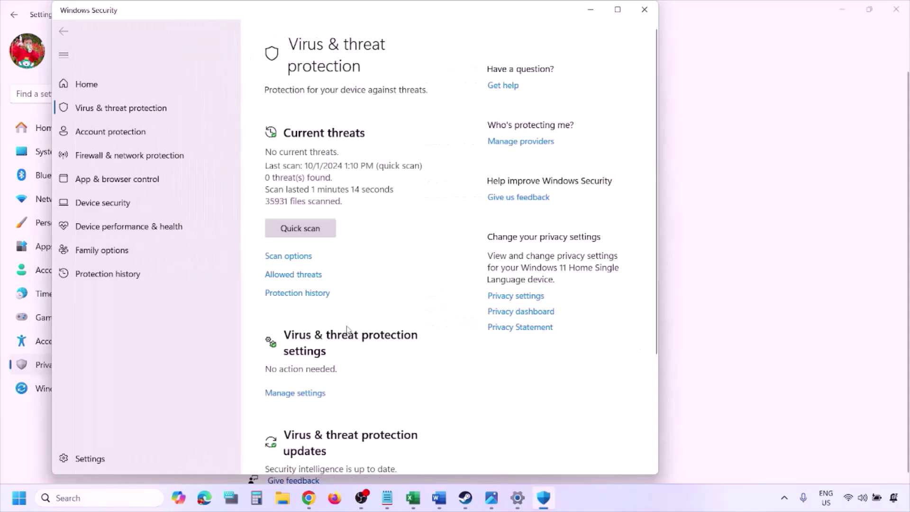
pyautogui.scroll(-3, 347, 331)
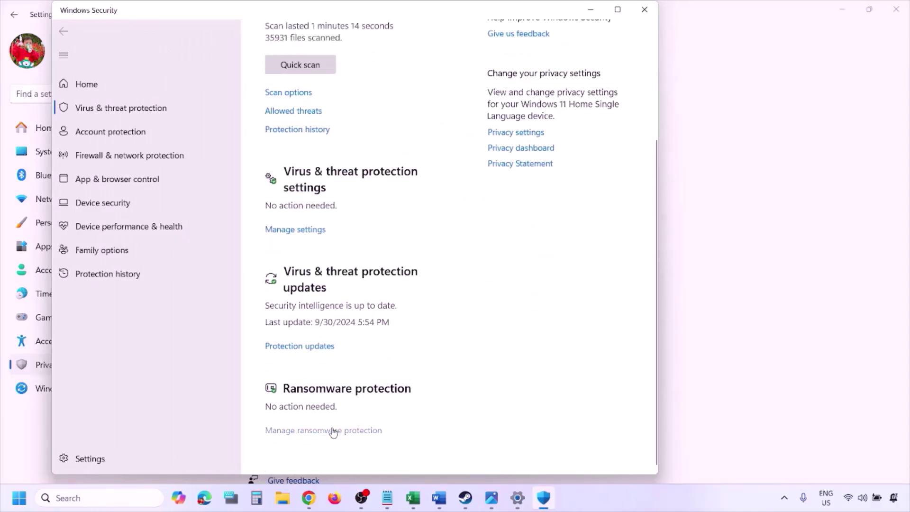
pyautogui.click(333, 430)
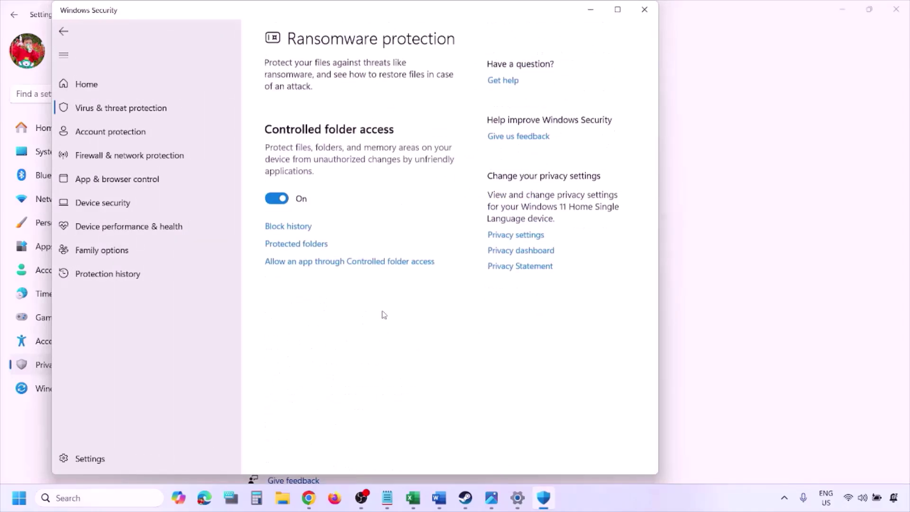
pyautogui.click(344, 269)
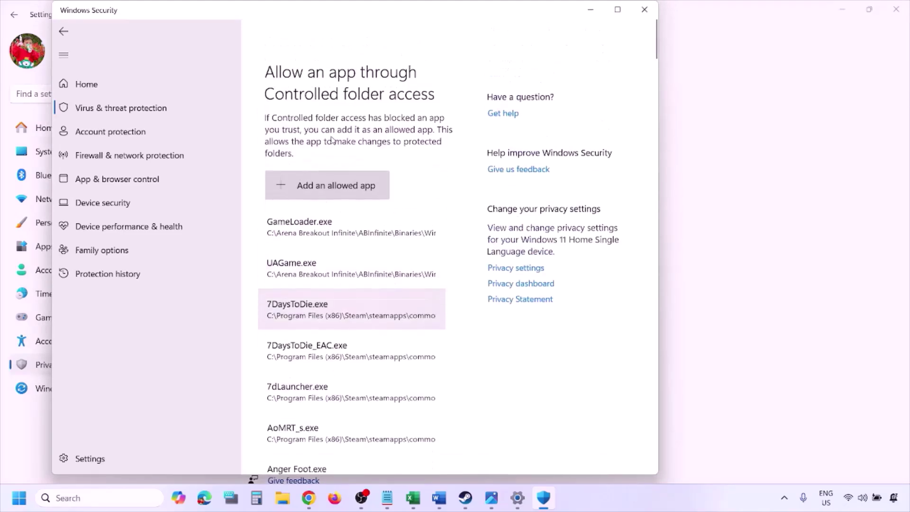
# Start adding an allowed app by browsing all apps, and go to the C:\Program Files (x86) folder.
pyautogui.click(338, 157)
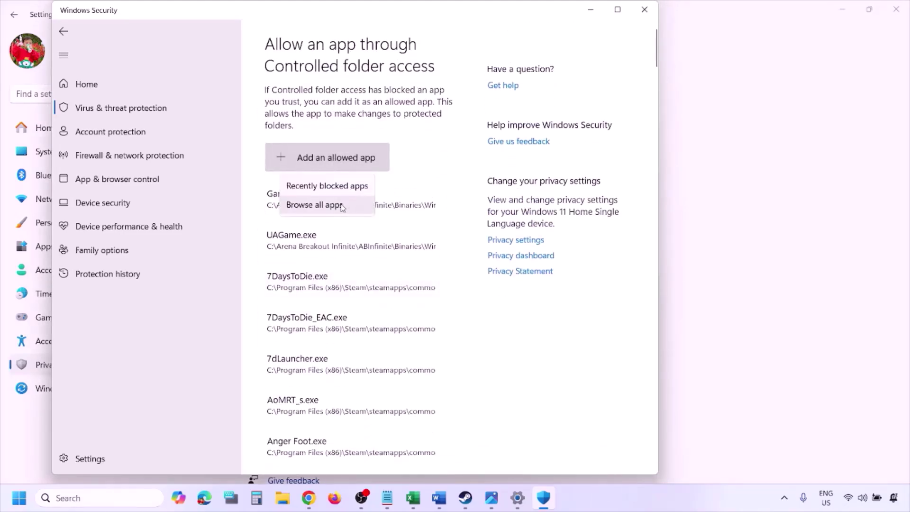
pyautogui.click(342, 206)
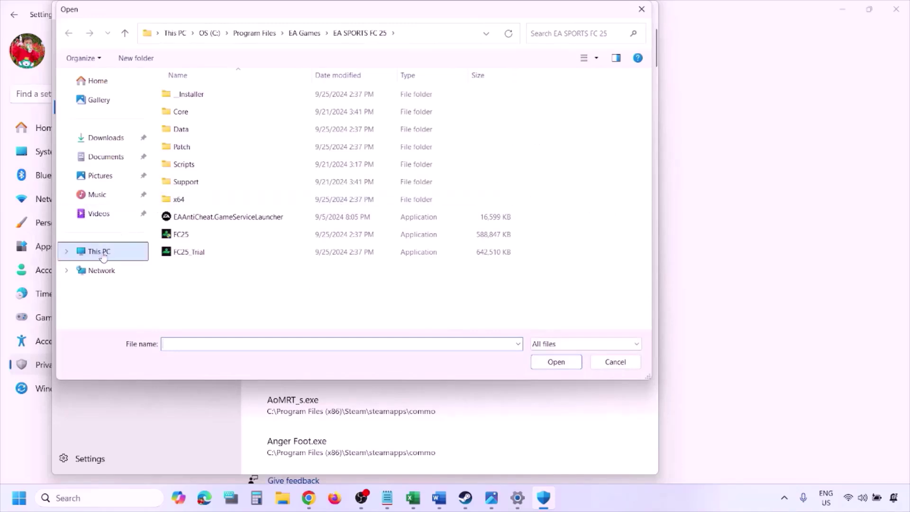
pyautogui.click(101, 251)
pyautogui.click(238, 108)
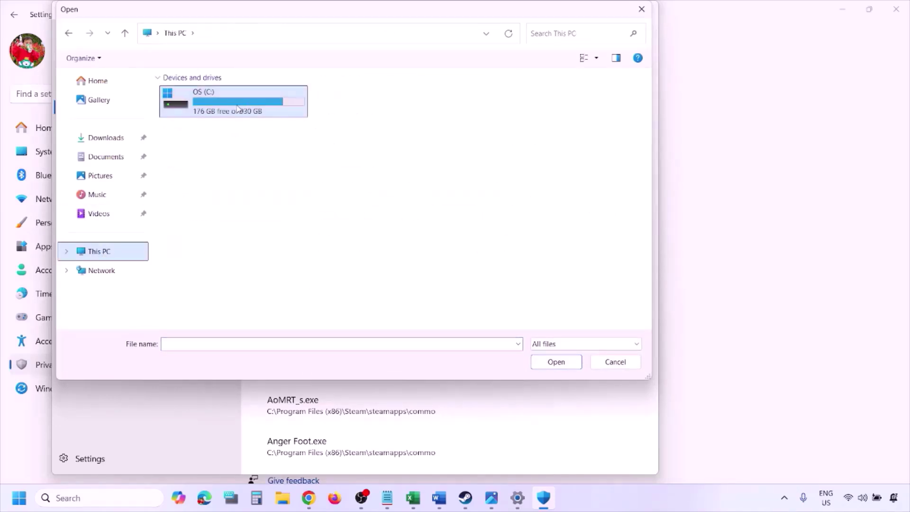
pyautogui.doubleClick(238, 108)
pyautogui.scroll(-3, 236, 110)
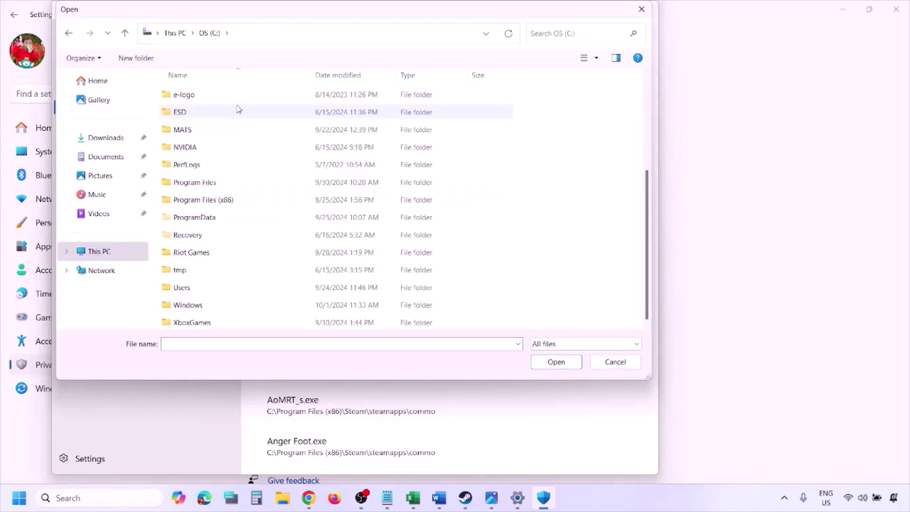
pyautogui.doubleClick(229, 200)
# Browse to the Steam\steamapps folder for the game's location, and cancel the app selection.
pyautogui.scroll(-4, 229, 199)
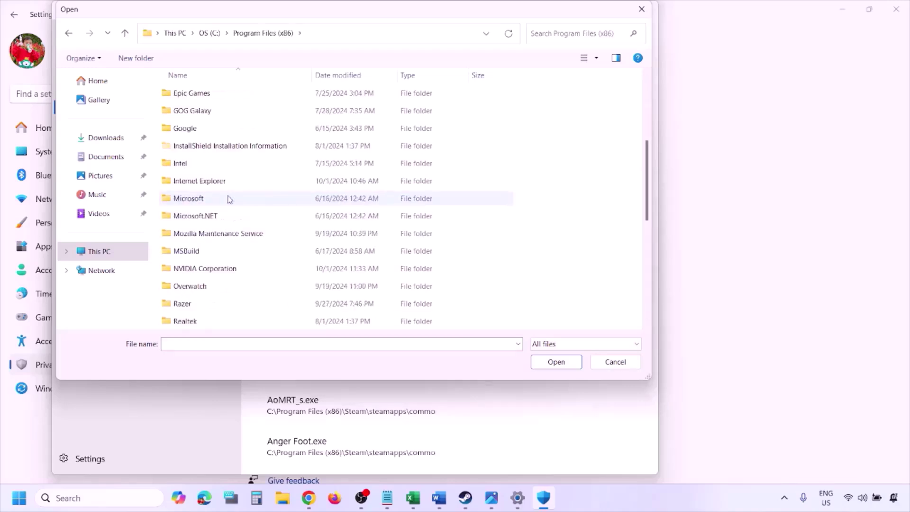
pyautogui.scroll(-4, 229, 198)
pyautogui.doubleClick(230, 162)
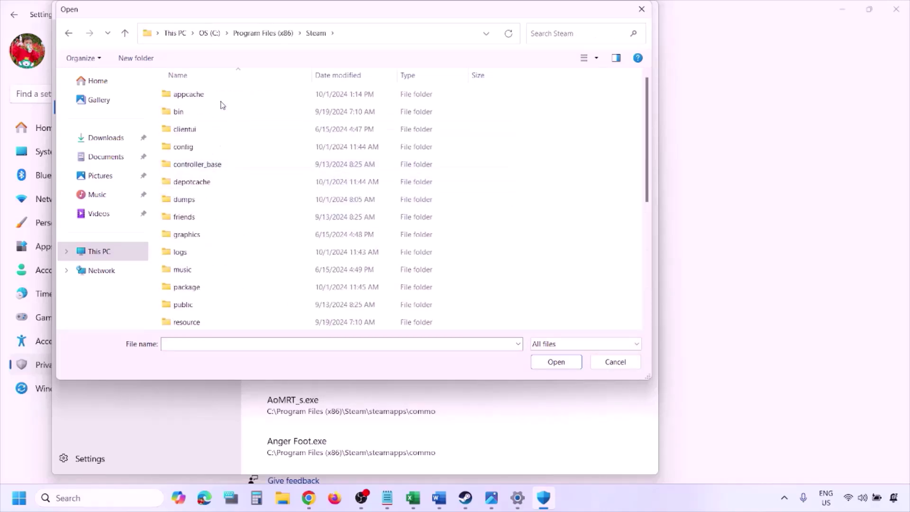
pyautogui.scroll(-4, 218, 204)
pyautogui.click(208, 183)
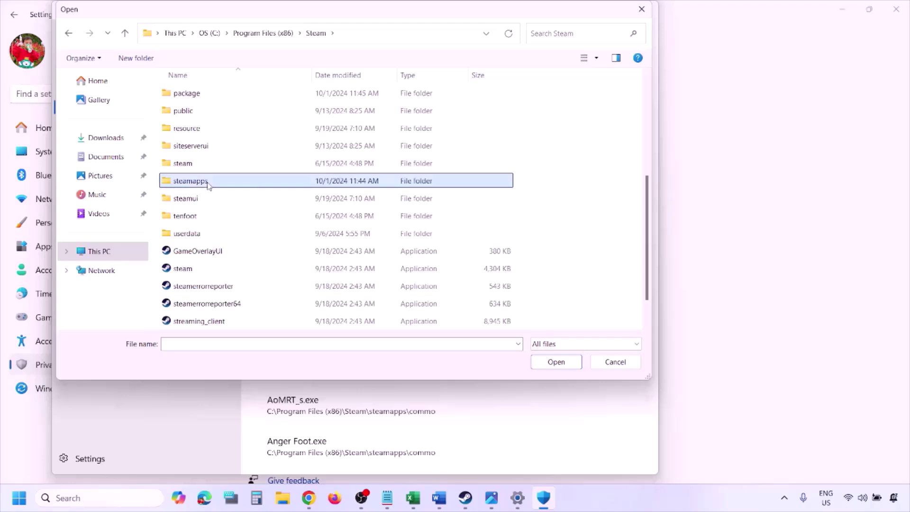
pyautogui.doubleClick(209, 182)
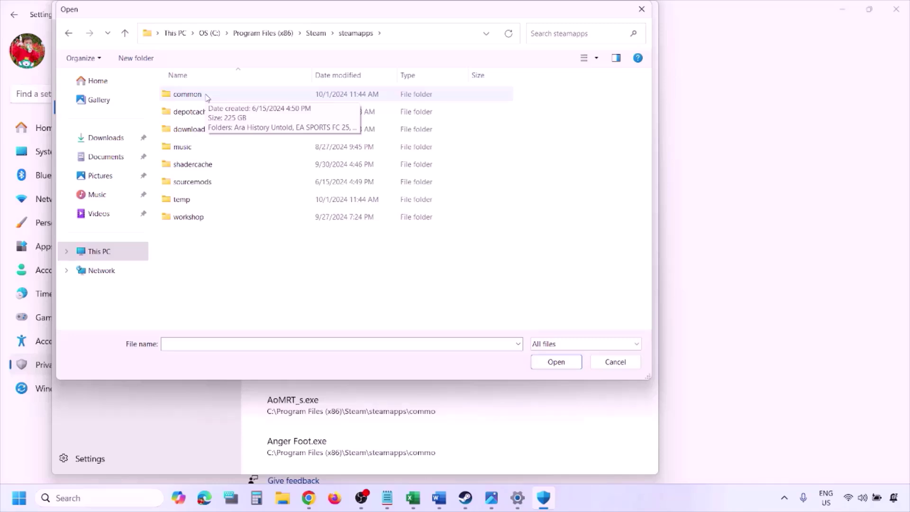
pyautogui.click(615, 362)
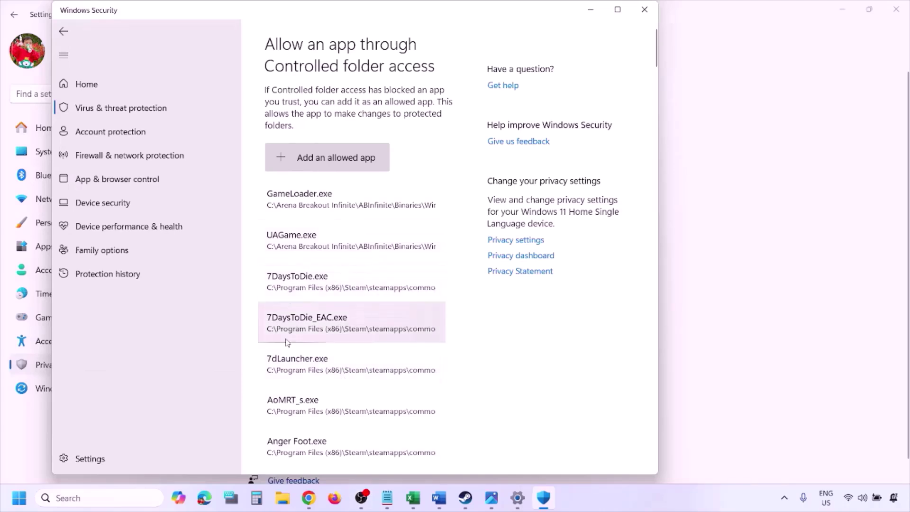
# Open the list of apps allowed through Windows Defender Firewall in Control Panel.
pyautogui.click(93, 498)
pyautogui.write('ontrol')
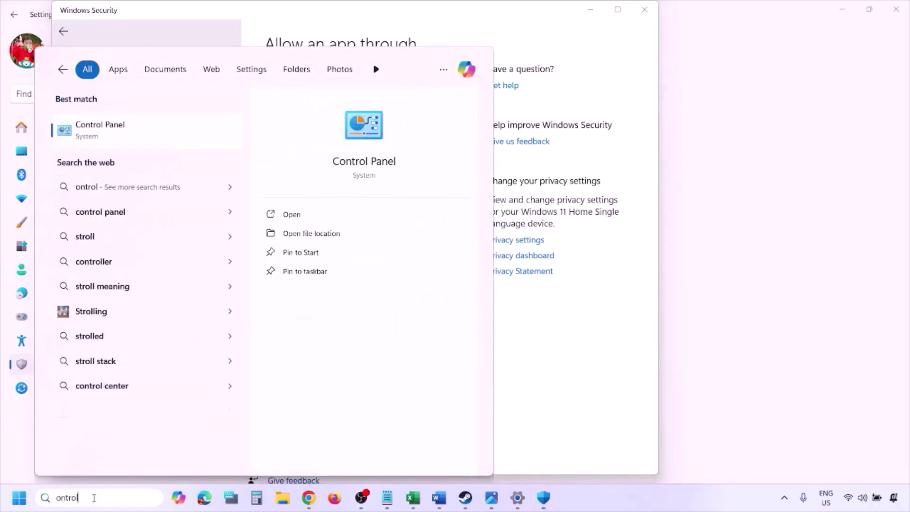
pyautogui.press('Return')
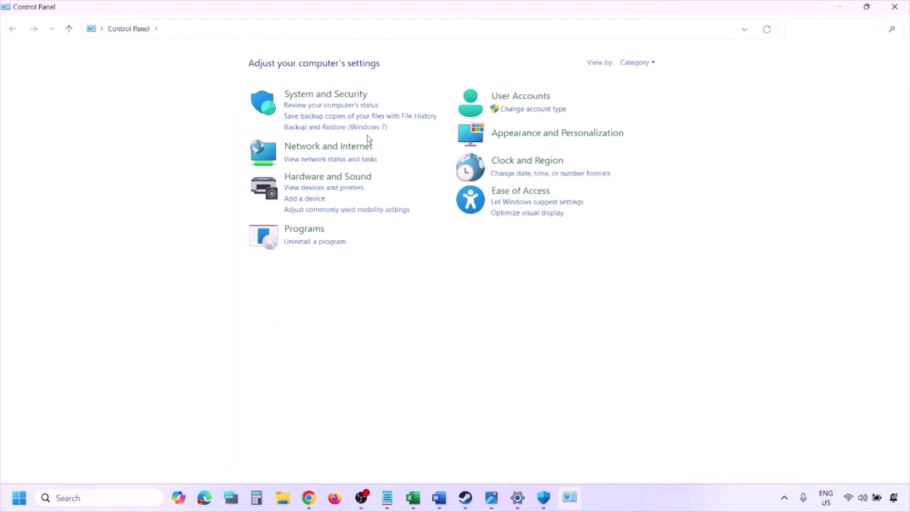
pyautogui.click(313, 96)
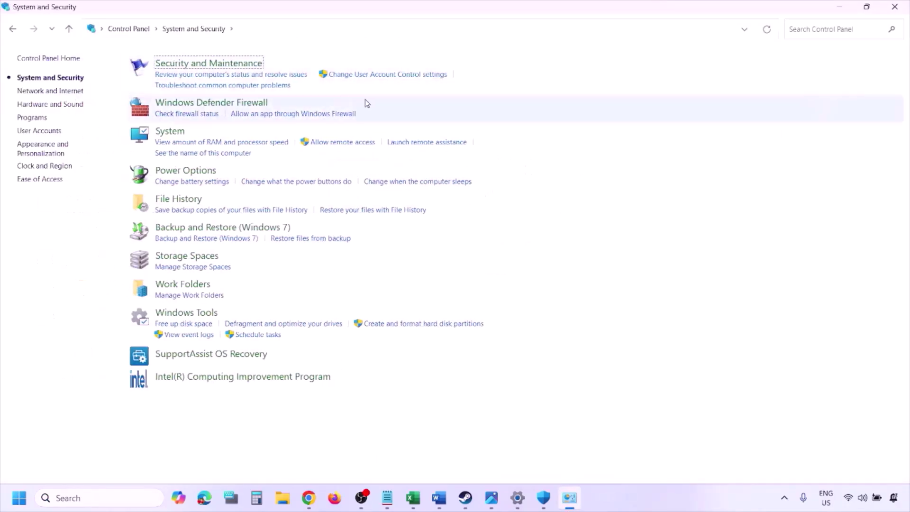
pyautogui.click(245, 103)
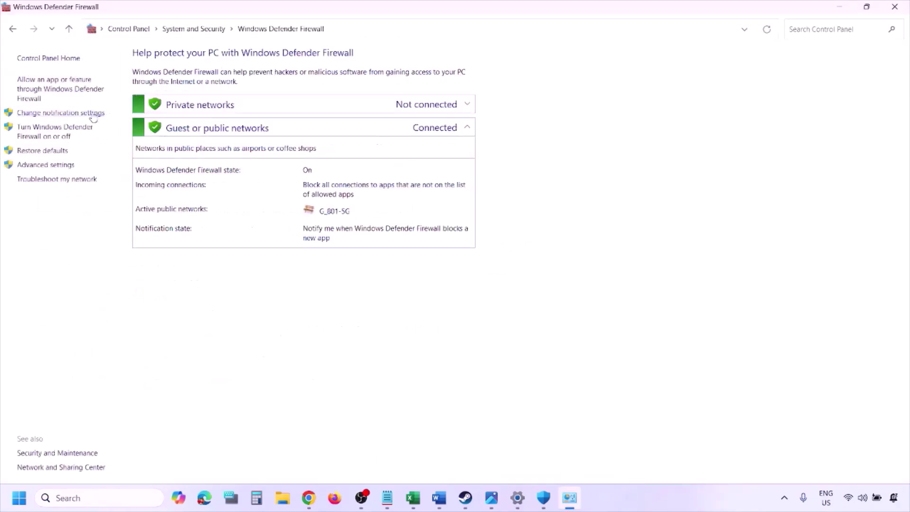
pyautogui.click(62, 89)
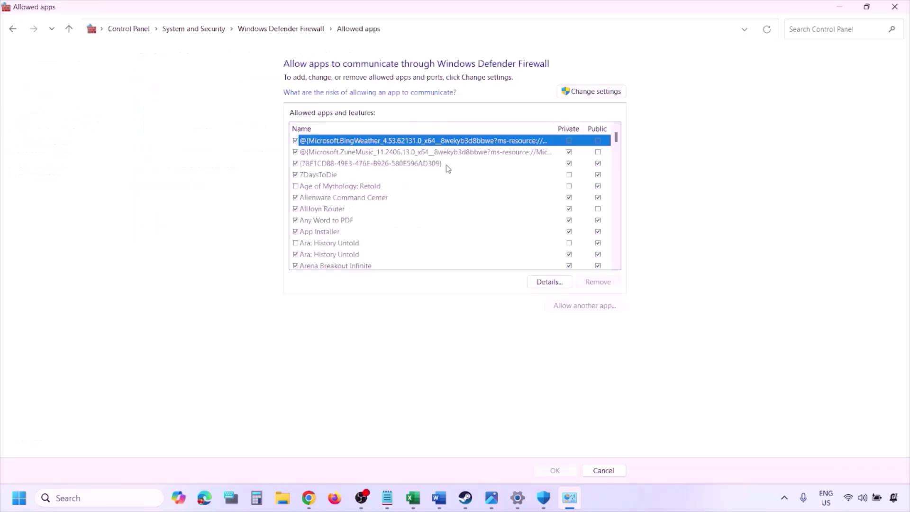
# Start allowing another app through the firewall by browsing This PC, cancel the selection and close the allowed apps list.
pyautogui.click(611, 90)
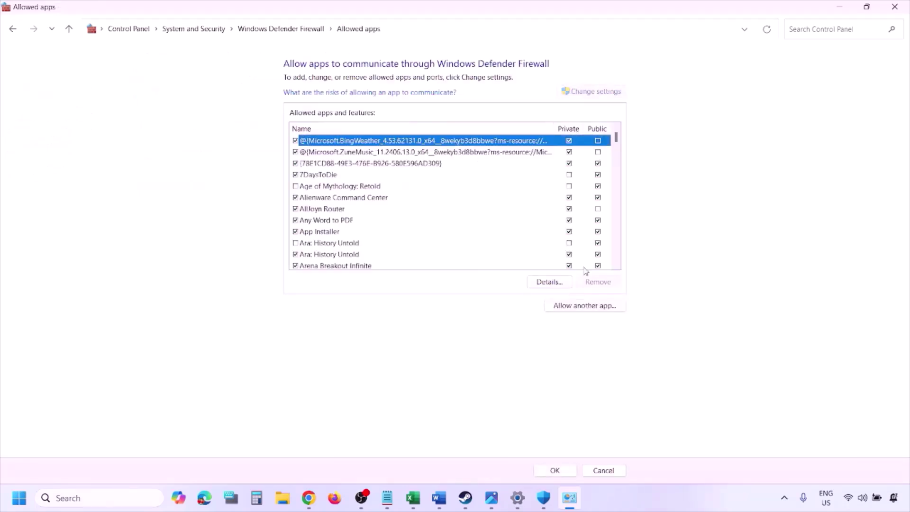
pyautogui.click(586, 307)
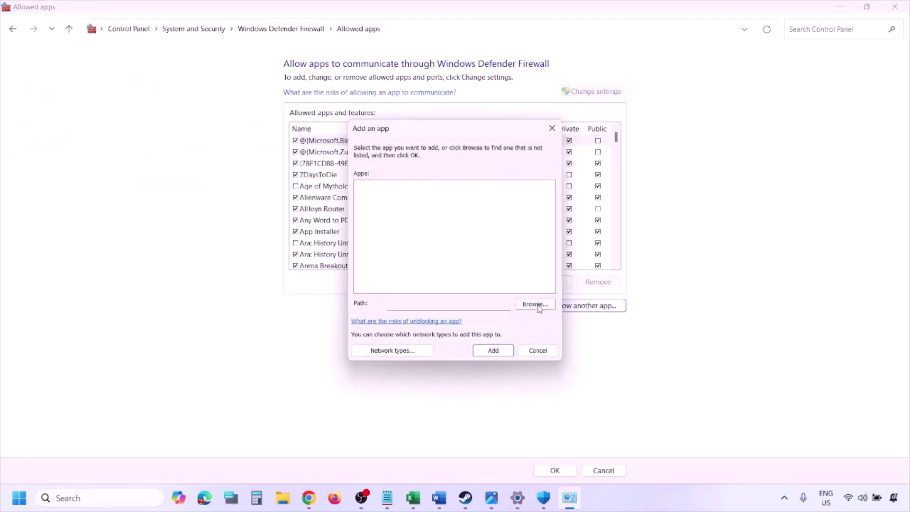
pyautogui.click(536, 305)
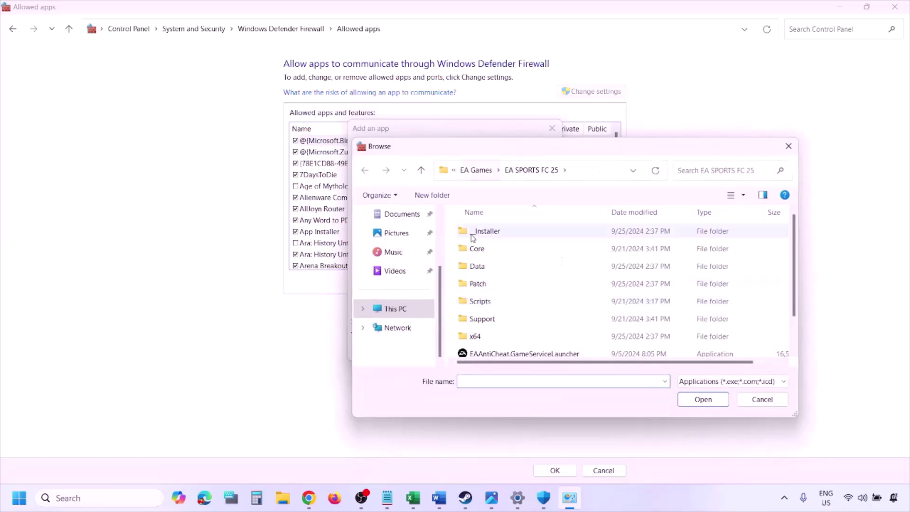
pyautogui.click(417, 313)
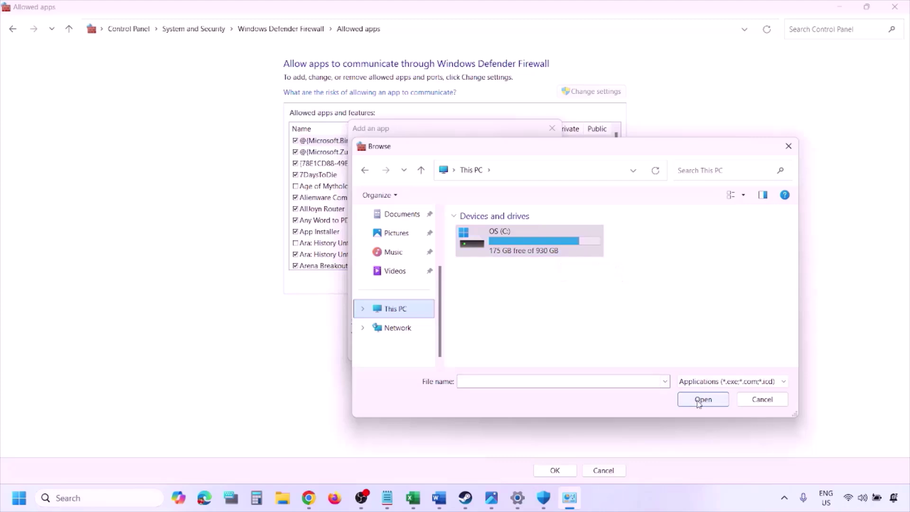
pyautogui.click(760, 401)
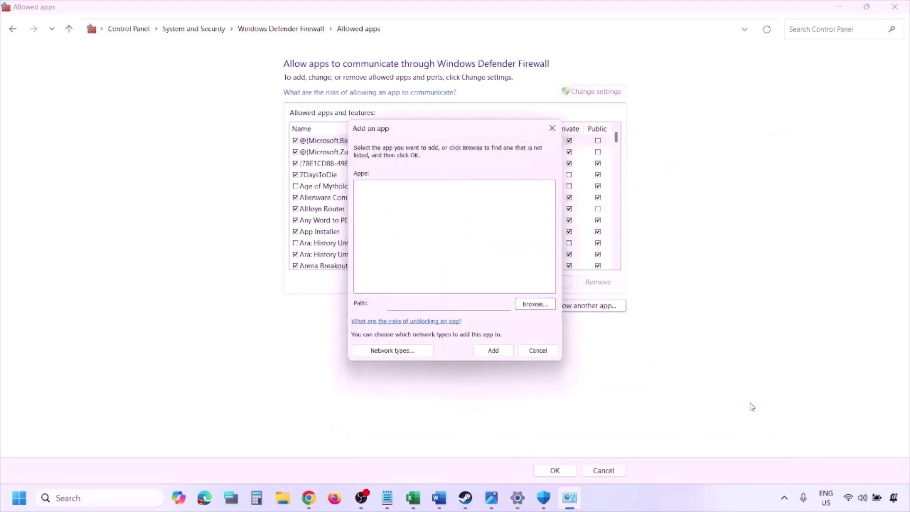
pyautogui.click(534, 353)
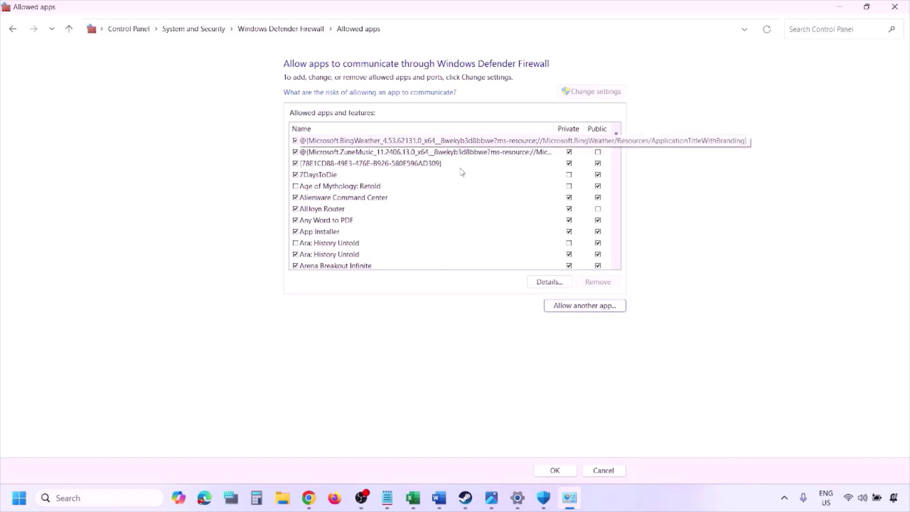
pyautogui.click(896, 5)
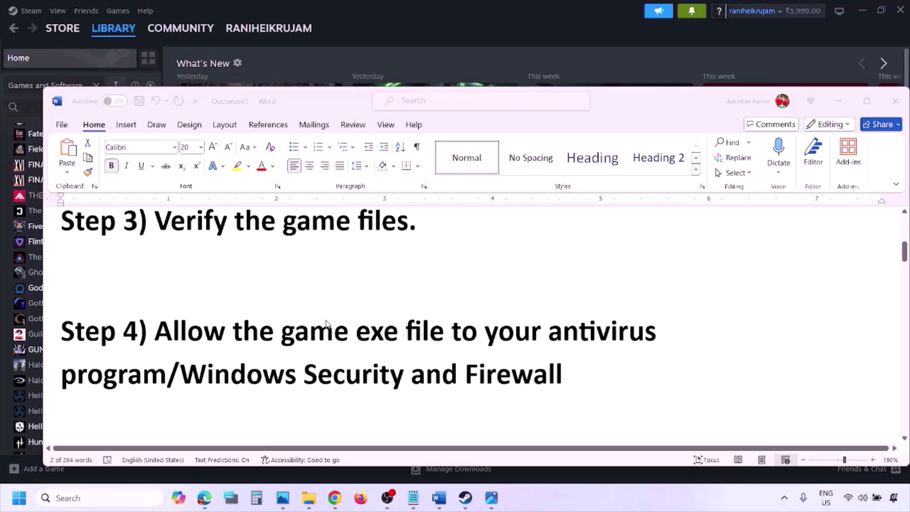
# Go to Step 5 on clean graphics driver installation in the Word document and highlight part of the NVIDIA download link.
pyautogui.scroll(-3, 326, 324)
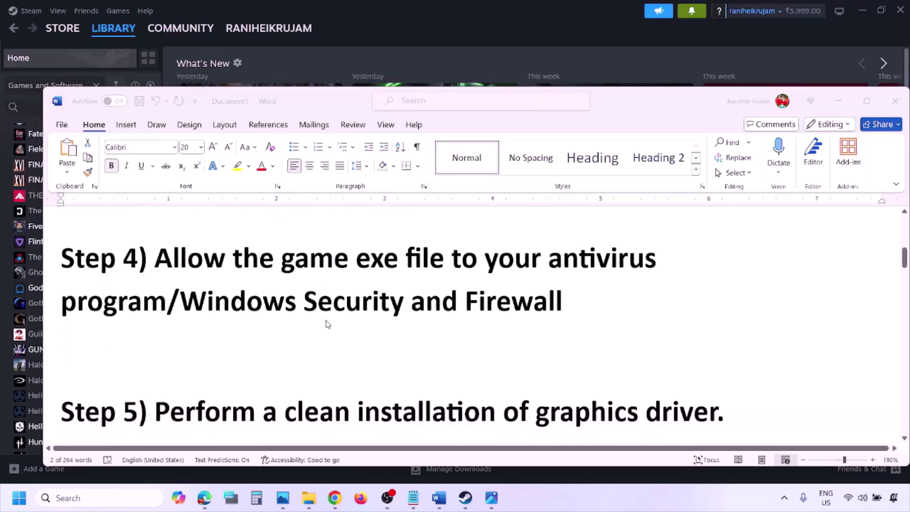
pyautogui.scroll(-2, 296, 340)
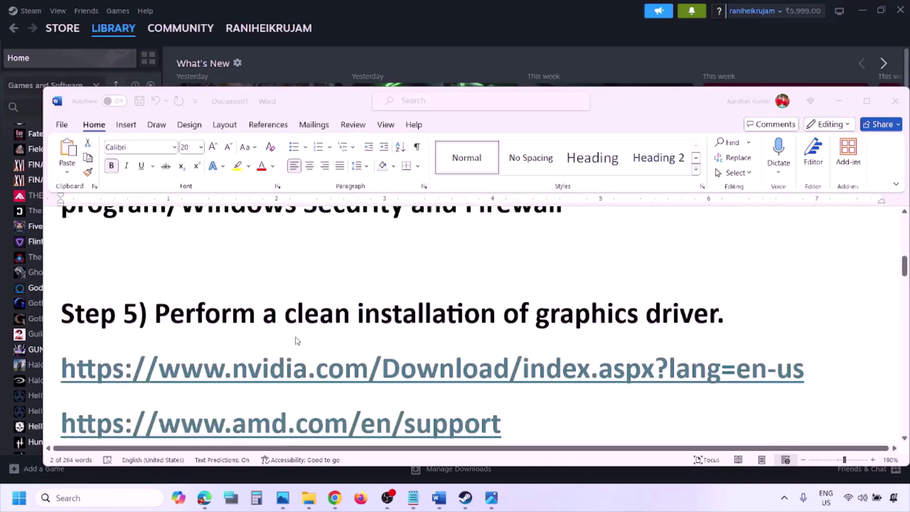
pyautogui.doubleClick(222, 311)
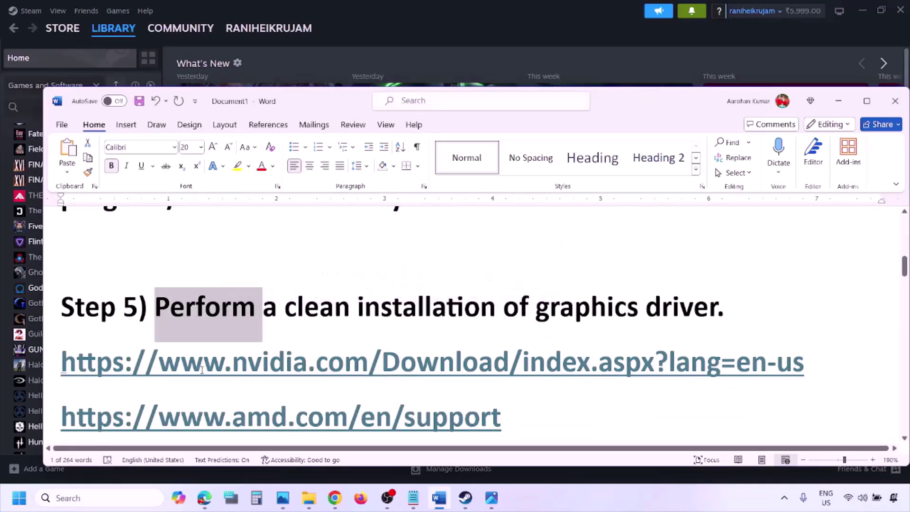
pyautogui.moveTo(203, 365); pyautogui.dragTo(327, 365)
pyautogui.scroll(-1, 327, 372)
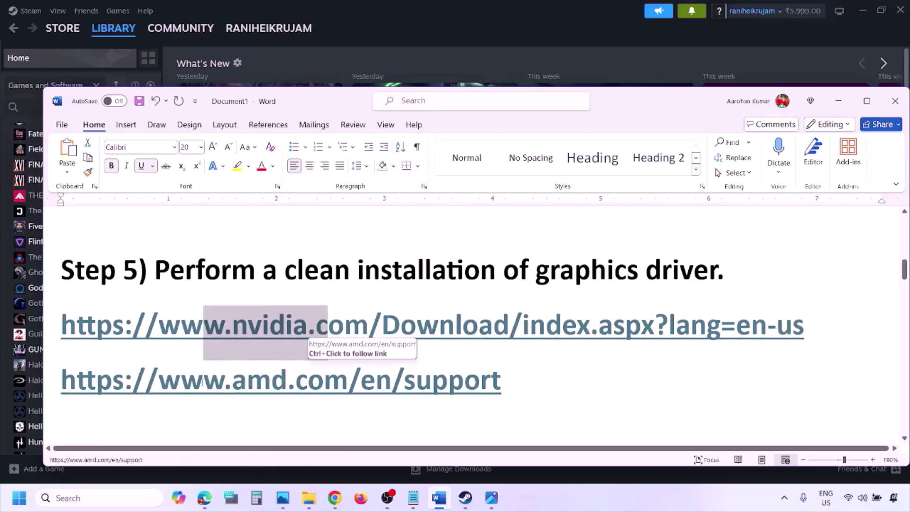
# On the NVIDIA drivers page, search for GeForce RTX 3050 Laptop GPU drivers with Windows 11 as the operating system.
pyautogui.click(598, 490)
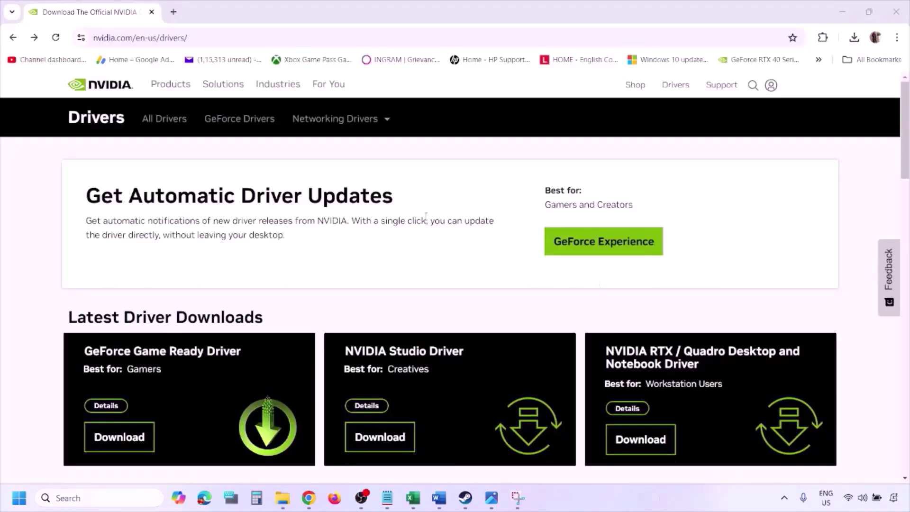
pyautogui.scroll(-8, 213, 290)
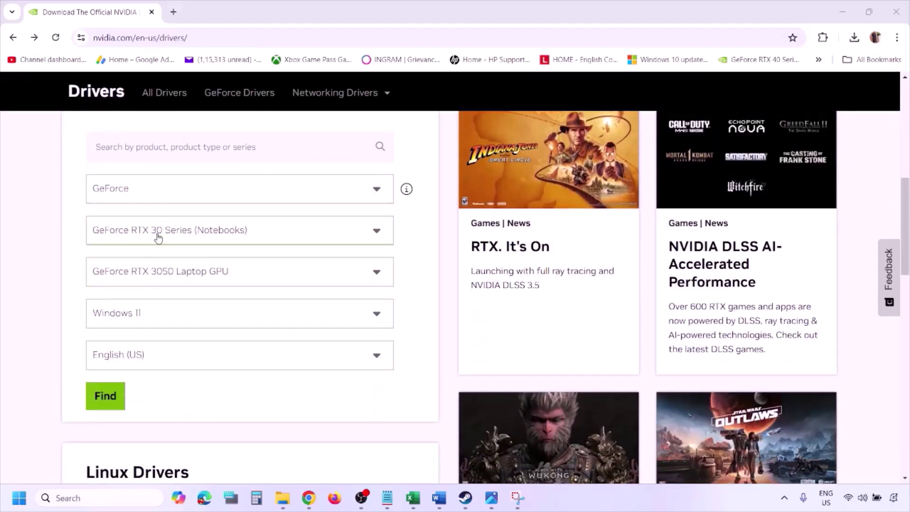
pyautogui.click(150, 316)
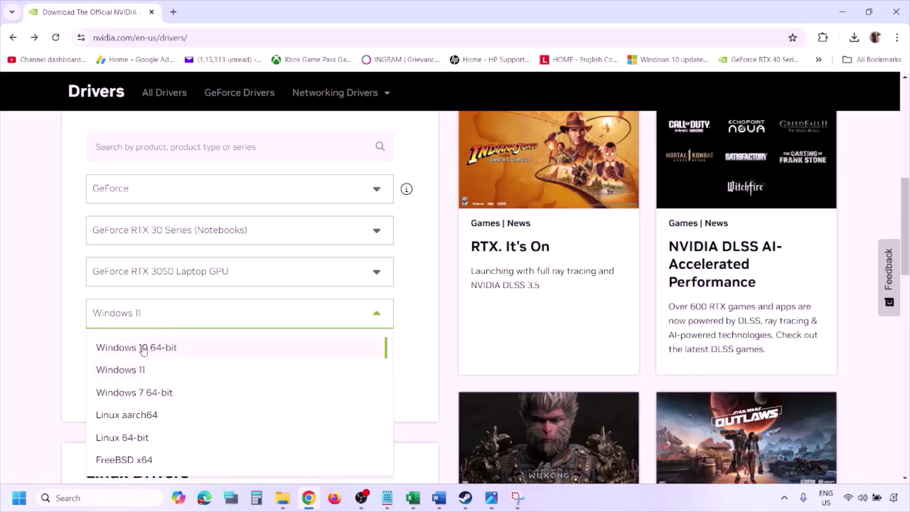
pyautogui.click(133, 371)
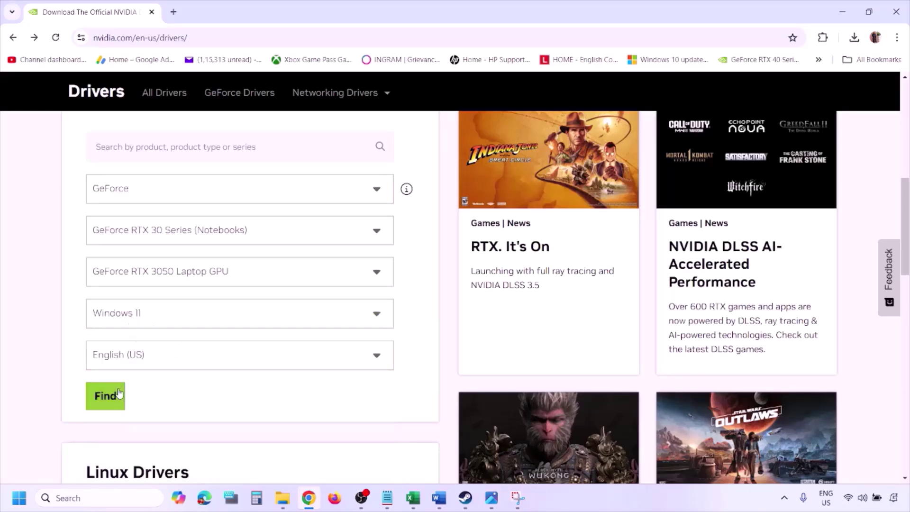
pyautogui.click(105, 398)
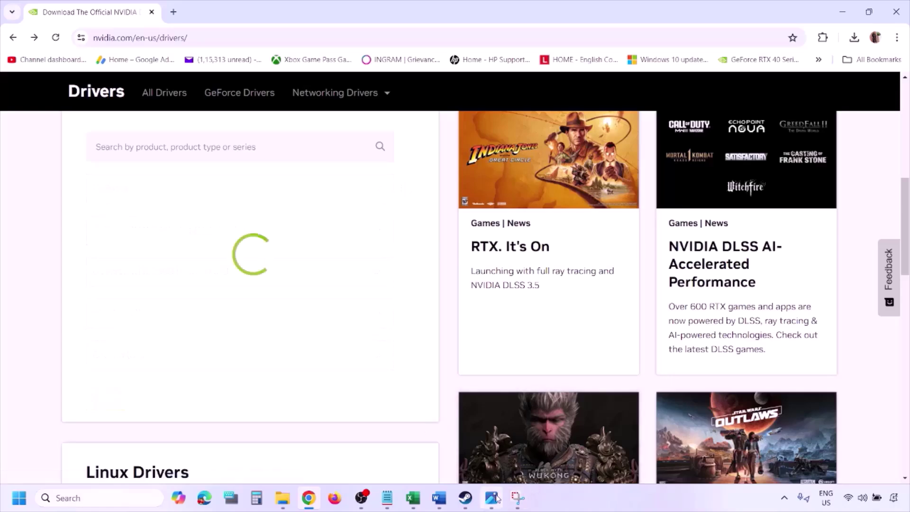
# Review the NVIDIA driver download and installer screenshots from 1.png through 5.png, ending at the clean installation options.
pyautogui.click(491, 441)
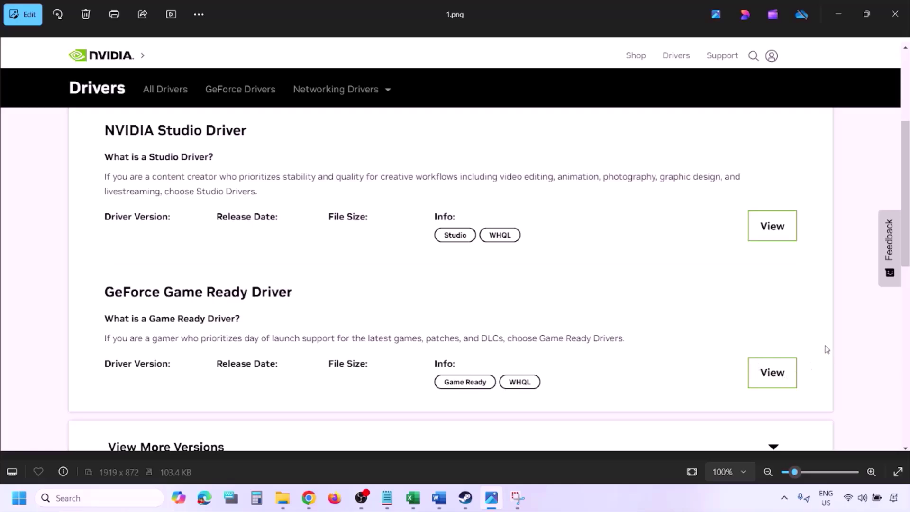
pyautogui.press('Right')
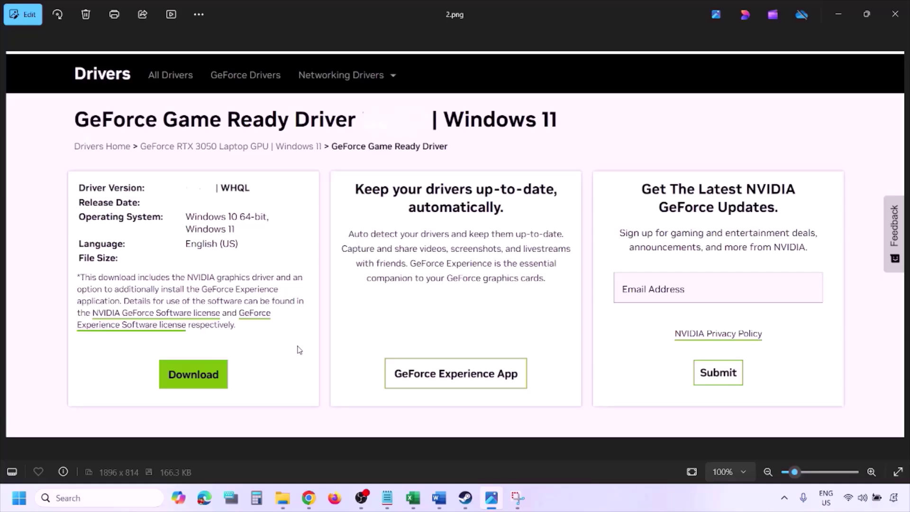
pyautogui.press('Right')
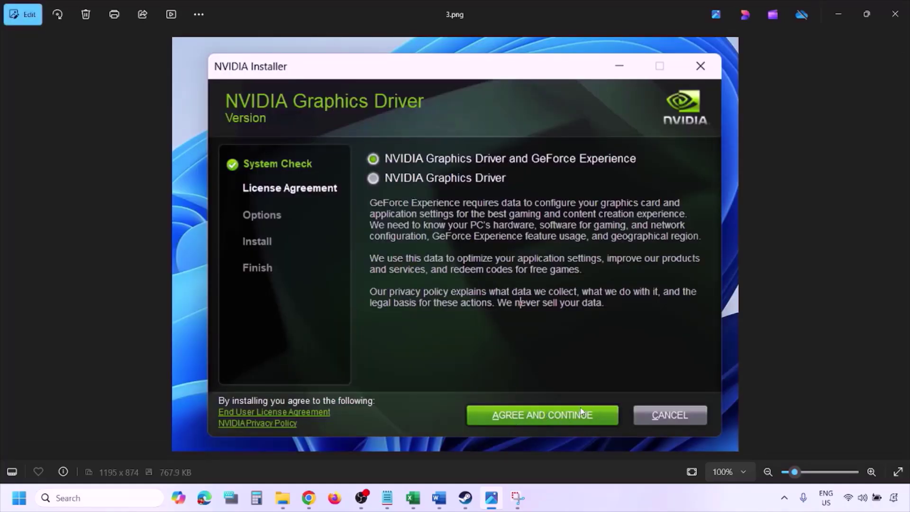
pyautogui.press('Right')
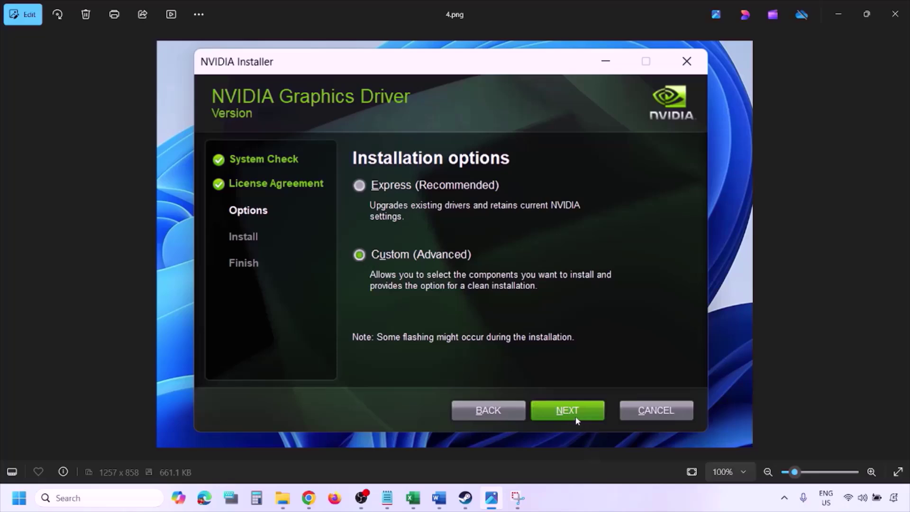
pyautogui.press('Right')
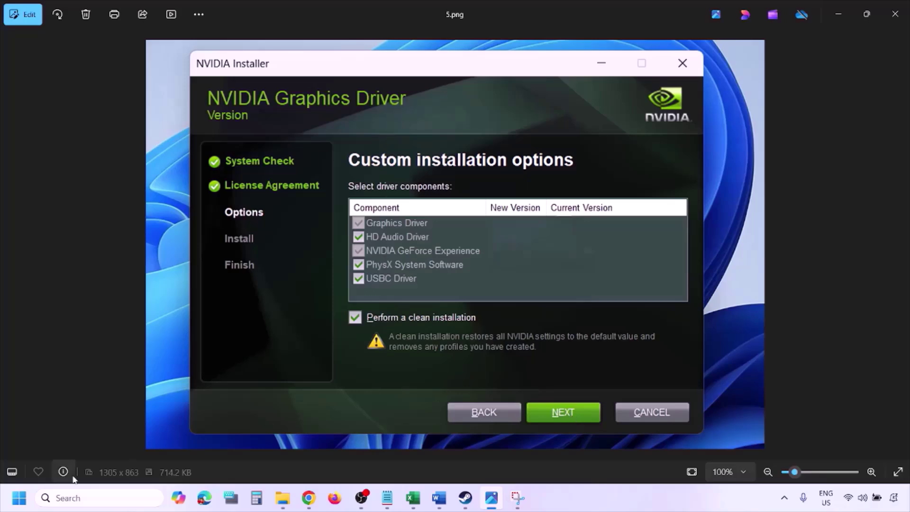
# Show the Restart choice among the computer's power options, and close it without restarting.
pyautogui.click(19, 497)
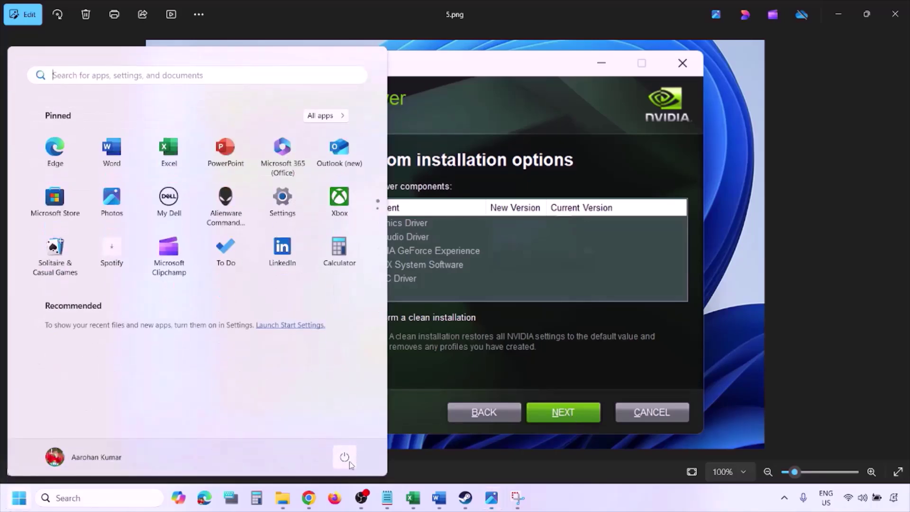
pyautogui.click(346, 459)
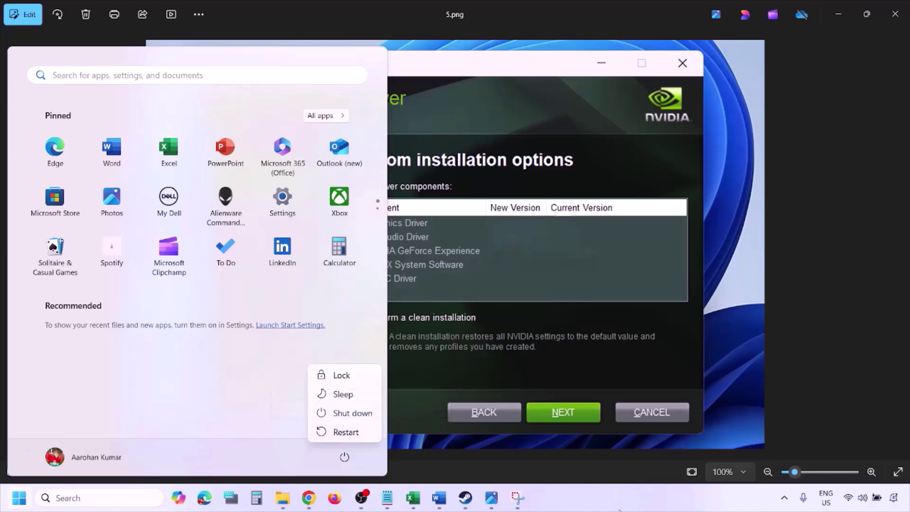
pyautogui.press('Escape')
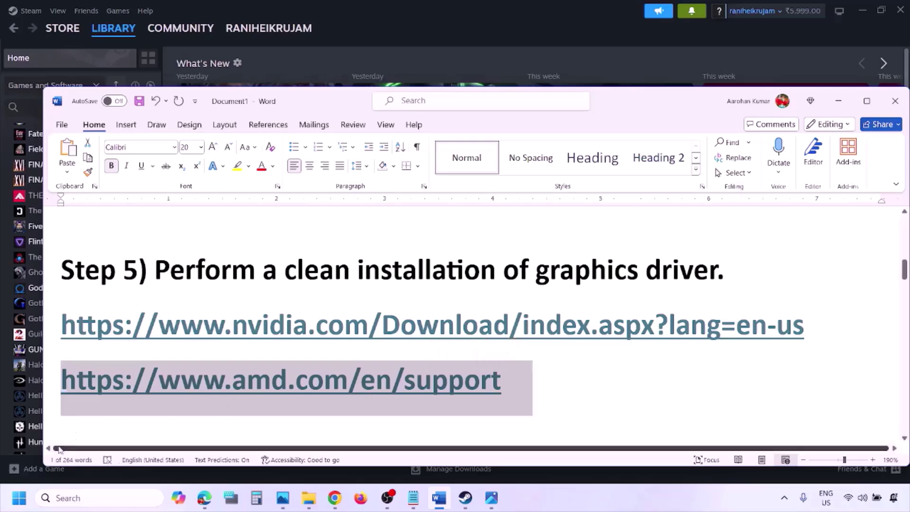
pyautogui.click(19, 498)
pyautogui.click(345, 458)
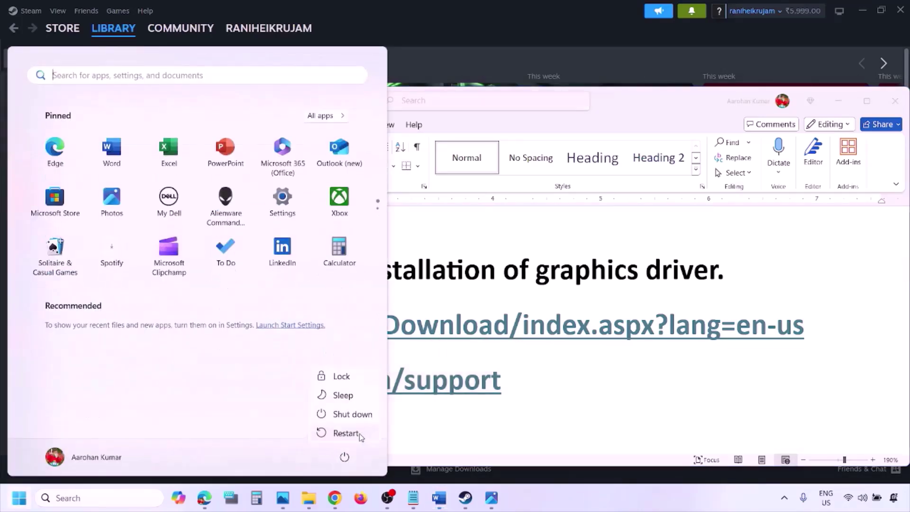
pyautogui.click(575, 501)
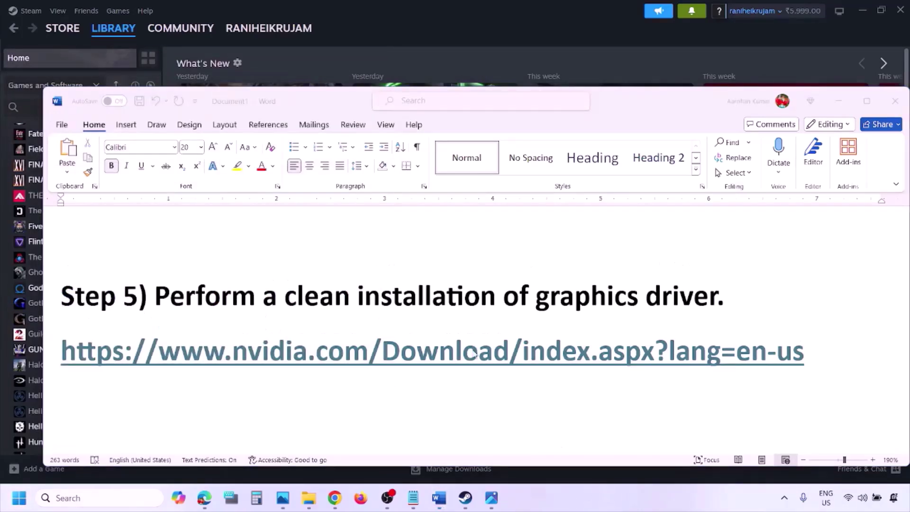
# Search Windows for "graphics" and open the Graphics settings page.
pyautogui.scroll(-5, 426, 327)
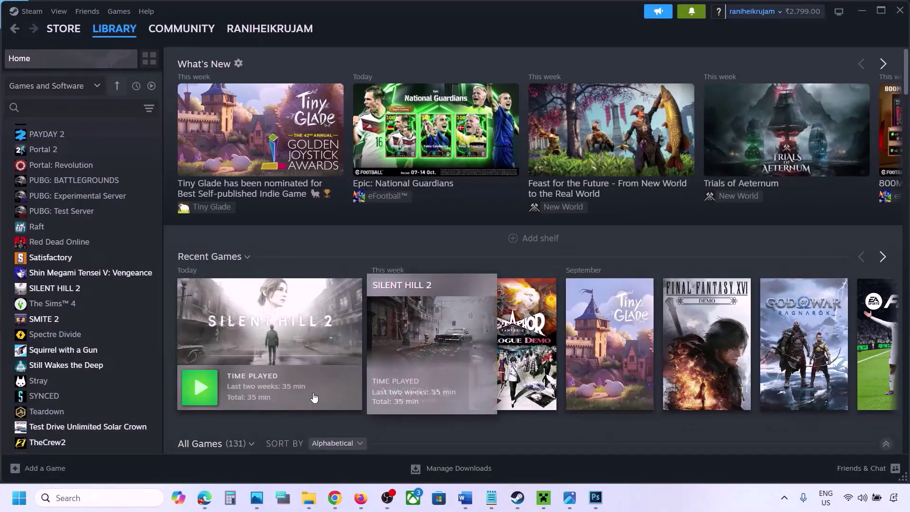
pyautogui.click(73, 496)
pyautogui.write('gr')
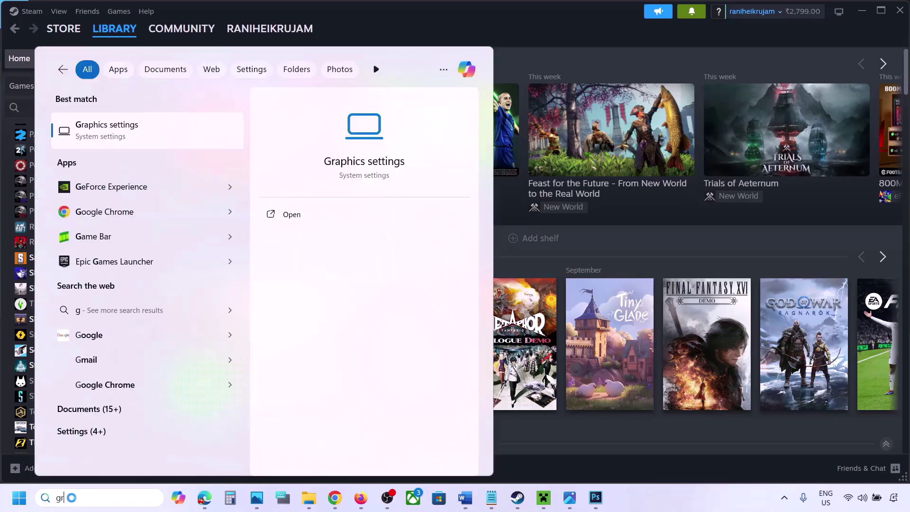
pyautogui.write('aphics')
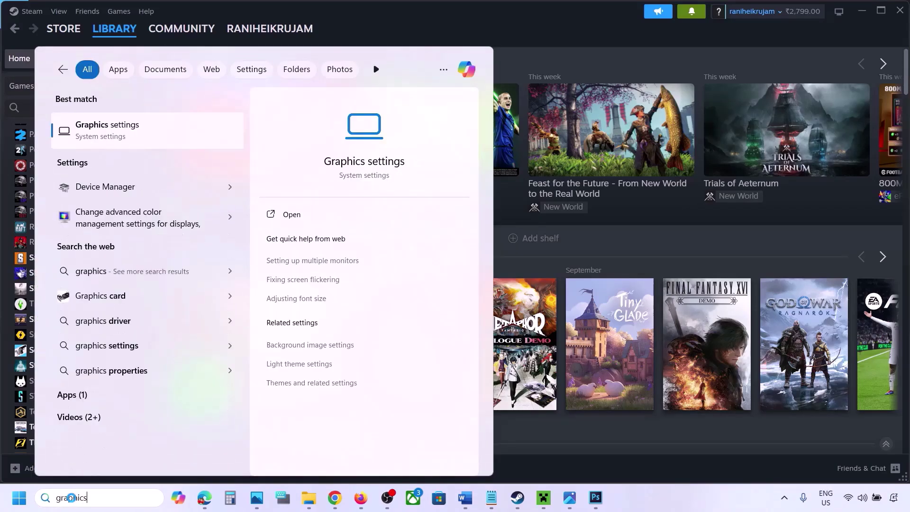
pyautogui.click(112, 135)
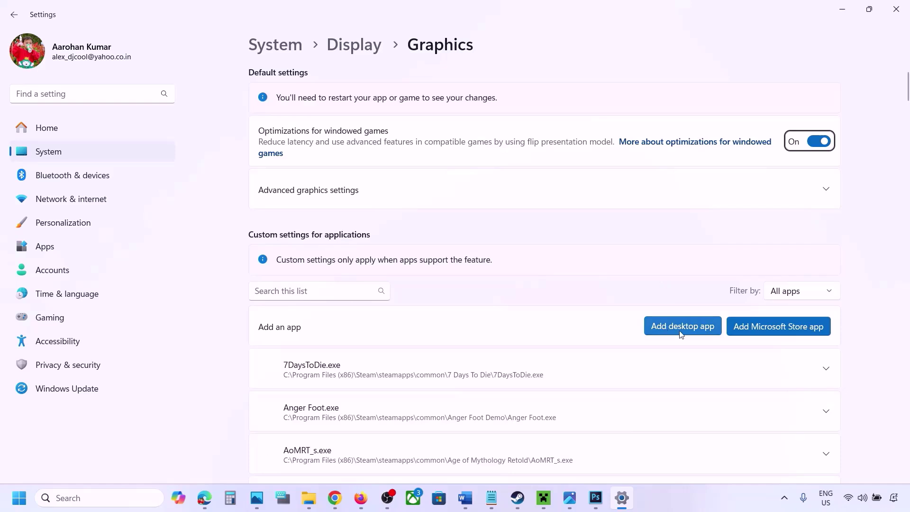
# Start adding a desktop app by browsing to the Steam\steamapps\common folder, and cancel the selection.
pyautogui.click(687, 327)
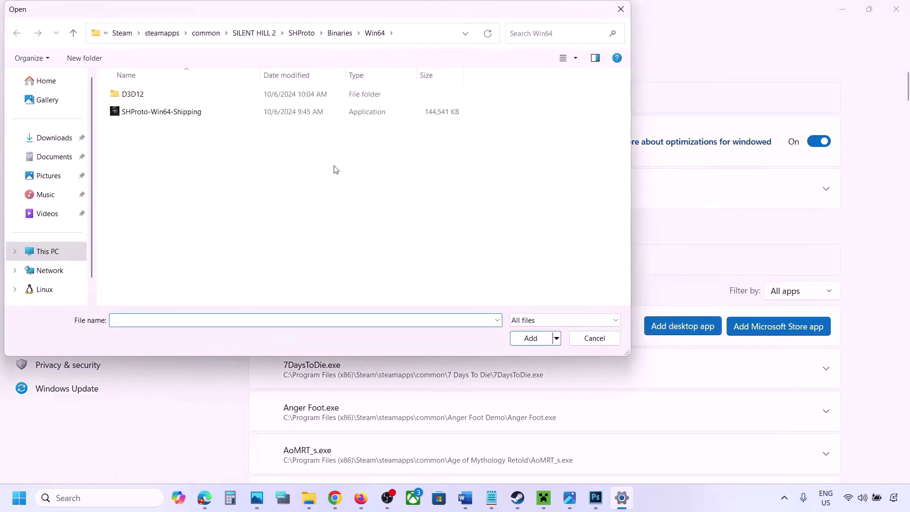
pyautogui.click(213, 33)
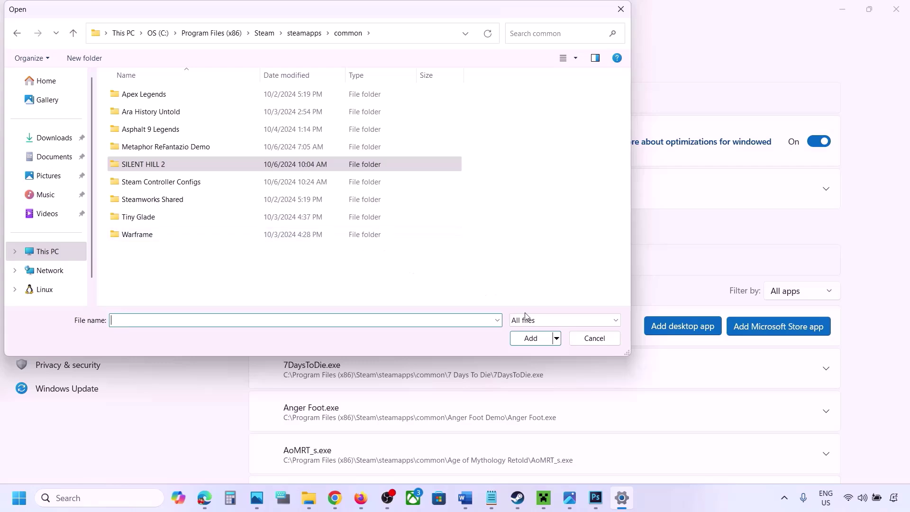
pyautogui.click(587, 339)
# Expand the custom graphics settings for ChainedTogether-Win64-Shipping.exe in the application list.
pyautogui.scroll(-8, 571, 369)
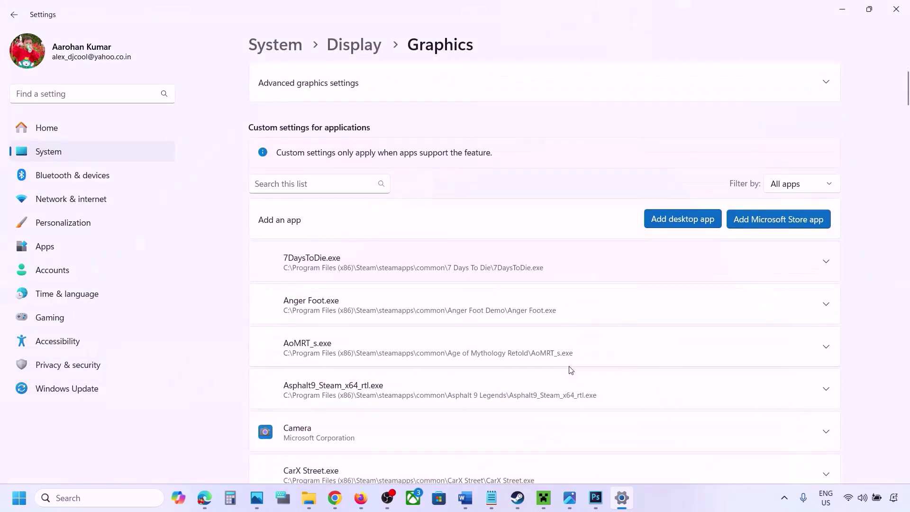
pyautogui.scroll(-2, 571, 370)
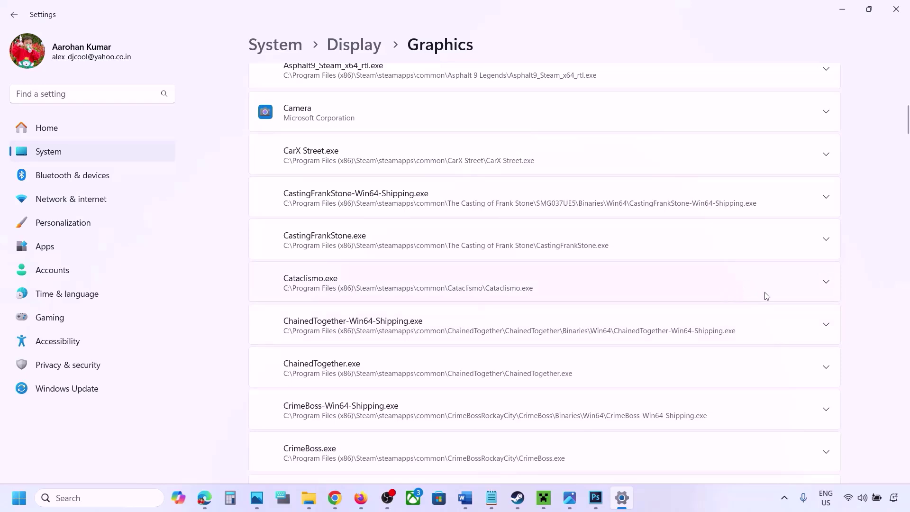
pyautogui.click(826, 327)
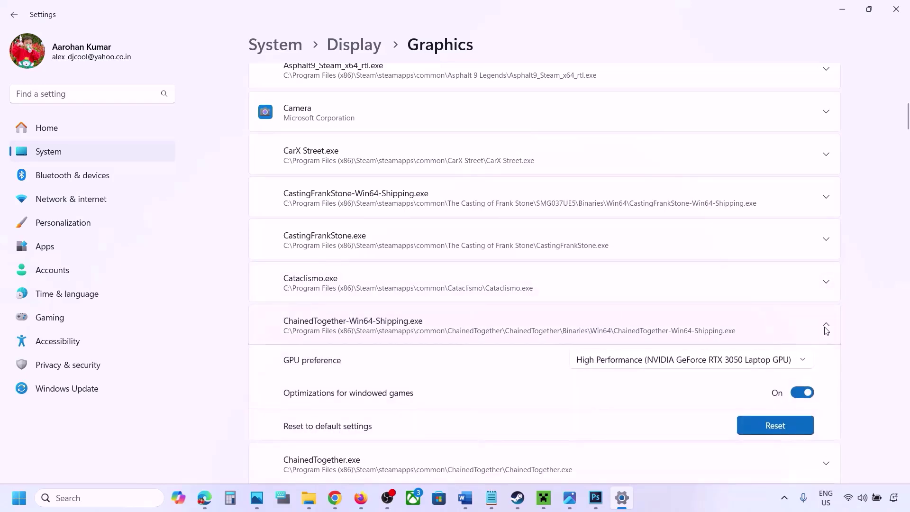
# Set the GPU preference of ChainedTogether-Win64-Shipping.exe to High Performance (NVIDIA GeForce RTX 3050 Laptop GPU).
pyautogui.click(771, 364)
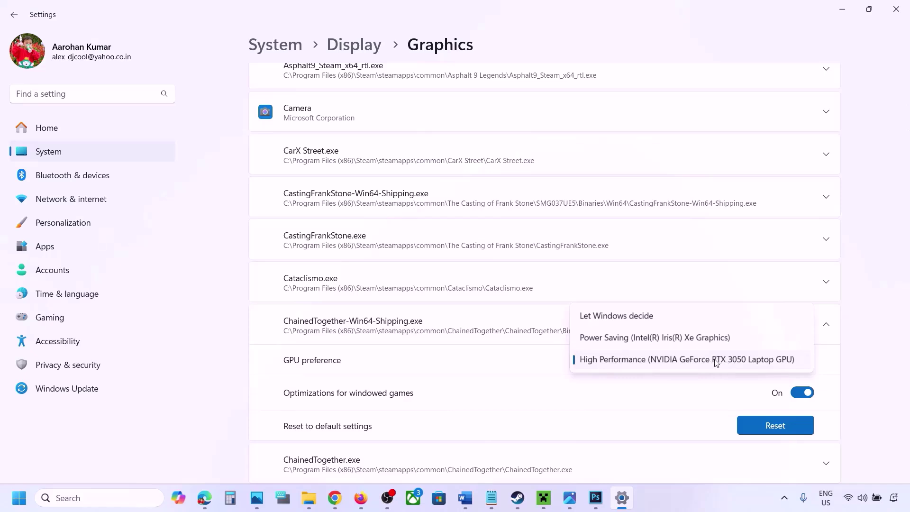
pyautogui.click(720, 360)
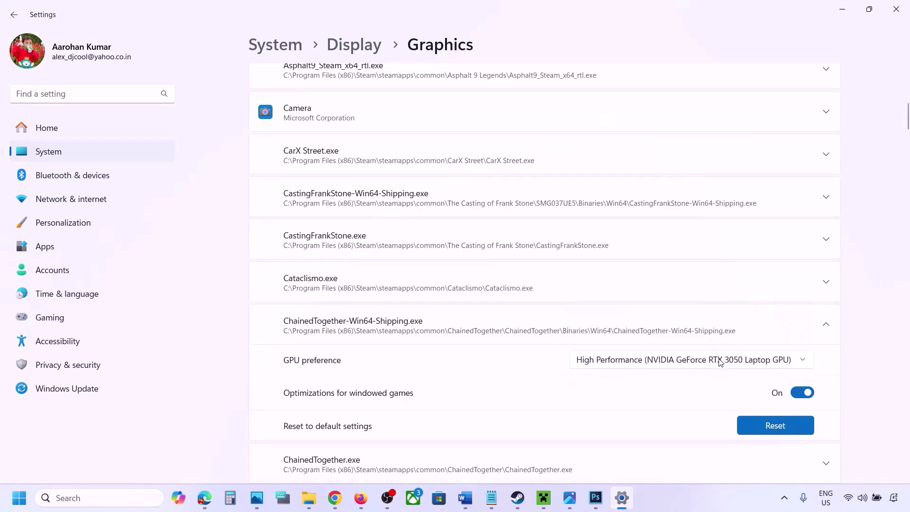
pyautogui.click(698, 490)
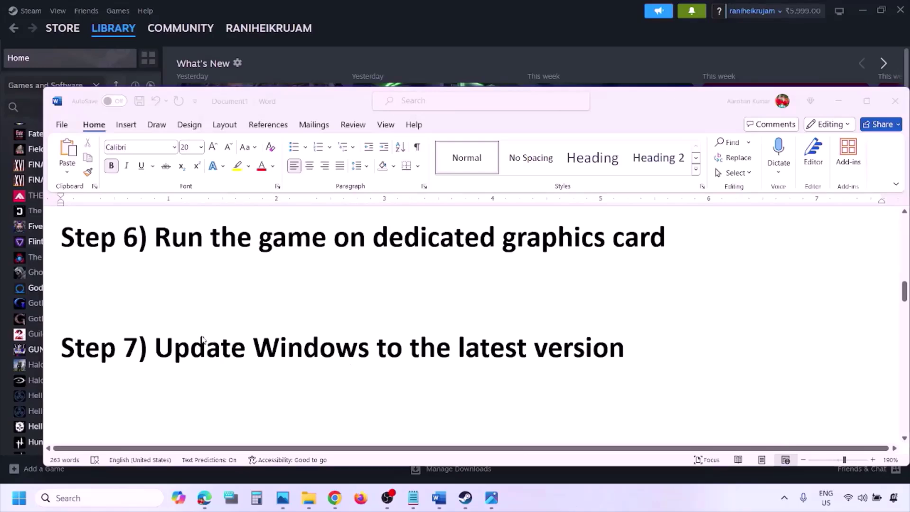
# Highlight the Step 7 instruction in the Word notes, and check for updates on the Windows Update settings page.
pyautogui.click(178, 353)
pyautogui.moveTo(161, 348); pyautogui.dragTo(613, 359)
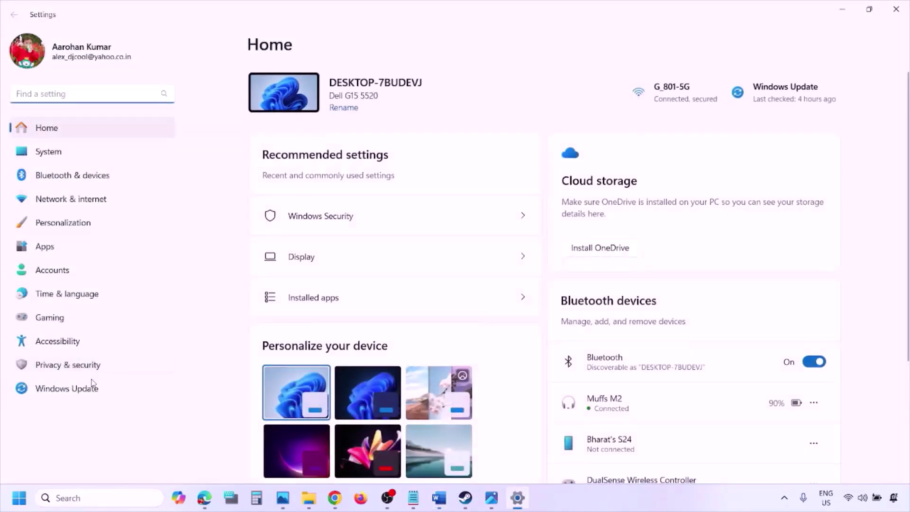
pyautogui.click(76, 390)
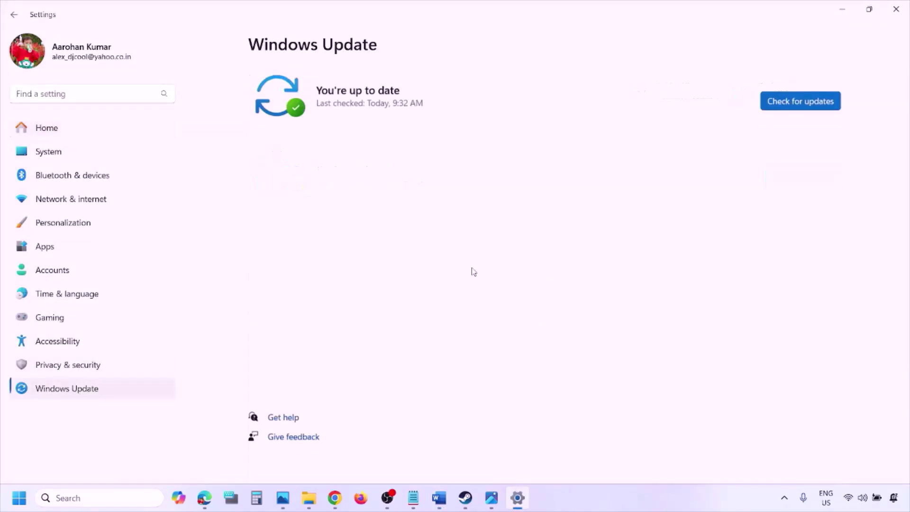
pyautogui.click(802, 102)
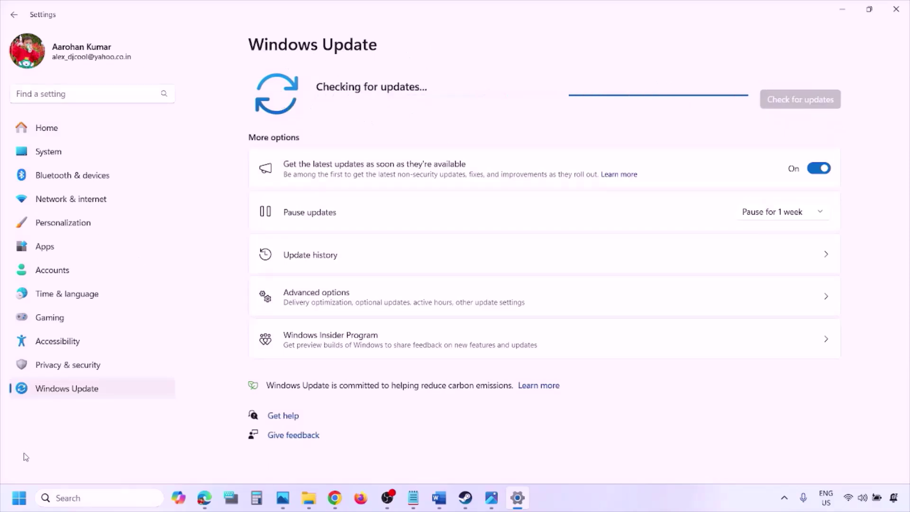
# Show the Restart choice among the computer's power options, and leave it without restarting.
pyautogui.click(19, 498)
pyautogui.click(345, 457)
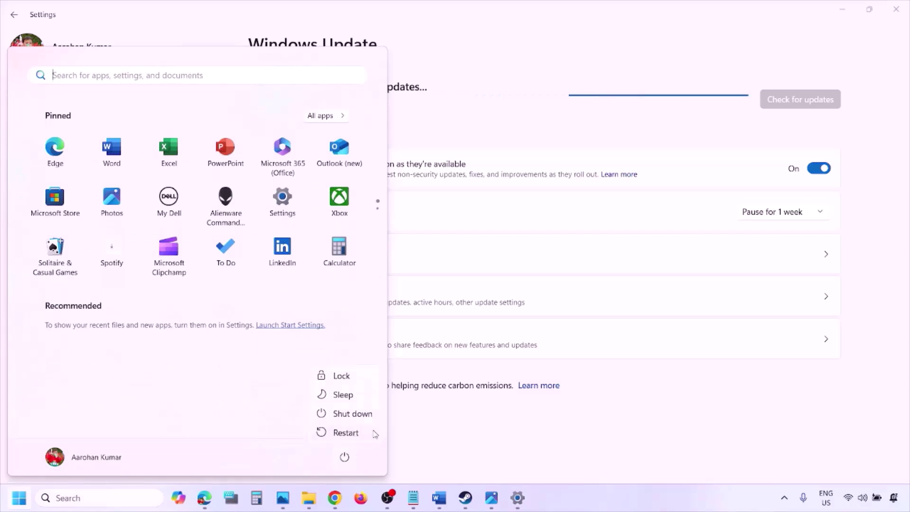
pyautogui.click(440, 503)
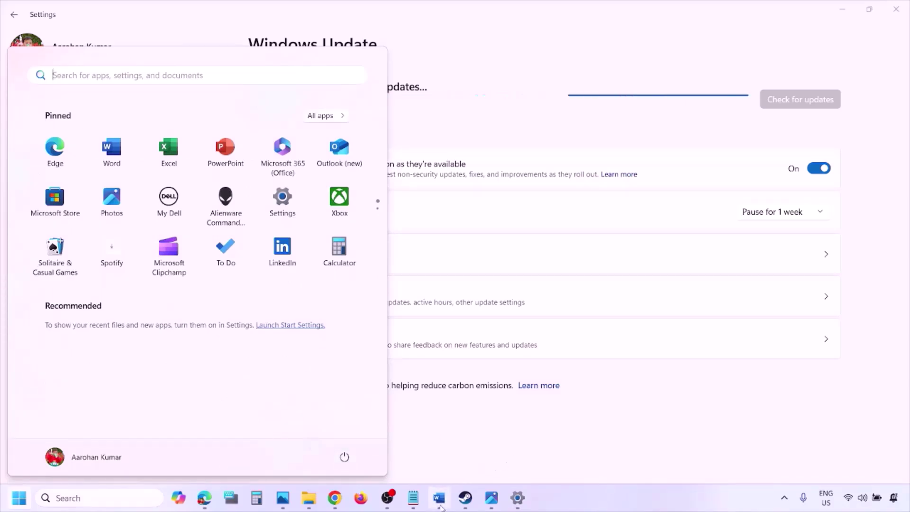
# Copy the Visual C++ link from Step 8 of the Word document and open it in a new Chrome window.
pyautogui.click(439, 503)
pyautogui.scroll(-3, 398, 371)
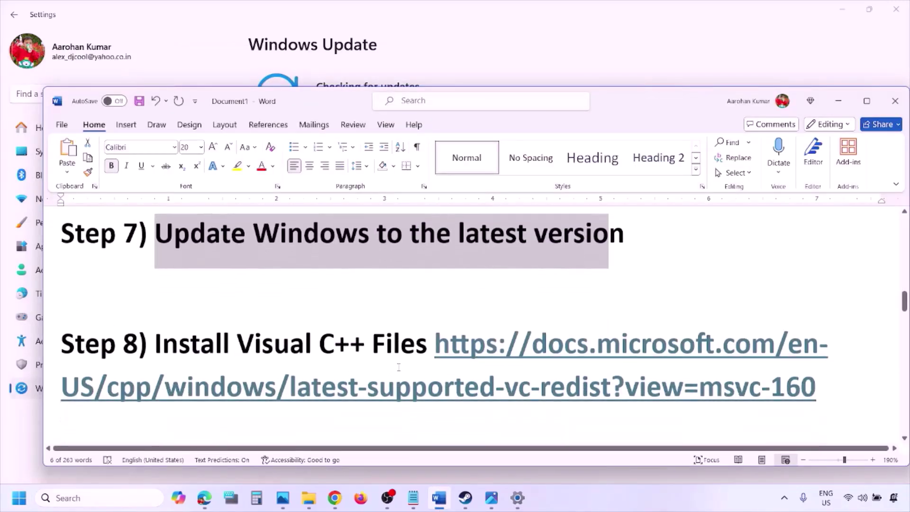
pyautogui.moveTo(831, 394); pyautogui.dragTo(550, 358)
pyautogui.hotkey('ctrl', 'c')
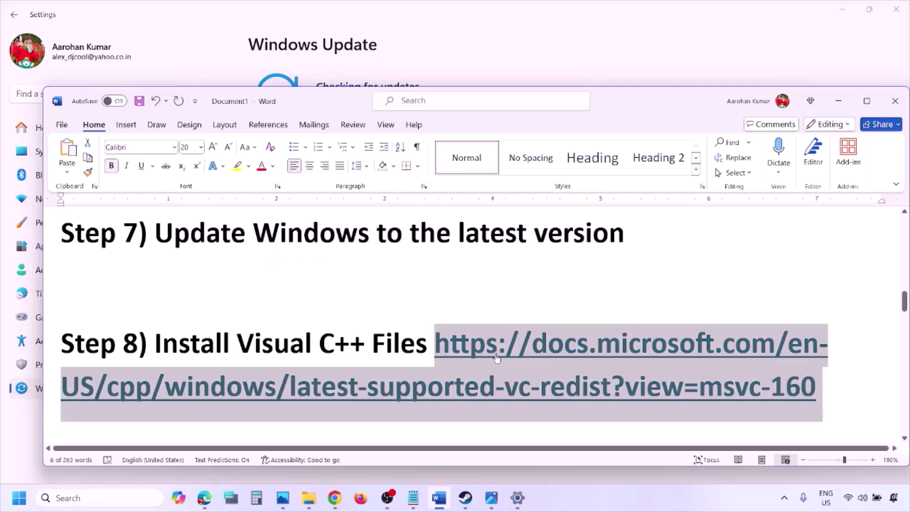
pyautogui.rightClick(334, 498)
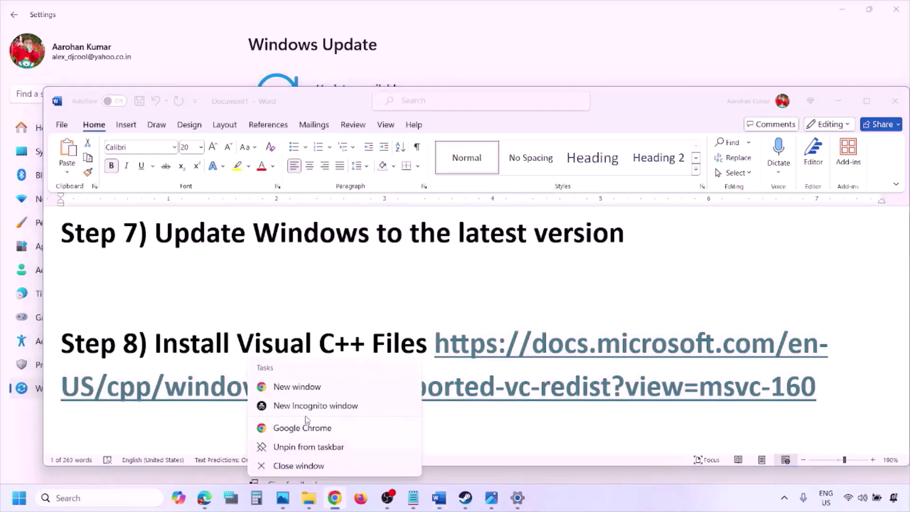
pyautogui.click(297, 387)
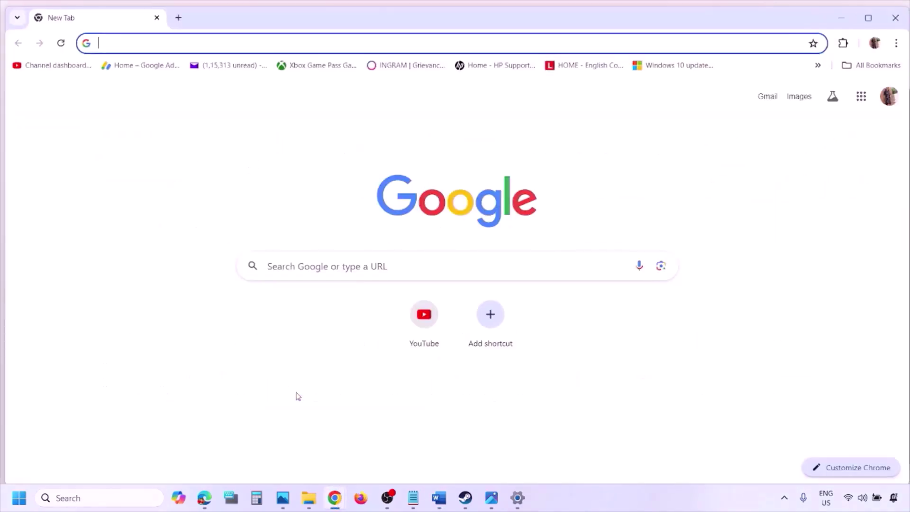
pyautogui.hotkey('ctrl', 'v')
pyautogui.press('Return')
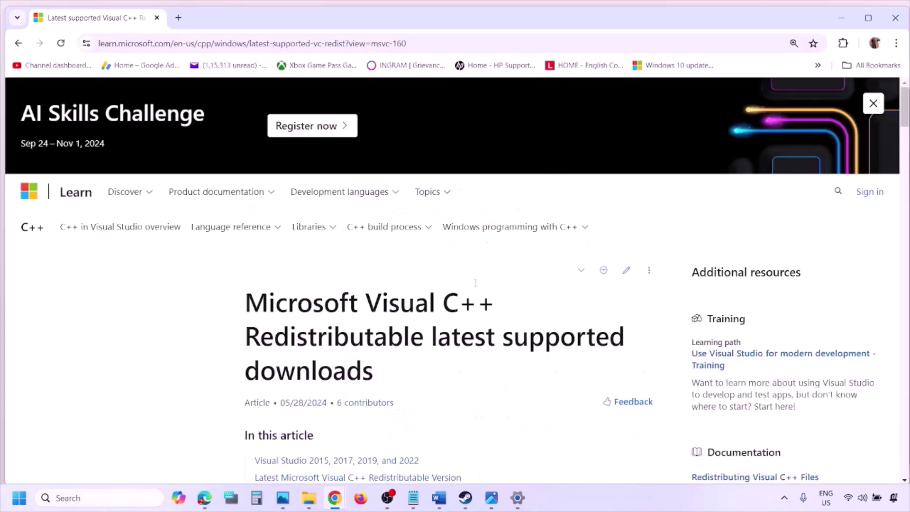
# Find the X86 package under Visual Studio 2015, 2017, 2019, and 2022, download and run it, and start its repair.
pyautogui.scroll(-5, 396, 280)
pyautogui.scroll(-5, 396, 279)
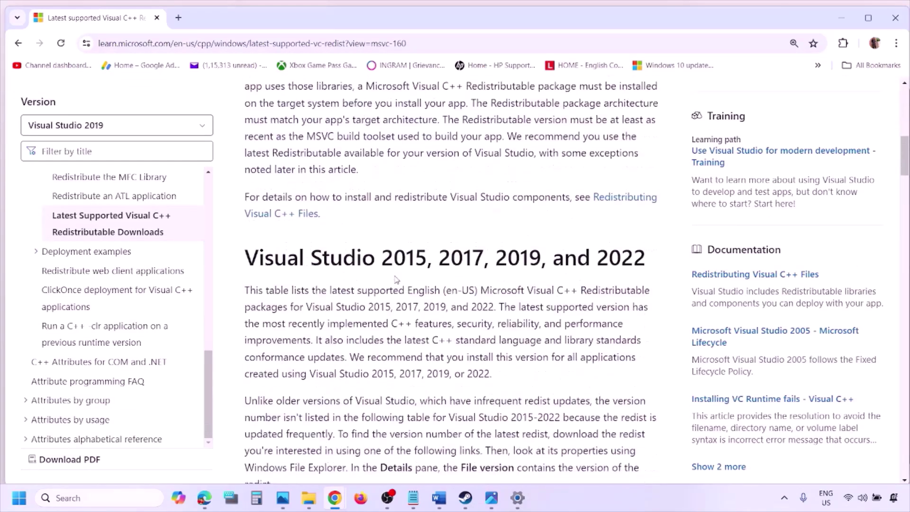
pyautogui.moveTo(294, 258); pyautogui.dragTo(611, 254)
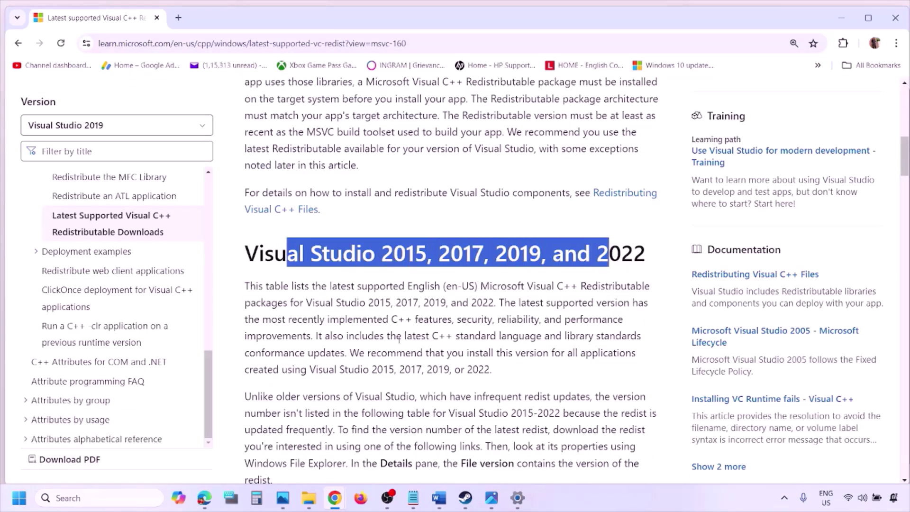
pyautogui.scroll(-10, 399, 339)
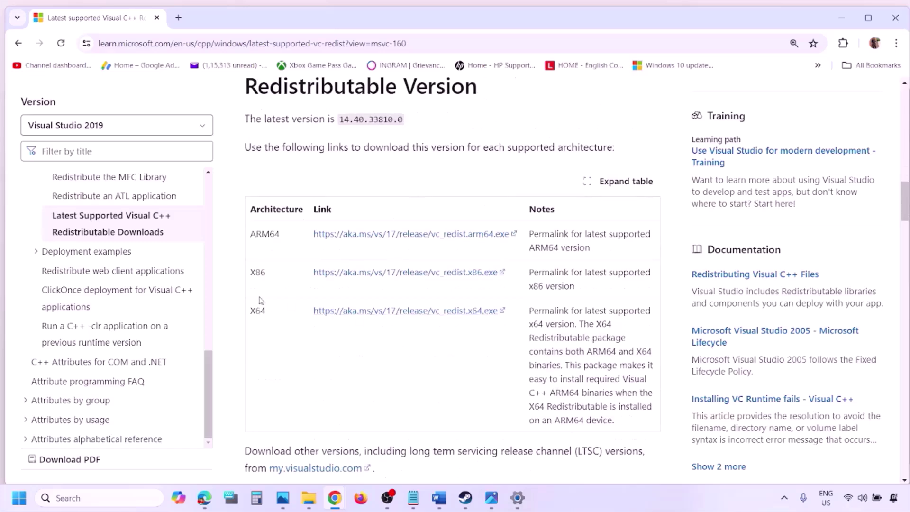
pyautogui.doubleClick(256, 273)
pyautogui.doubleClick(258, 311)
pyautogui.moveTo(252, 272); pyautogui.dragTo(446, 277)
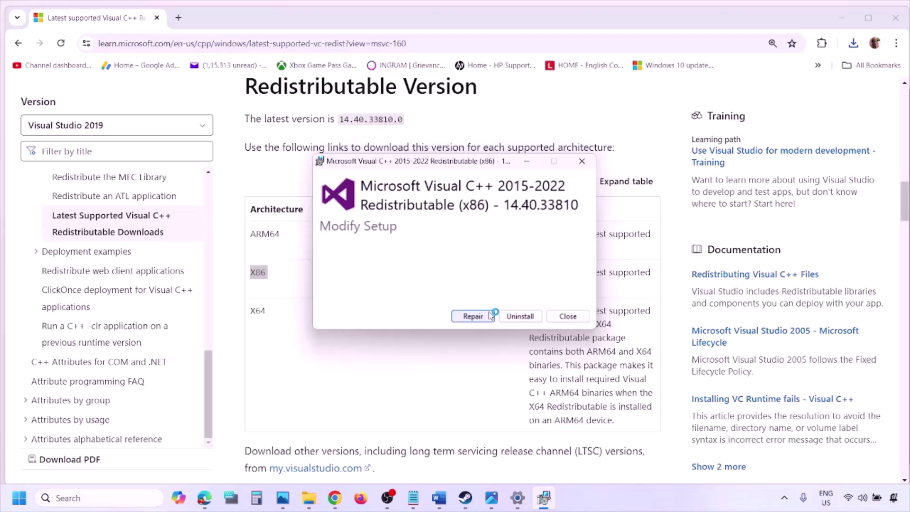
pyautogui.click(486, 317)
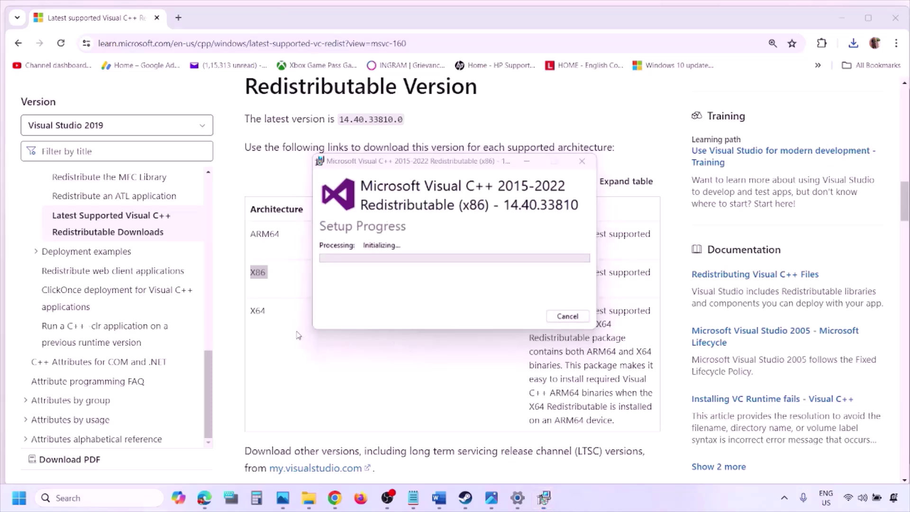
# Download the X64 Visual C++ Redistributable, run VC_redist.x64.exe, and start its repair.
pyautogui.doubleClick(256, 312)
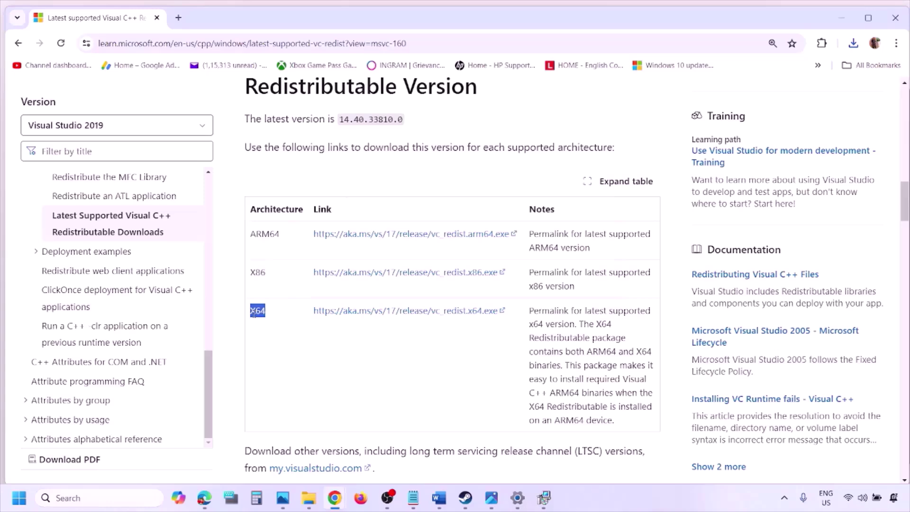
pyautogui.click(412, 313)
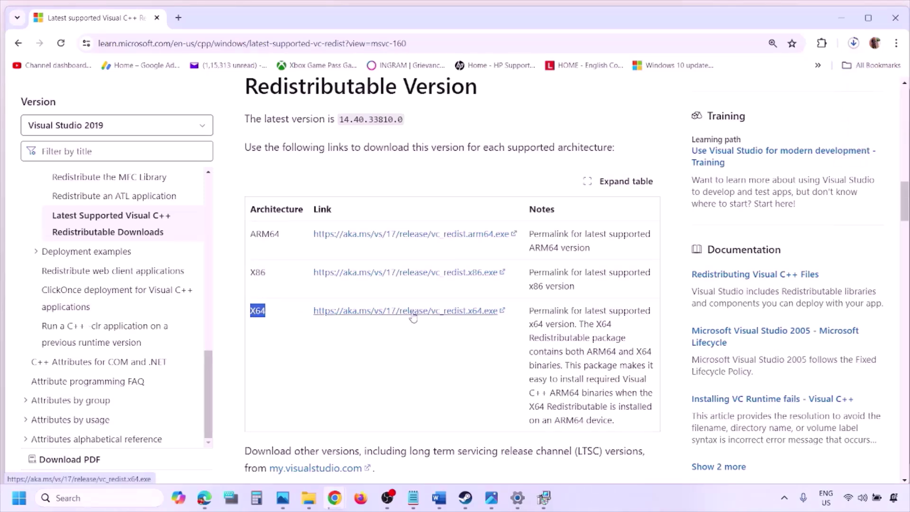
pyautogui.click(545, 497)
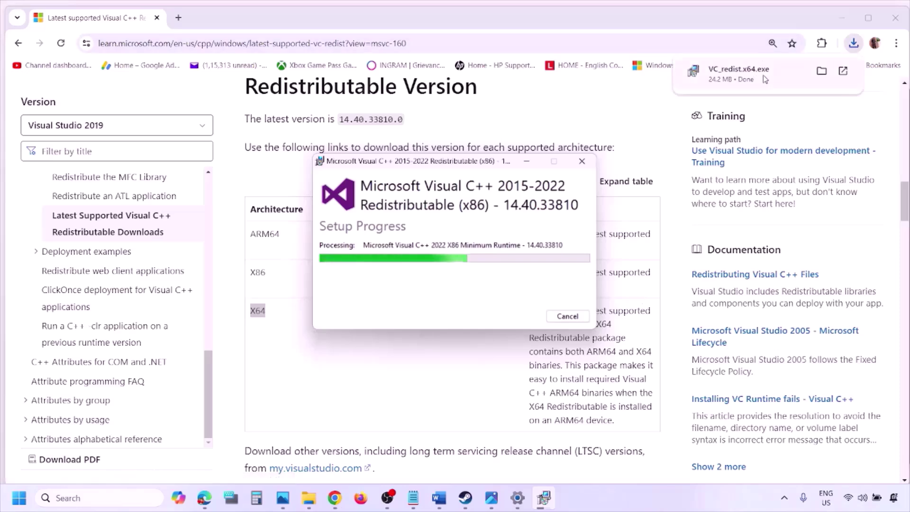
pyautogui.click(758, 76)
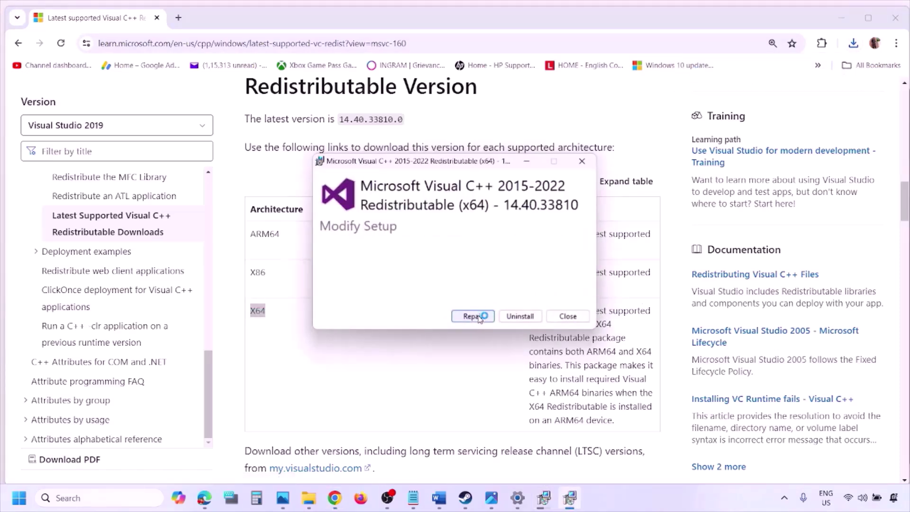
pyautogui.click(478, 316)
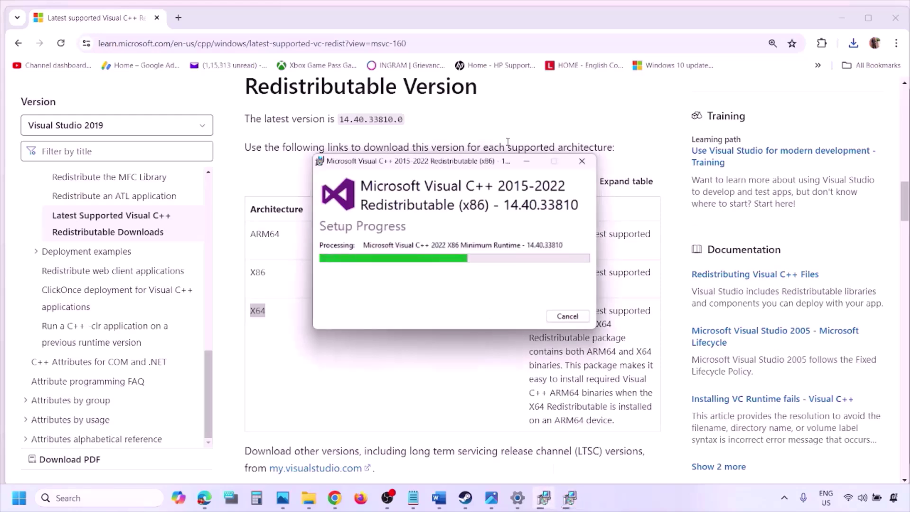
# Place the x86 and x64 setup windows side by side, and return to the Redistributable download page.
pyautogui.moveTo(500, 162); pyautogui.dragTo(289, 202)
pyautogui.moveTo(365, 161); pyautogui.dragTo(481, 211)
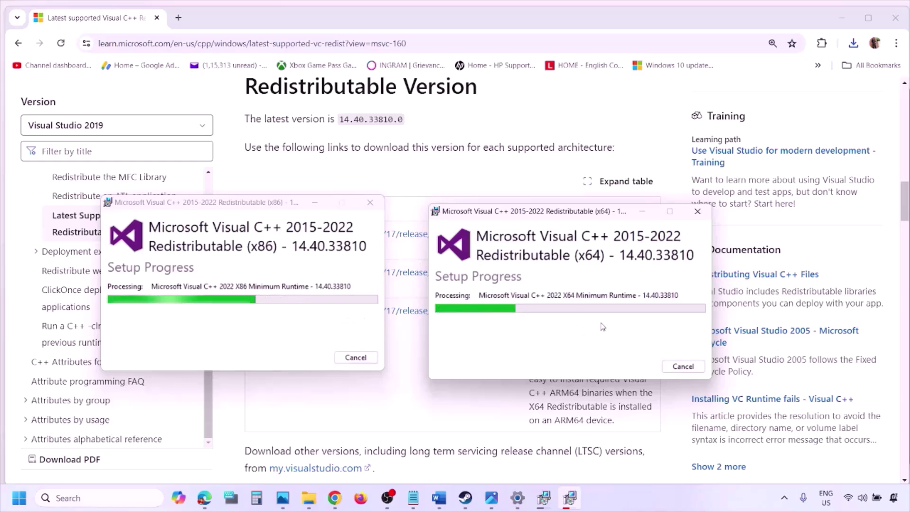
pyautogui.click(401, 410)
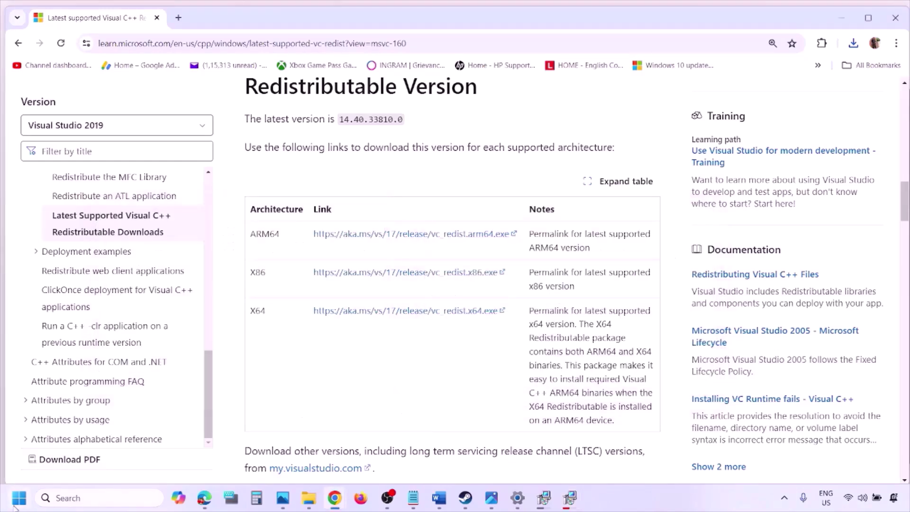
# Show the Restart choice in the power options again, and close it without restarting the computer.
pyautogui.click(17, 501)
pyautogui.click(345, 457)
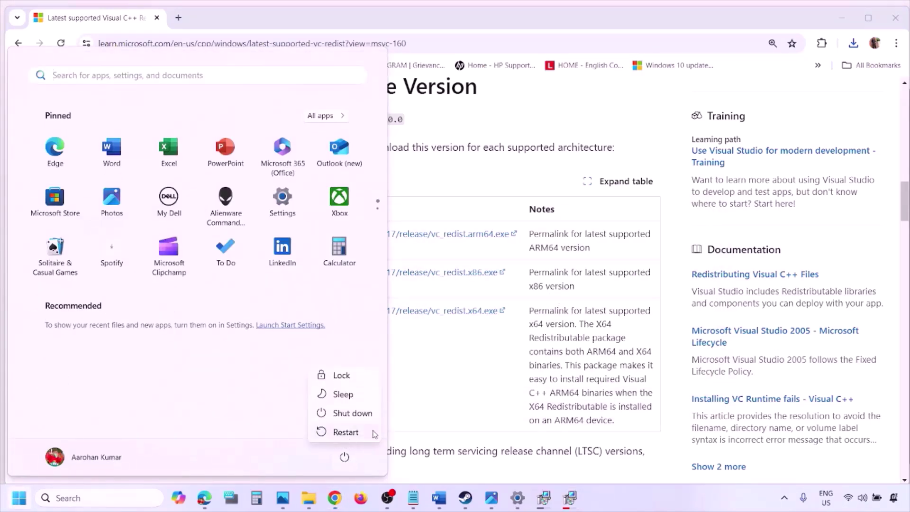
pyautogui.click(472, 403)
pyautogui.click(472, 403)
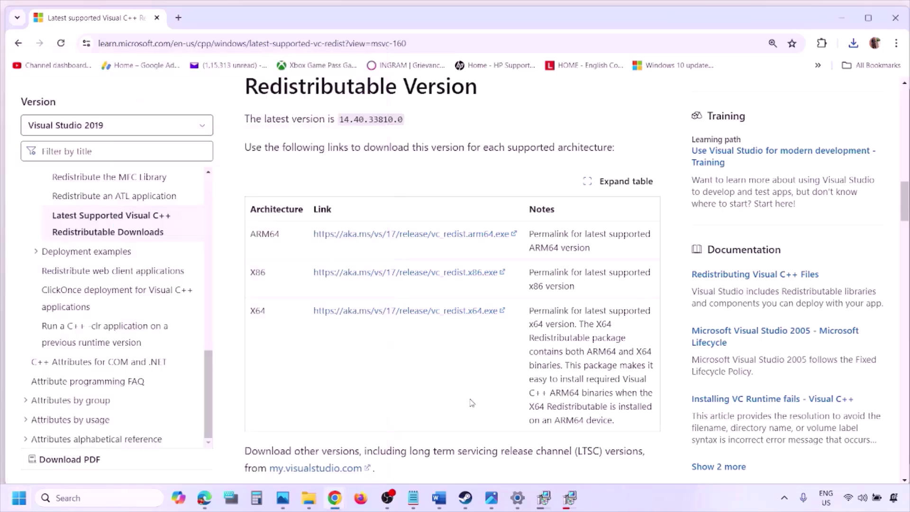
# Switch to the Word document, go to Step 9 about unplugging external devices, and maximize the window.
pyautogui.click(439, 497)
pyautogui.scroll(-3, 390, 322)
pyautogui.scroll(-3, 390, 321)
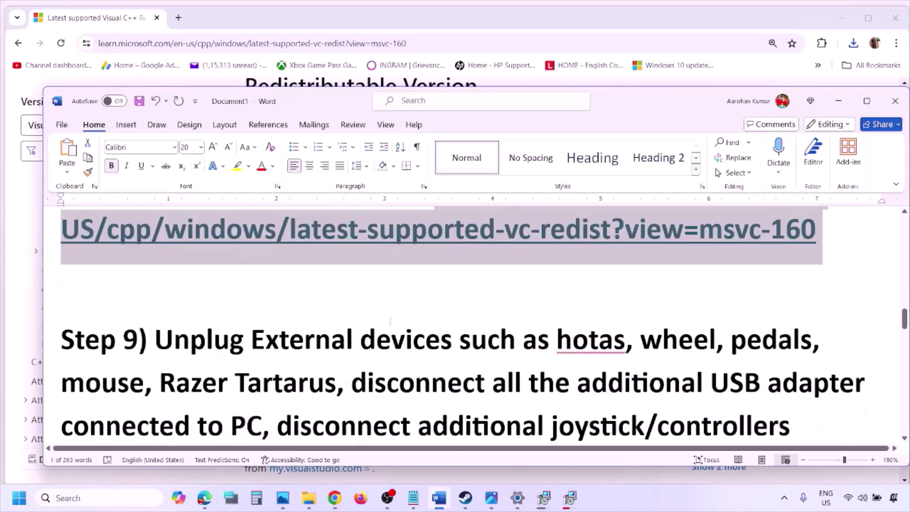
pyautogui.click(868, 102)
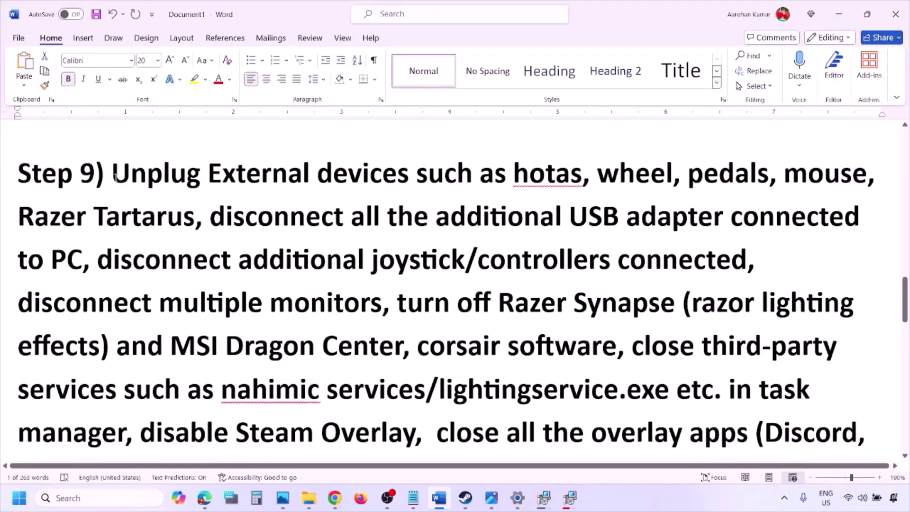
# Highlight the Step 9 passages on unplugging external devices and disconnecting additional joysticks/controllers.
pyautogui.moveTo(114, 177); pyautogui.dragTo(730, 223)
pyautogui.click(674, 214)
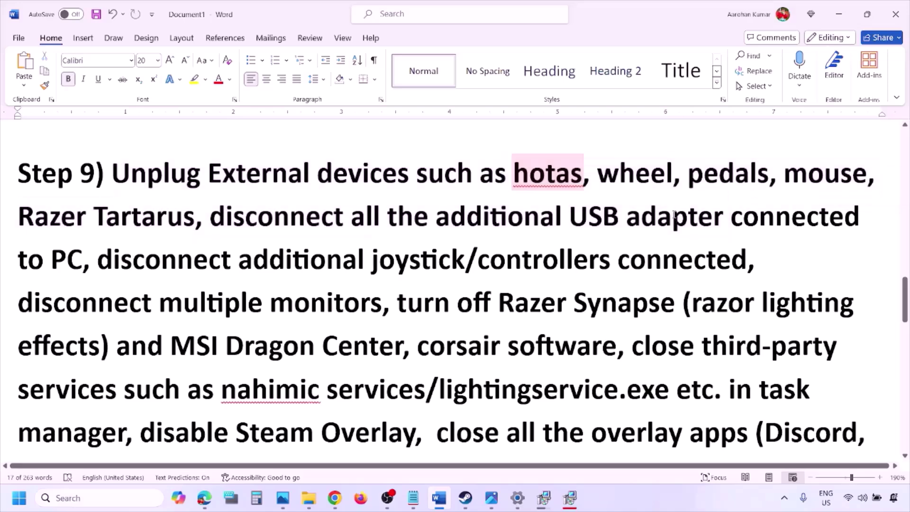
pyautogui.moveTo(104, 258); pyautogui.dragTo(748, 263)
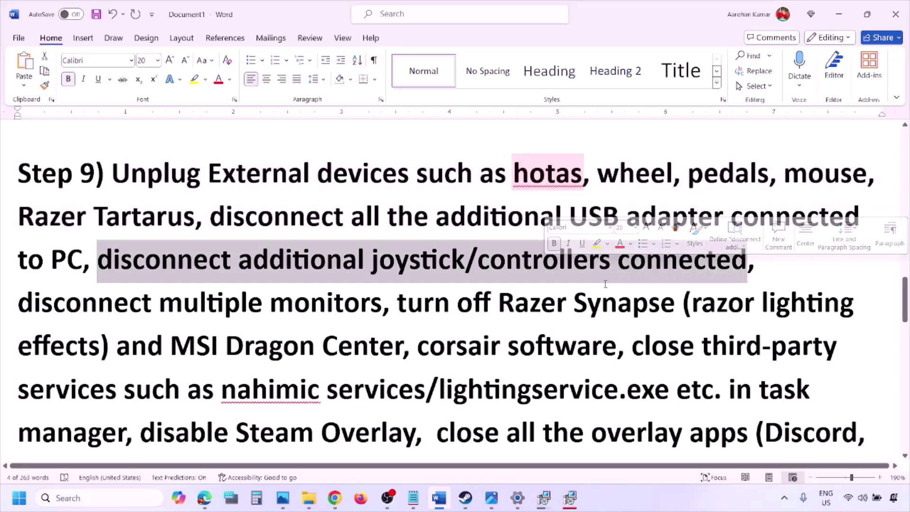
pyautogui.click(604, 265)
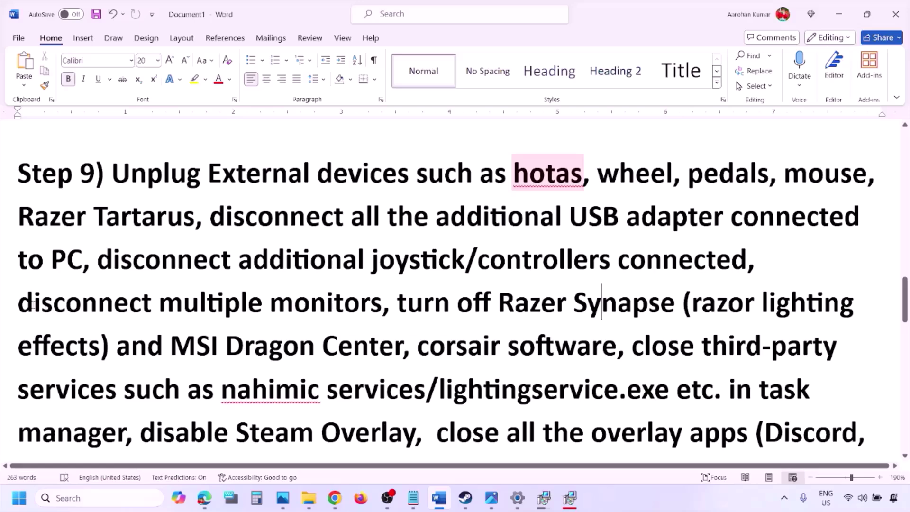
# Highlight the Step 9 passages on disconnecting multiple monitors and turning off Razer Synapse, MSI Dragon Center, Corsair software and third-party services.
pyautogui.moveTo(31, 306); pyautogui.dragTo(308, 304)
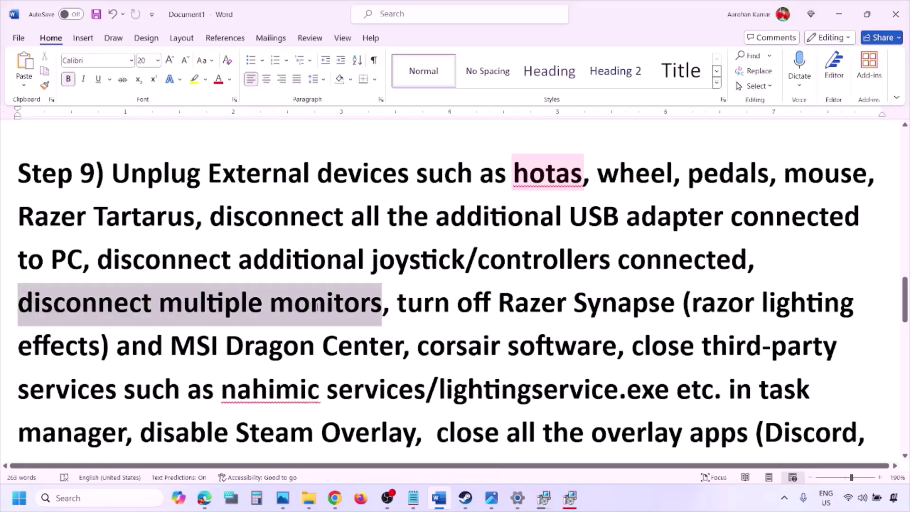
pyautogui.scroll(-1, 376, 270)
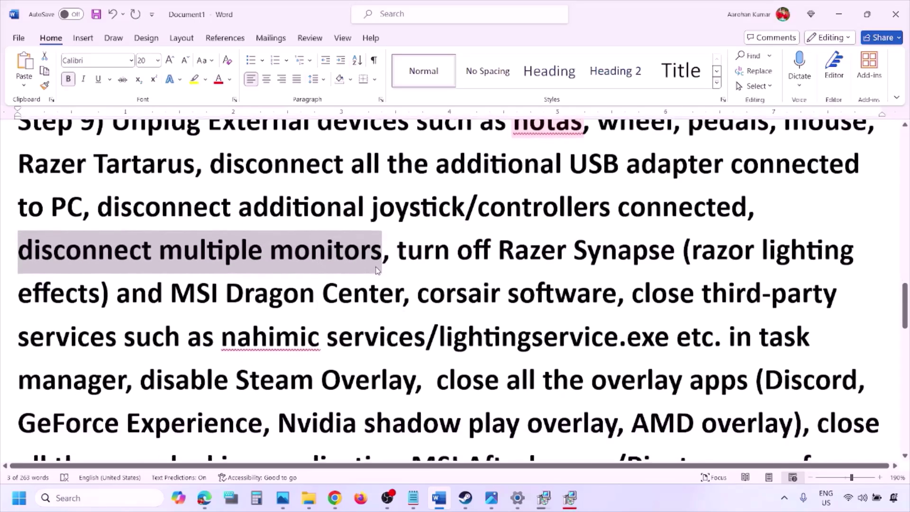
pyautogui.moveTo(400, 249); pyautogui.dragTo(125, 377)
pyautogui.scroll(-1, 183, 322)
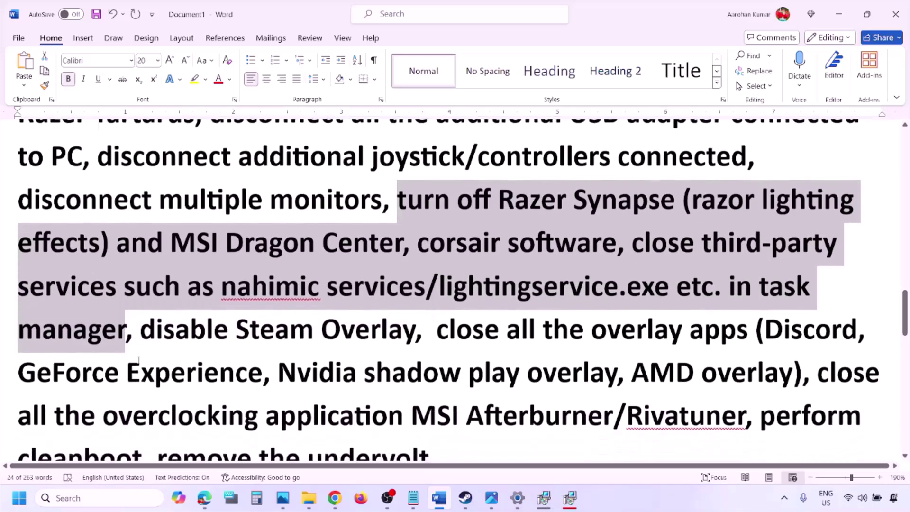
# Highlight the "disable Steam Overlay" passage, view the Steam properties screenshots, and highlight "close all the overclocking application" in the document.
pyautogui.moveTo(140, 330); pyautogui.dragTo(415, 330)
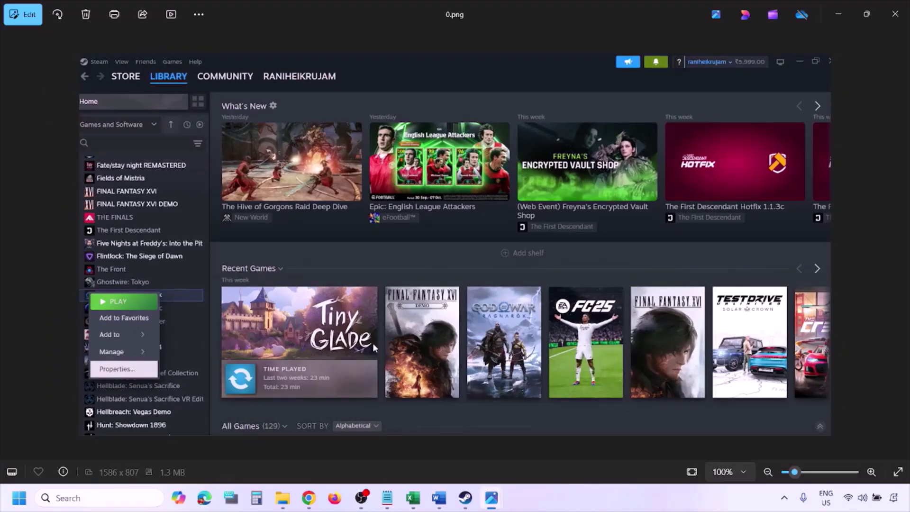
pyautogui.press('Right')
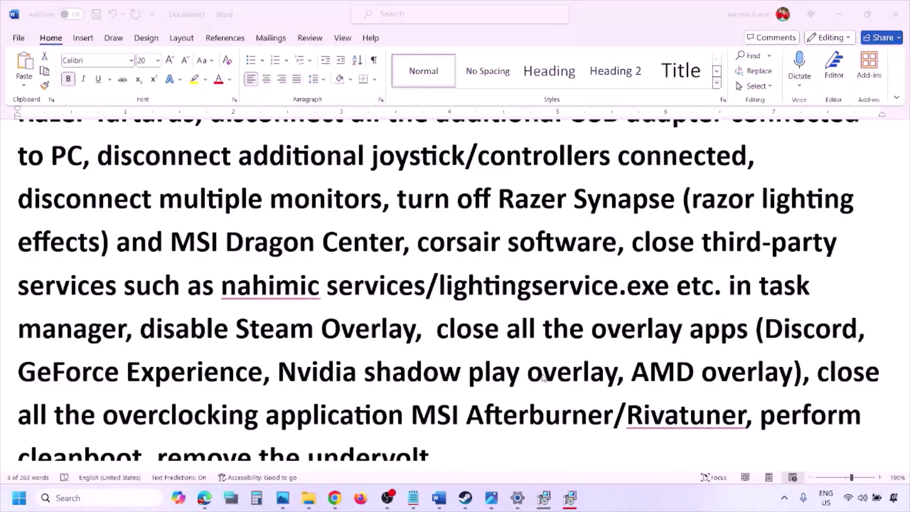
pyautogui.scroll(-2, 544, 377)
pyautogui.moveTo(415, 259); pyautogui.dragTo(140, 259)
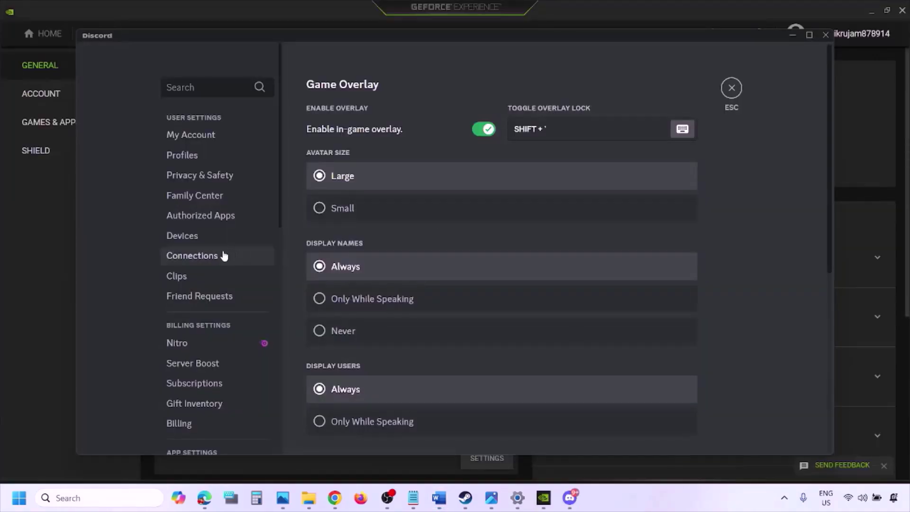
# Disable the in-game overlay in Discord's Game Overlay settings and in GeForce Experience's general settings.
pyautogui.scroll(-10, 223, 255)
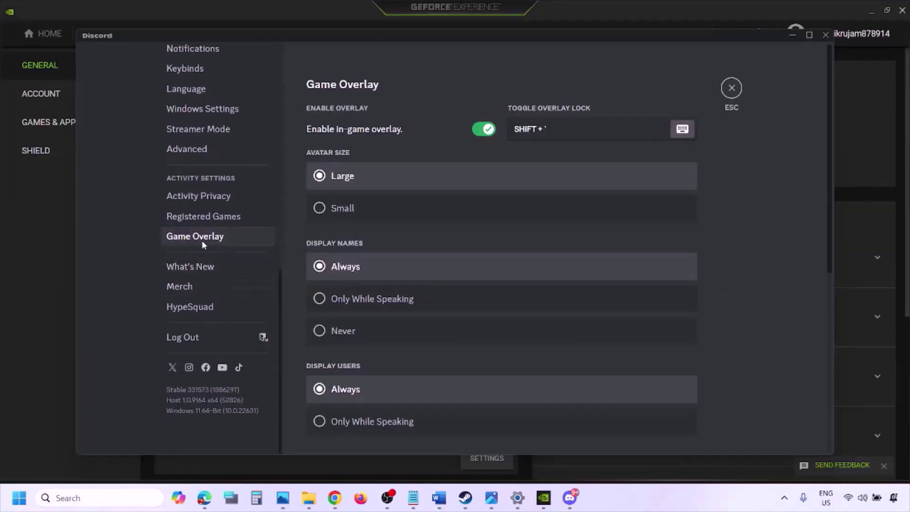
pyautogui.click(211, 237)
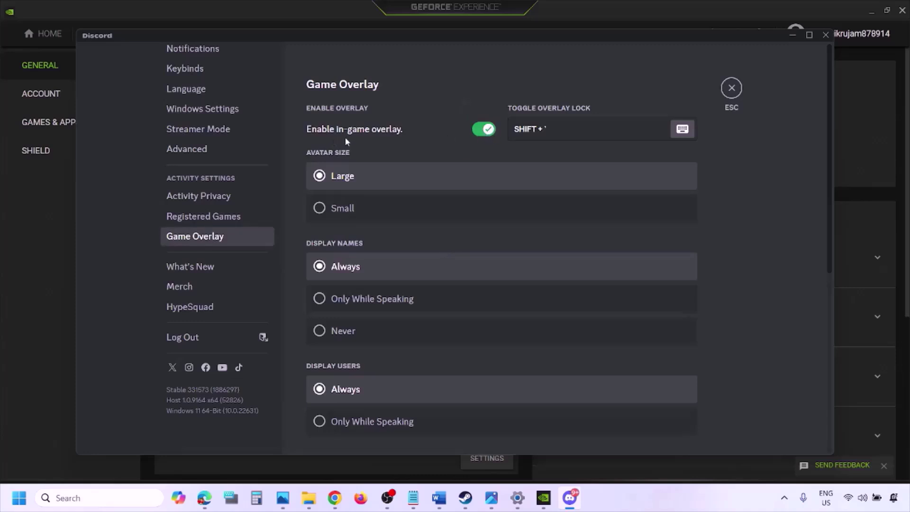
pyautogui.click(480, 130)
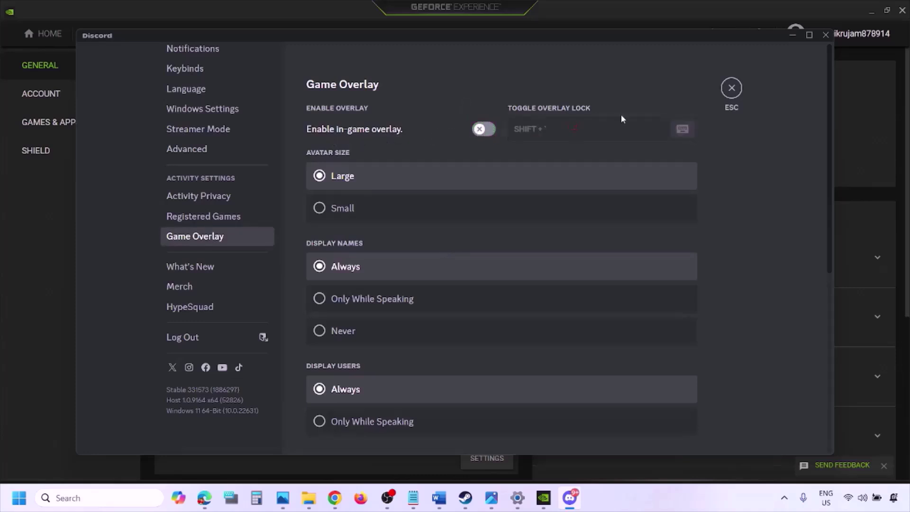
pyautogui.click(545, 499)
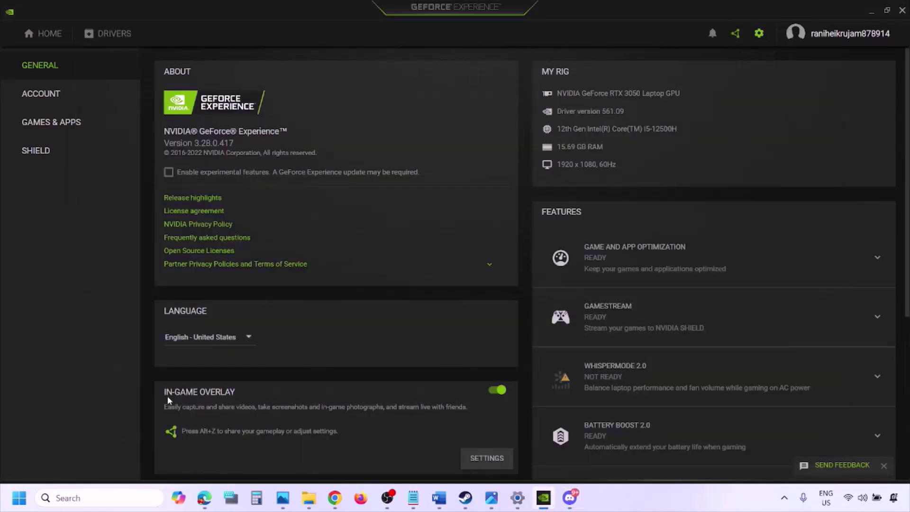
pyautogui.click(496, 391)
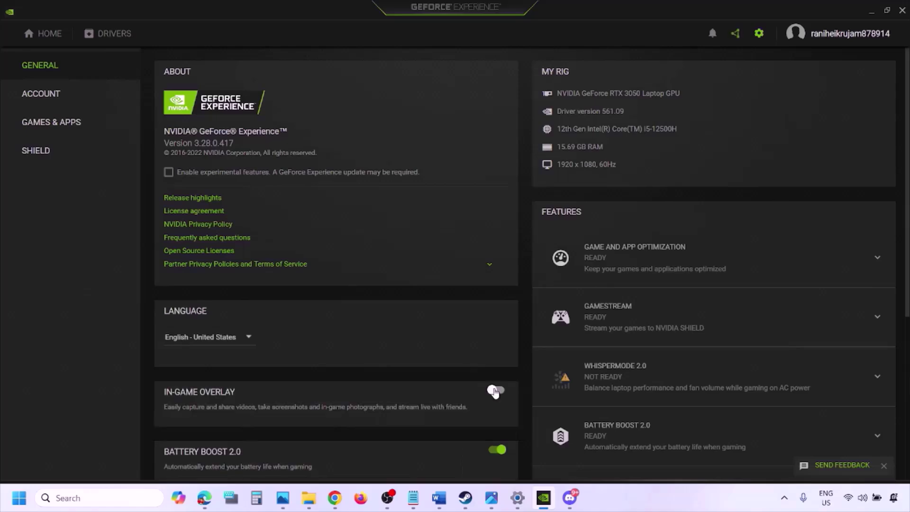
# Switch back to the Word document and highlight "close all the overlay apps" in Step 9.
pyautogui.click(436, 503)
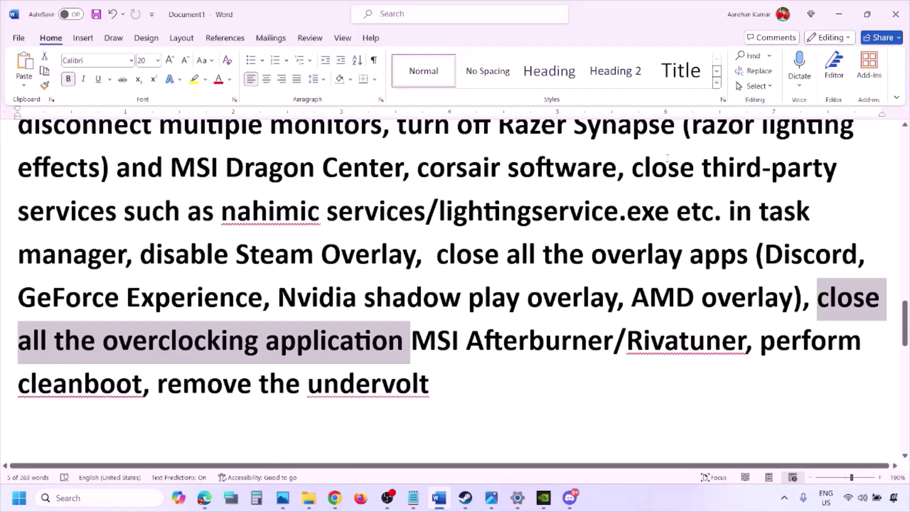
pyautogui.scroll(2, 651, 191)
pyautogui.scroll(-1, 467, 277)
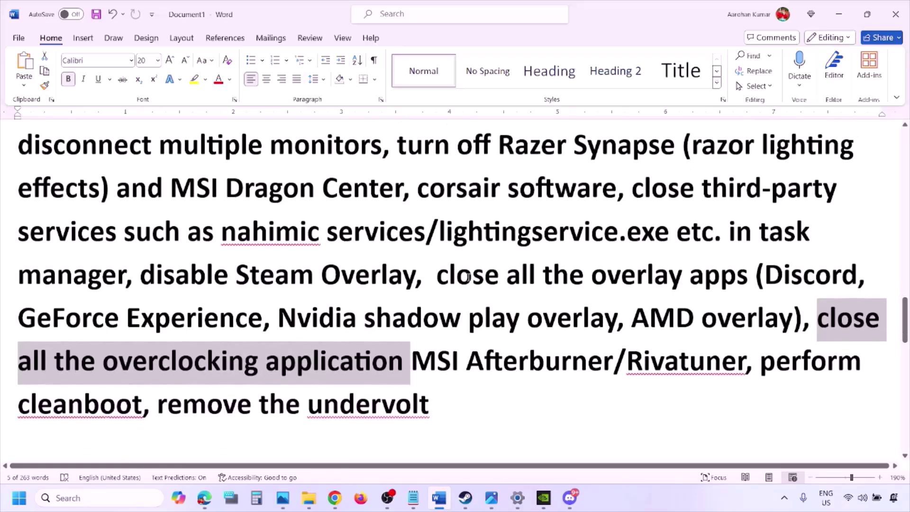
pyautogui.moveTo(449, 277); pyautogui.dragTo(710, 285)
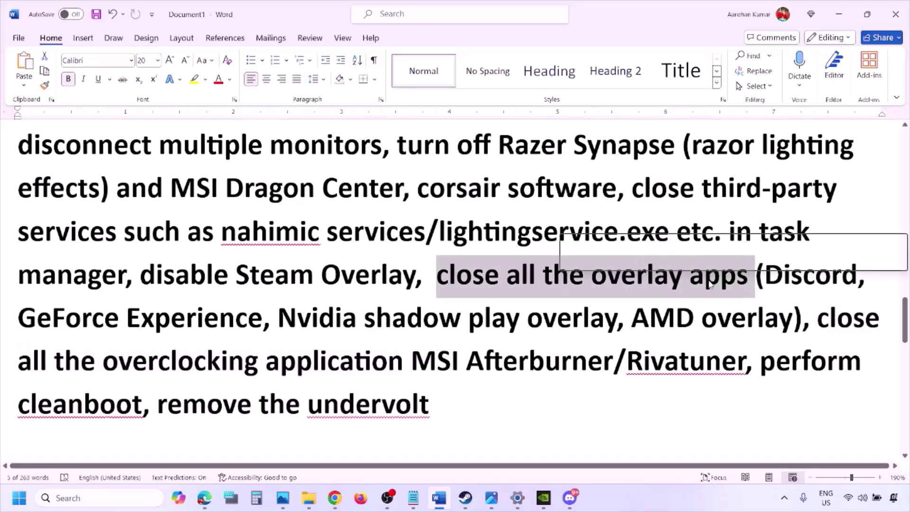
pyautogui.click(499, 277)
pyautogui.moveTo(440, 277); pyautogui.dragTo(753, 280)
# Quit Discord, NVIDIA GeForce Experience, Logitech G HUB and one more background app running in the notification area.
pyautogui.click(786, 504)
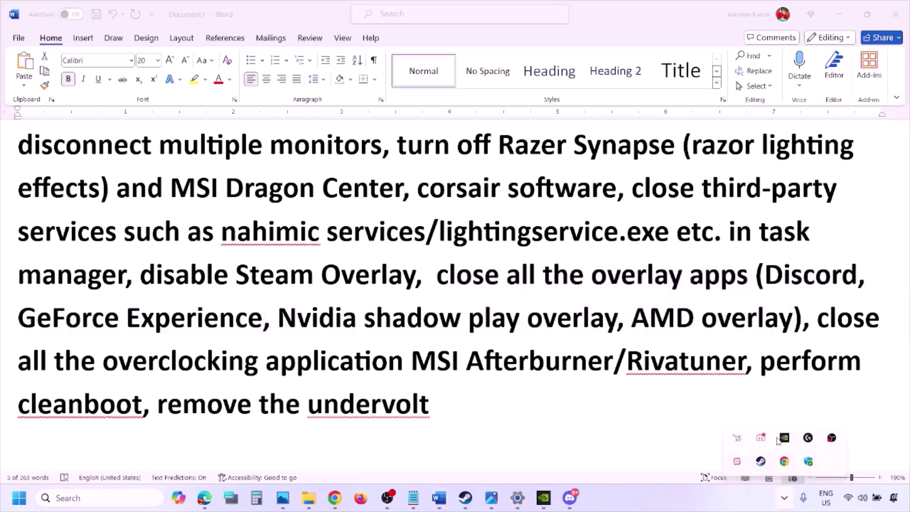
pyautogui.rightClick(761, 439)
pyautogui.click(804, 429)
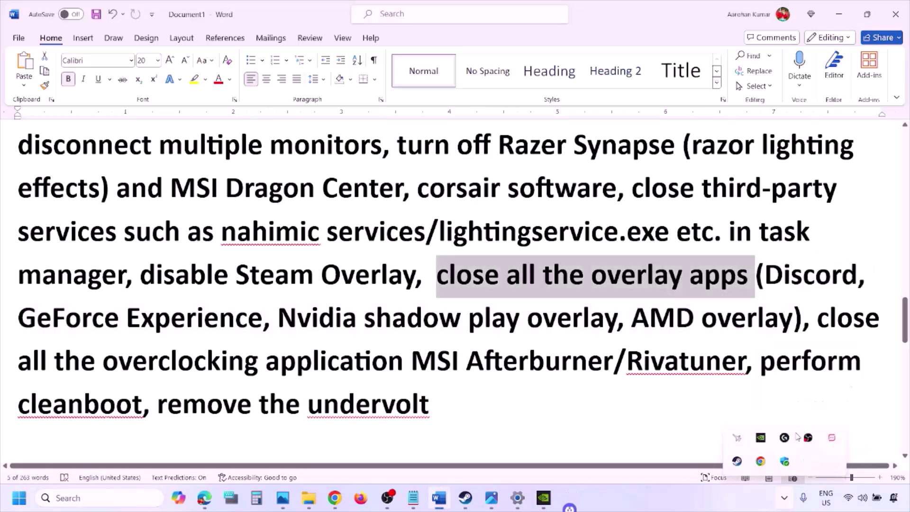
pyautogui.rightClick(761, 439)
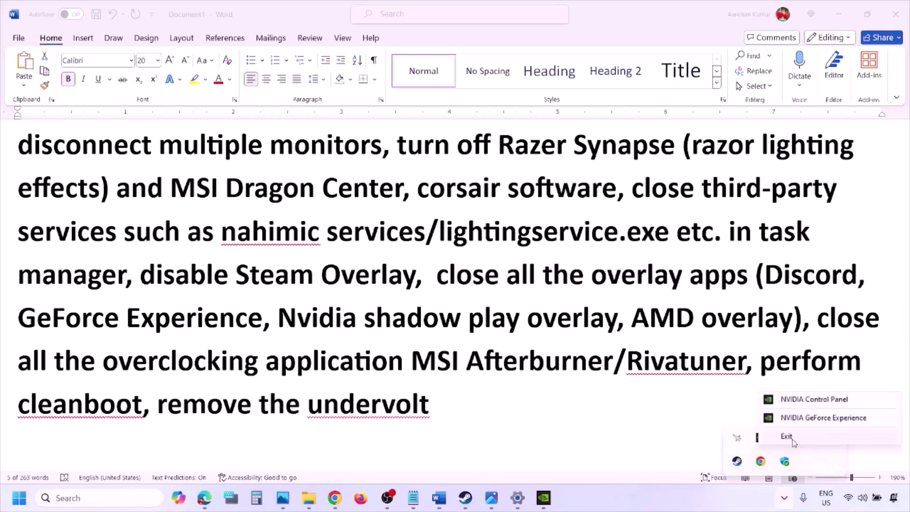
pyautogui.click(789, 437)
pyautogui.rightClick(761, 439)
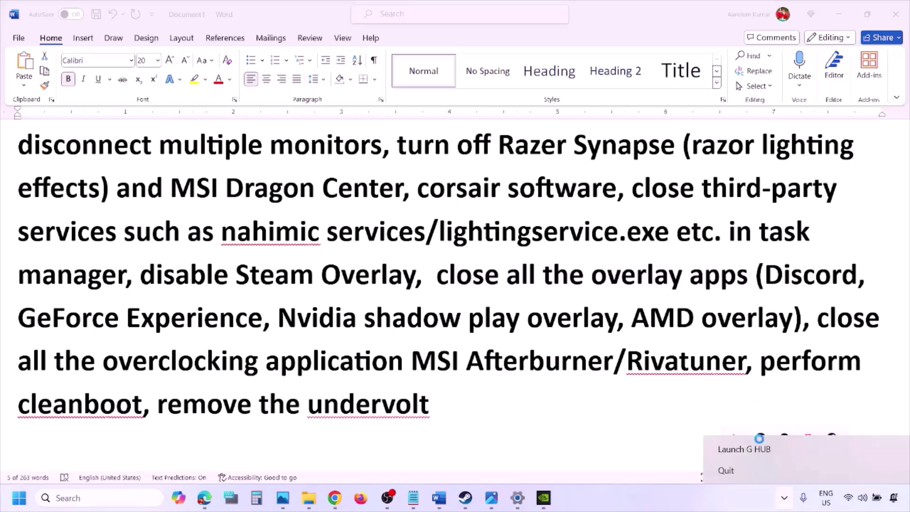
pyautogui.click(752, 470)
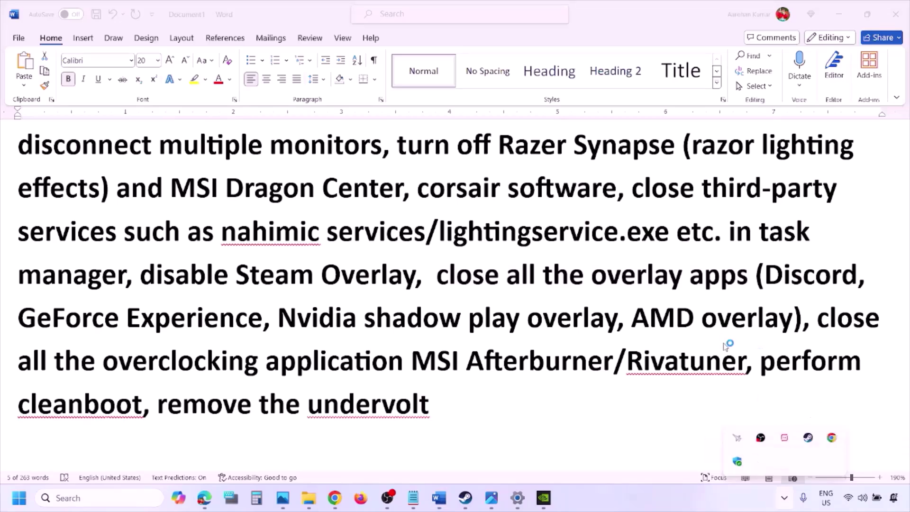
pyautogui.click(784, 498)
pyautogui.rightClick(784, 442)
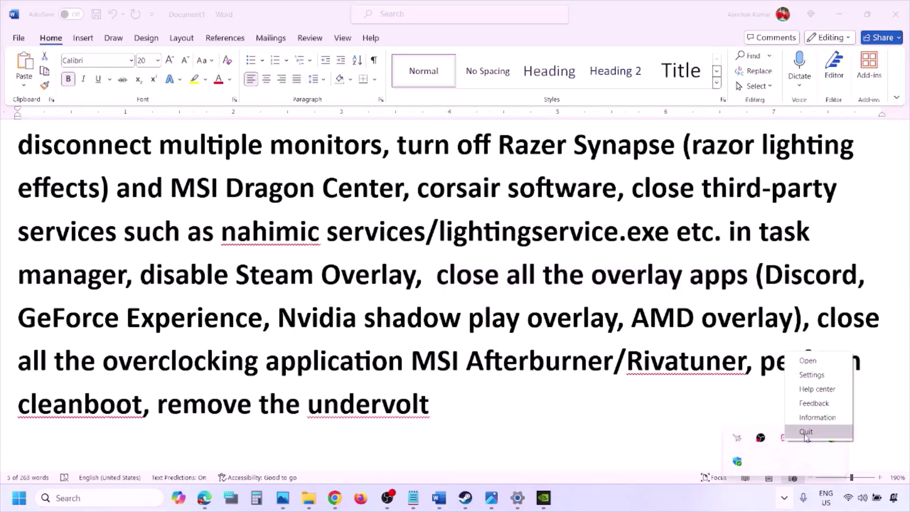
pyautogui.click(805, 432)
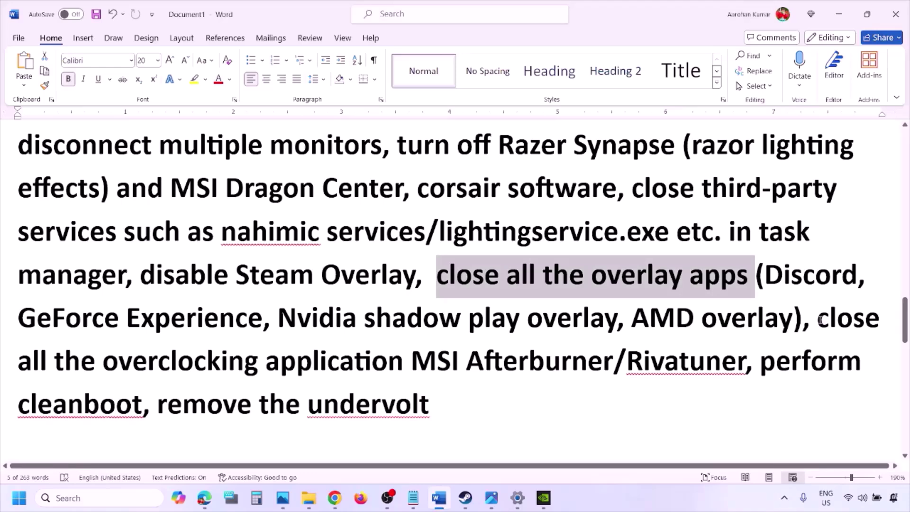
# Highlight the Step 9 passage on closing overclocking applications, and close MSI Afterburner running in the background.
pyautogui.moveTo(819, 320); pyautogui.dragTo(437, 363)
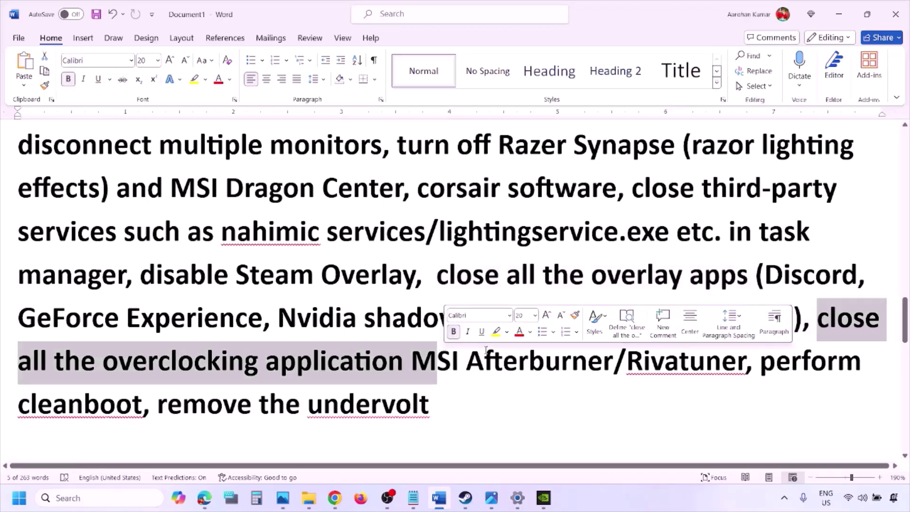
pyautogui.click(784, 498)
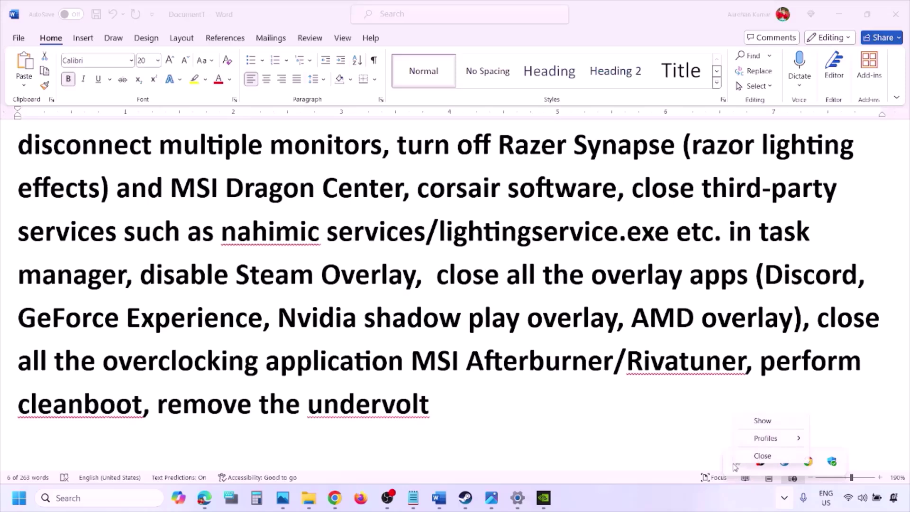
pyautogui.click(762, 456)
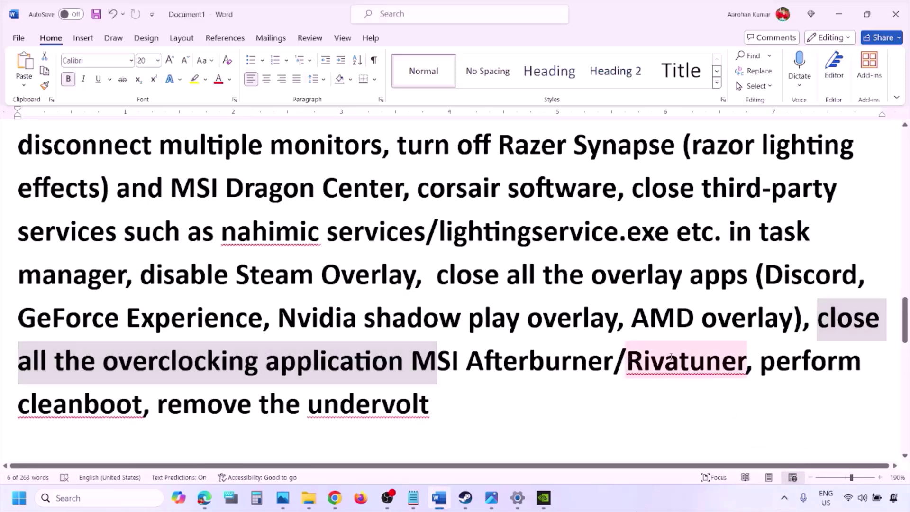
# Highlight the start of the "perform cleanboot" passage, then search Windows for "system" and open System Configuration.
pyautogui.moveTo(627, 361); pyautogui.dragTo(837, 368)
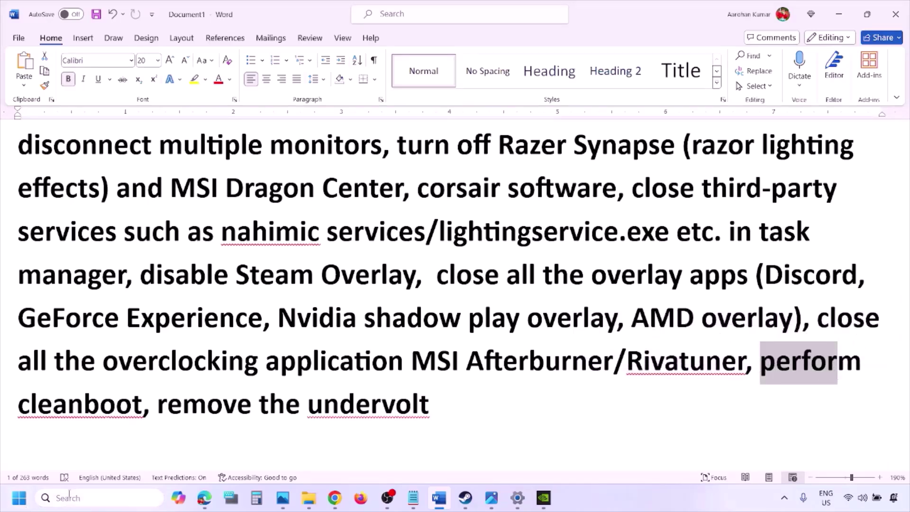
pyautogui.click(53, 495)
pyautogui.write('ystem')
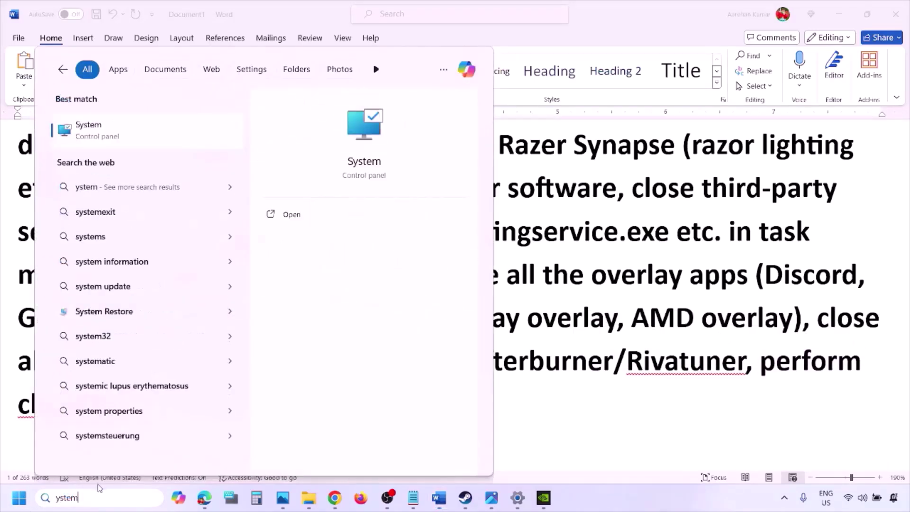
pyautogui.press('Home')
pyautogui.write('s')
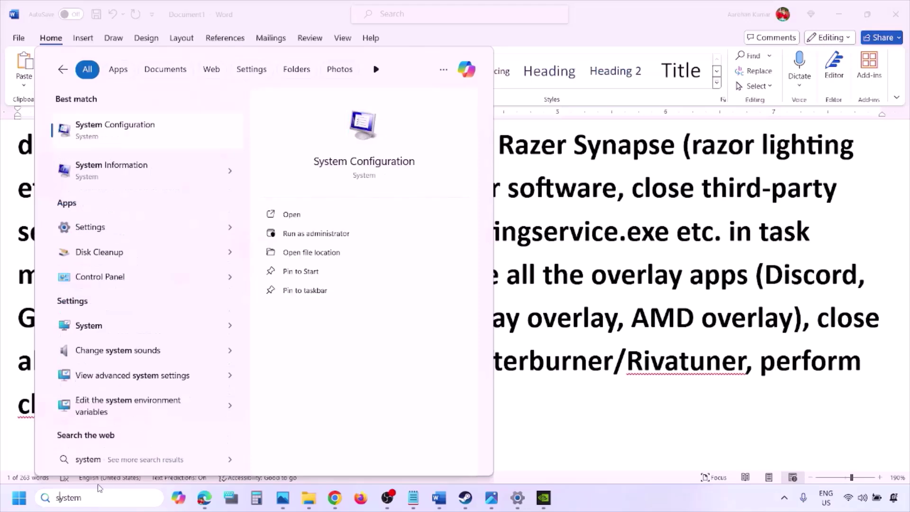
pyautogui.click(144, 131)
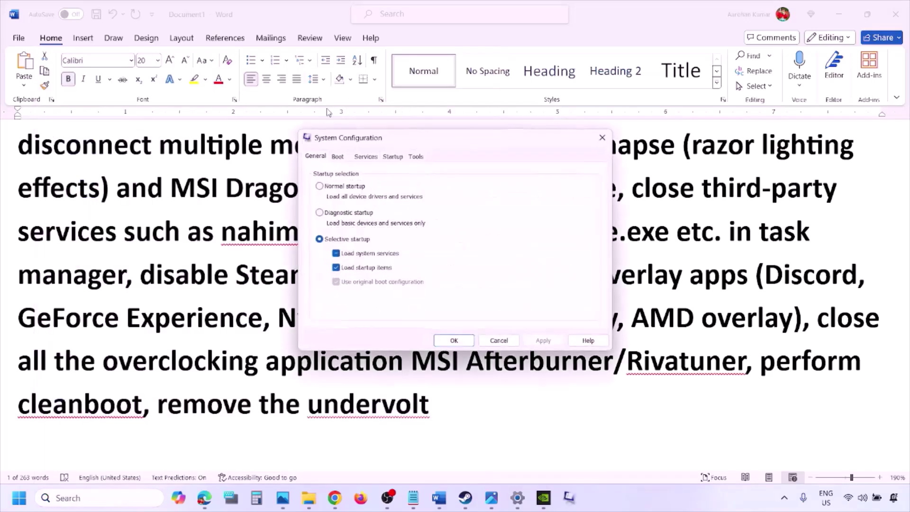
# Hide all Microsoft services in System Configuration's service list and accept the dialog.
pyautogui.click(373, 158)
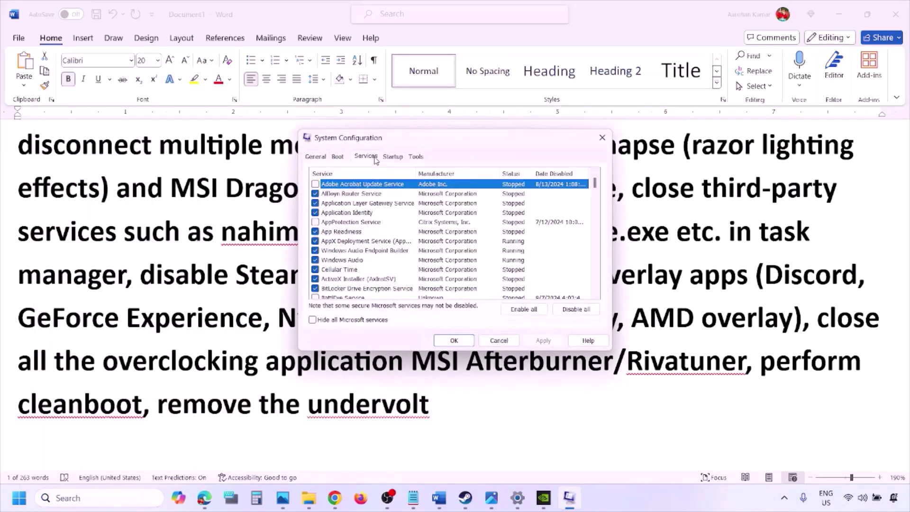
pyautogui.click(312, 321)
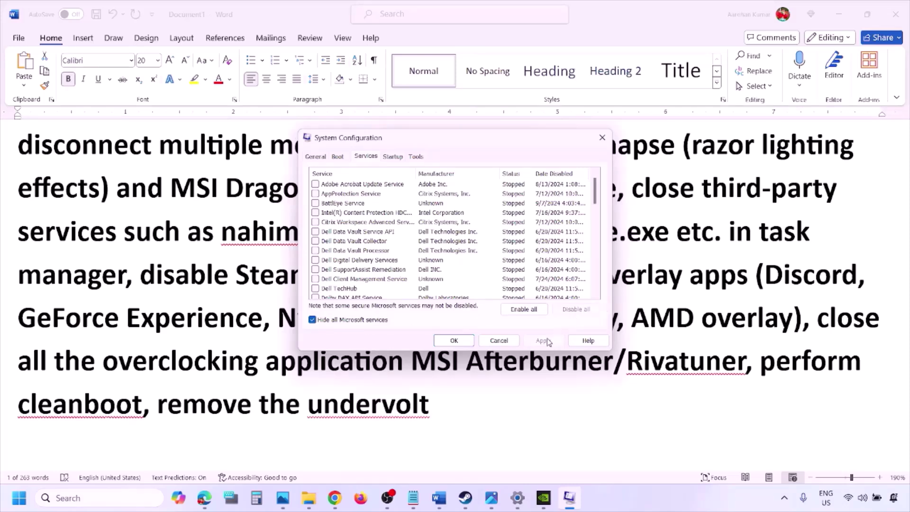
pyautogui.click(456, 340)
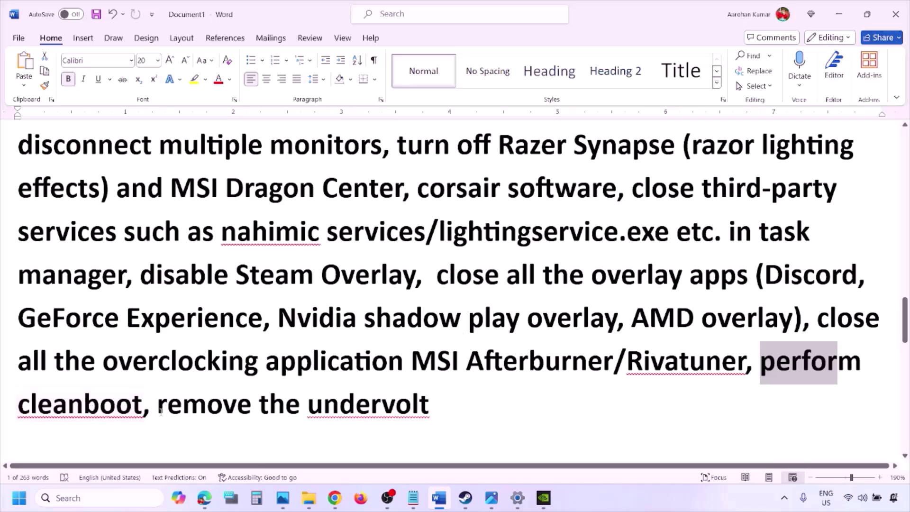
# Highlight "remove the undervolt" in Step 9, and go on to highlight the Step 10 heading about increasing the virtual memory.
pyautogui.moveTo(158, 406); pyautogui.dragTo(429, 406)
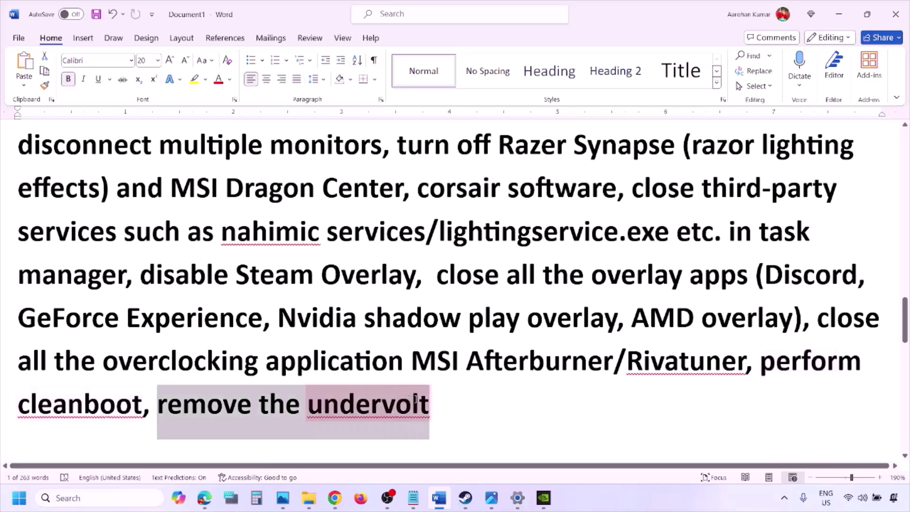
pyautogui.click(569, 404)
pyautogui.scroll(-5, 569, 404)
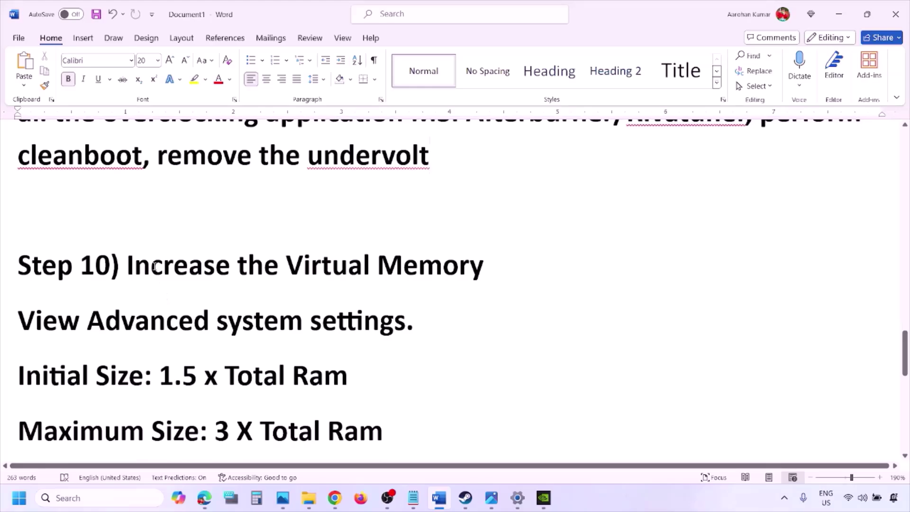
pyautogui.moveTo(155, 267); pyautogui.dragTo(484, 266)
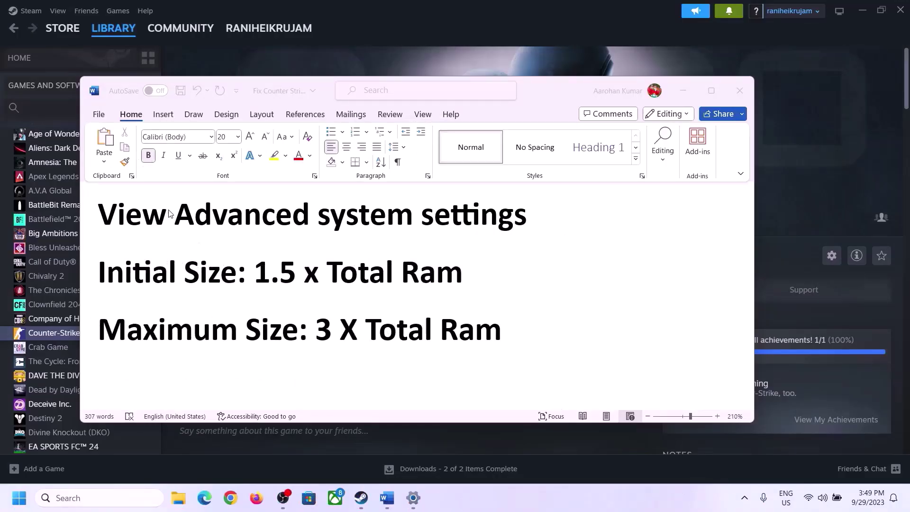
# Copy "View Advanced system settings" from the document into Windows search, open that result, and bring up its Performance Options.
pyautogui.click(110, 219)
pyautogui.moveTo(108, 219); pyautogui.dragTo(506, 225)
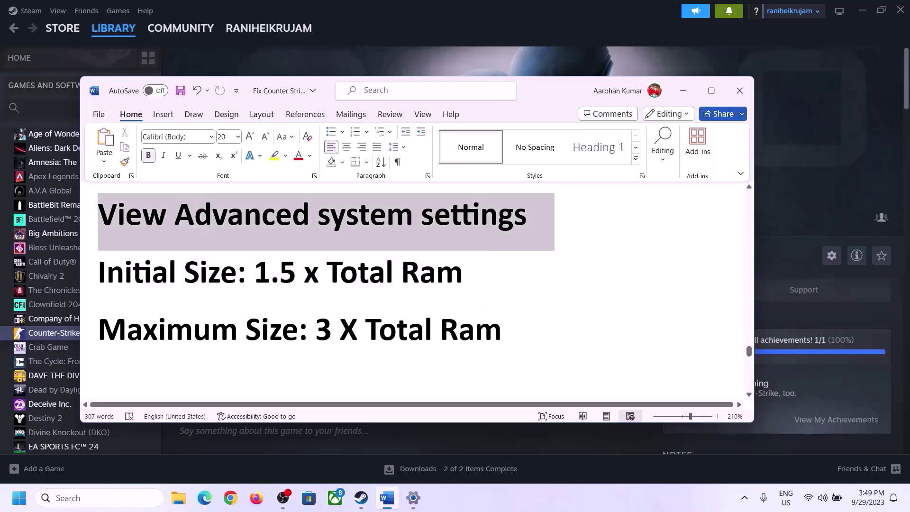
pyautogui.hotkey('ctrl', 'c')
pyautogui.click(109, 497)
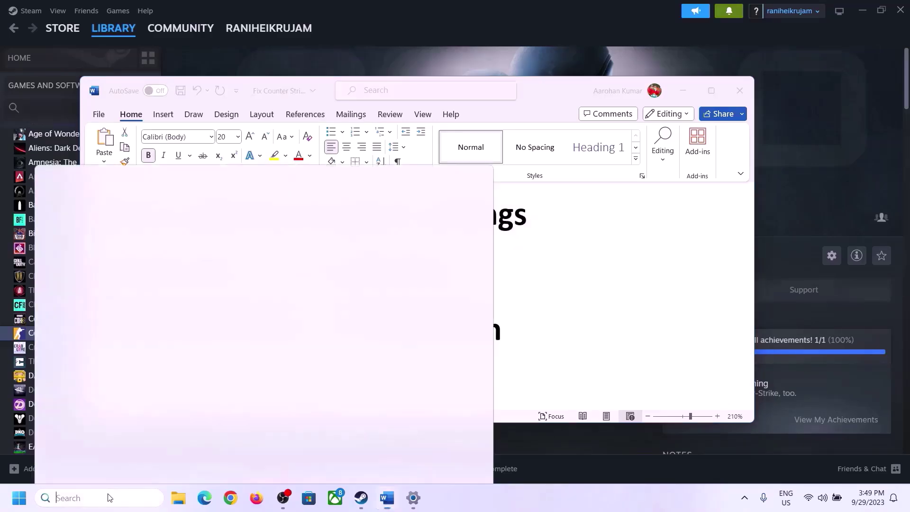
pyautogui.hotkey('ctrl', 'v')
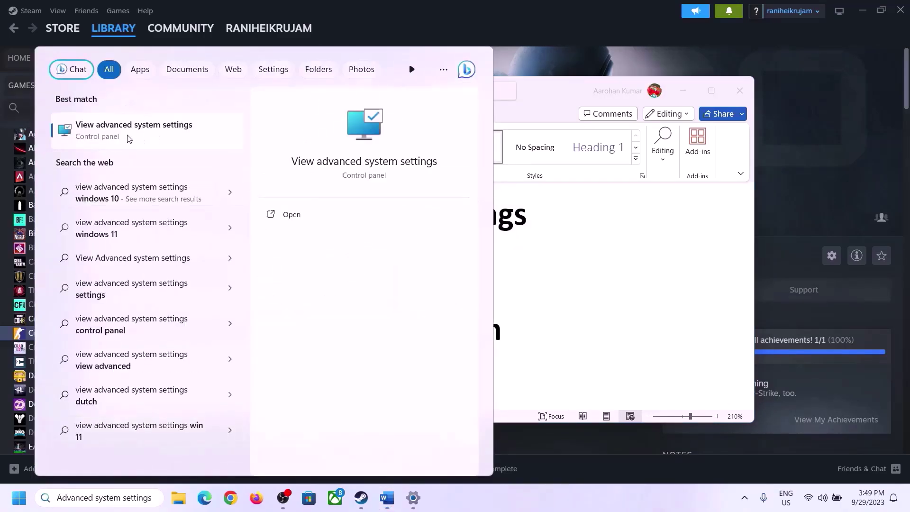
pyautogui.click(128, 138)
pyautogui.moveTo(191, 94); pyautogui.dragTo(408, 166)
pyautogui.click(506, 240)
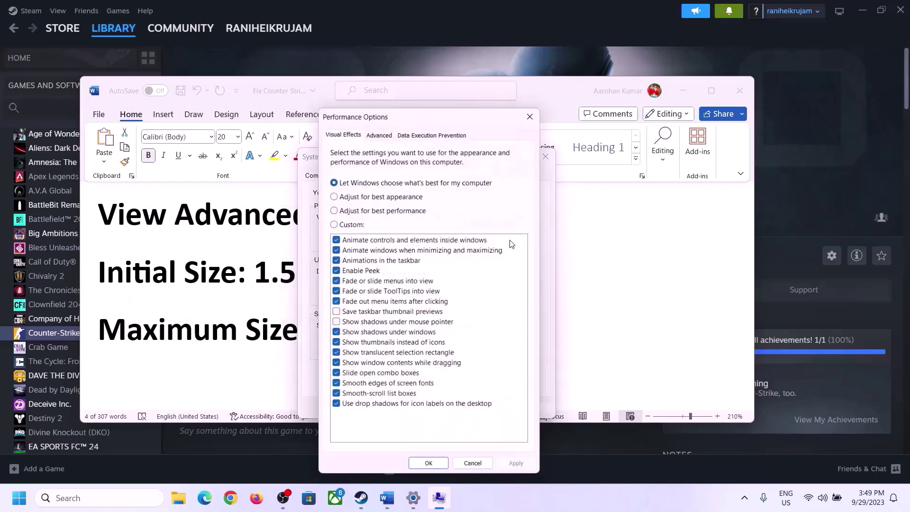
# Open the Virtual Memory settings, turn off automatic paging file management, and choose a custom size for drive C.
pyautogui.click(381, 133)
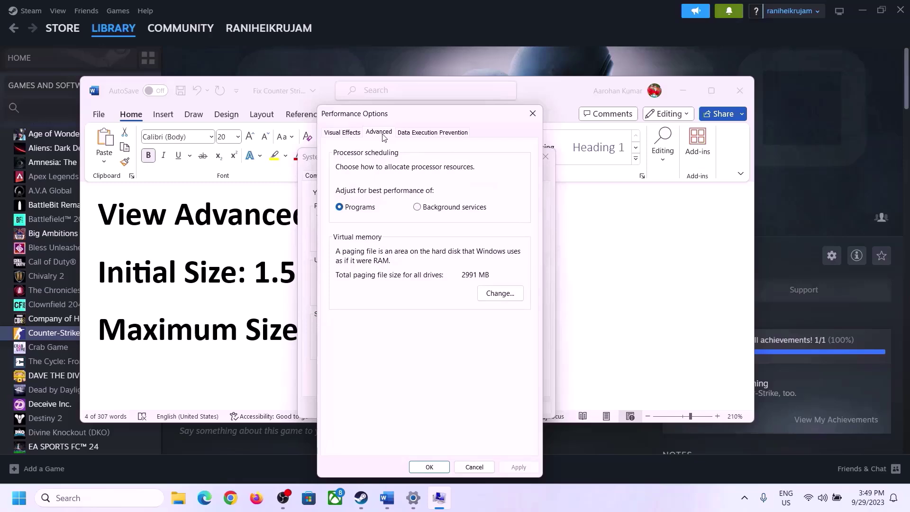
pyautogui.click(504, 294)
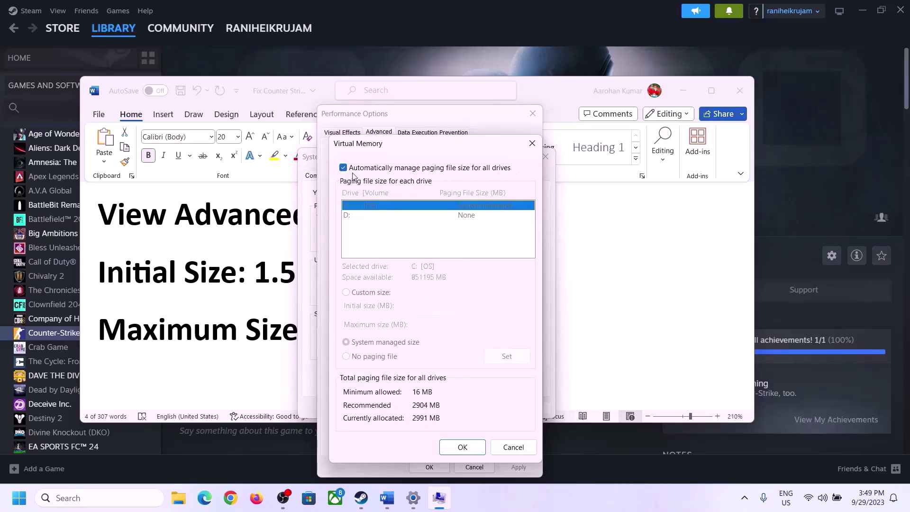
pyautogui.click(343, 169)
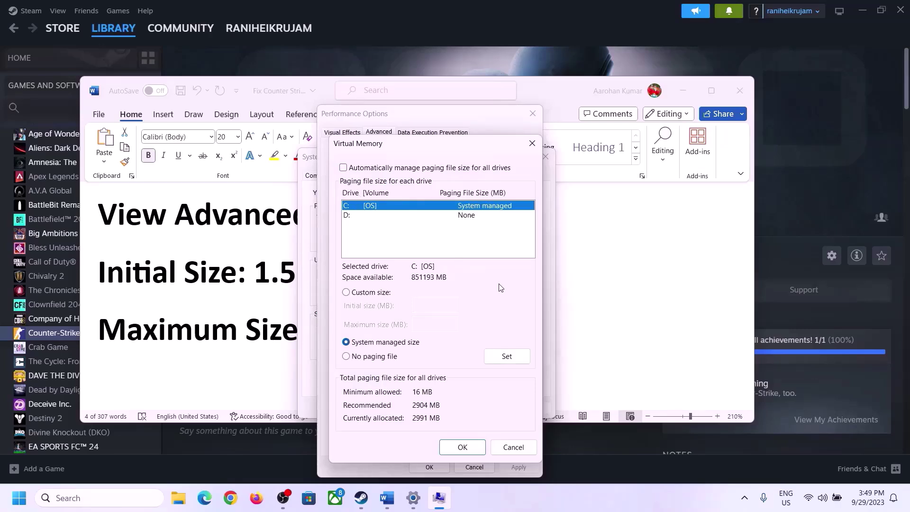
pyautogui.click(346, 293)
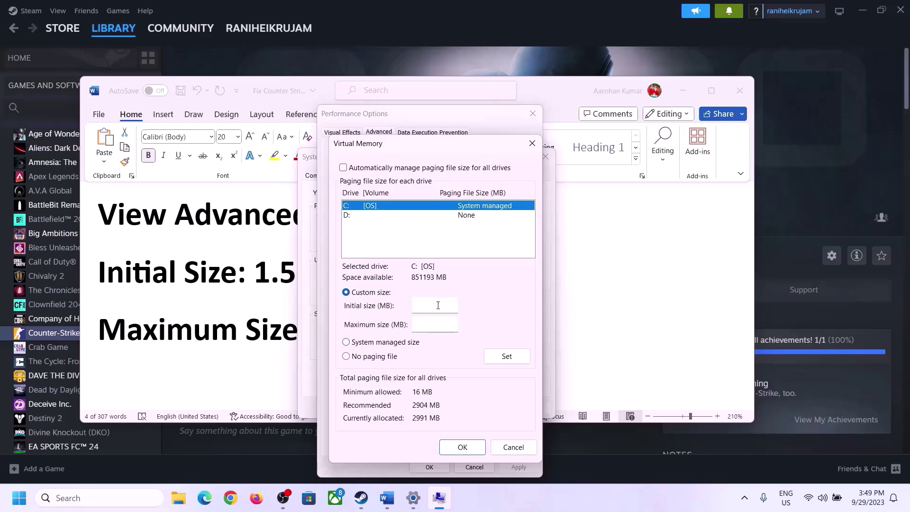
# Highlight the "1.5 x Total Ram" formula in the document, and look up the installed RAM on the About page of Settings.
pyautogui.click(264, 278)
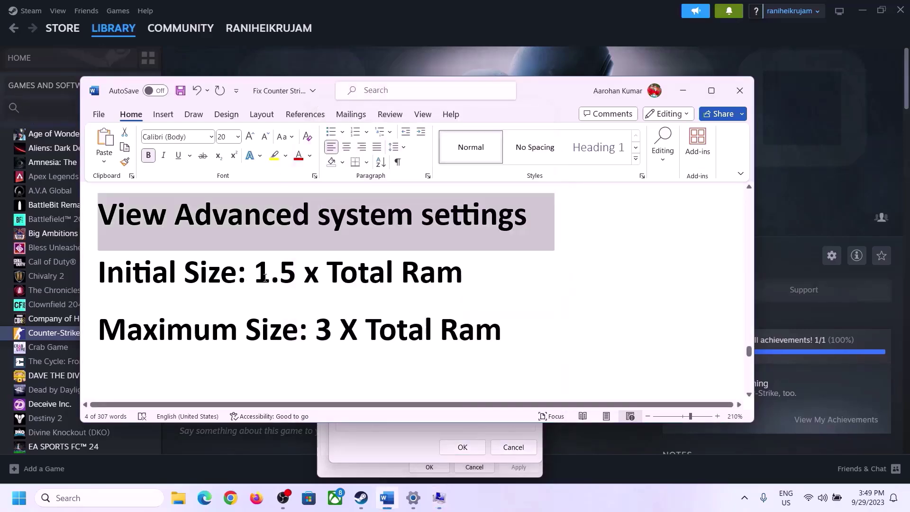
pyautogui.moveTo(264, 278); pyautogui.dragTo(421, 283)
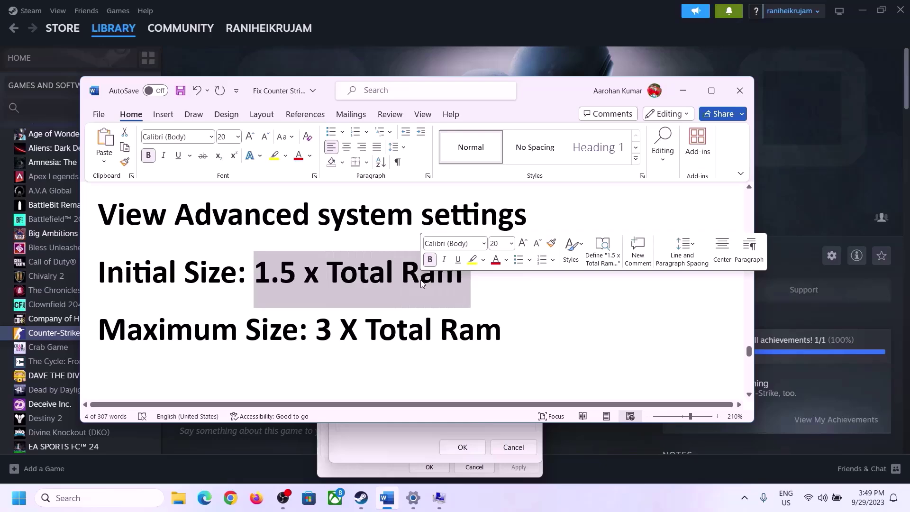
pyautogui.click(413, 500)
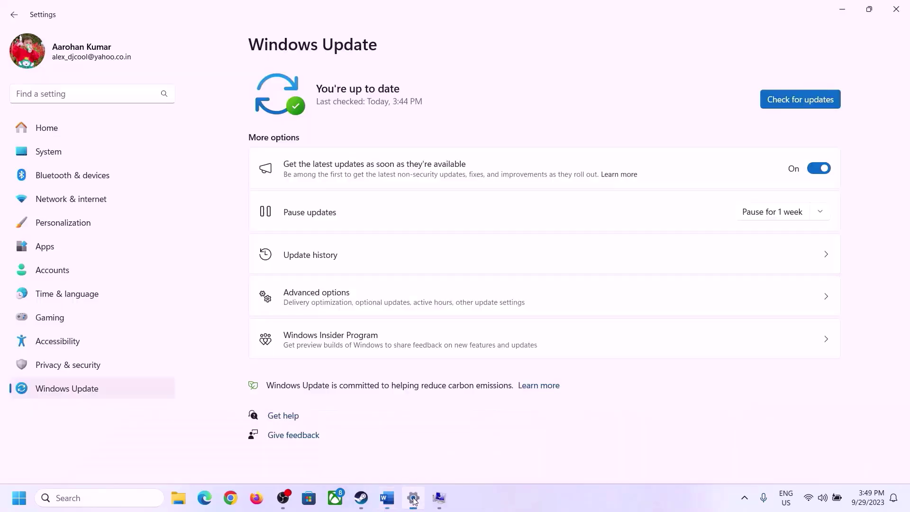
pyautogui.click(41, 157)
pyautogui.scroll(-8, 315, 407)
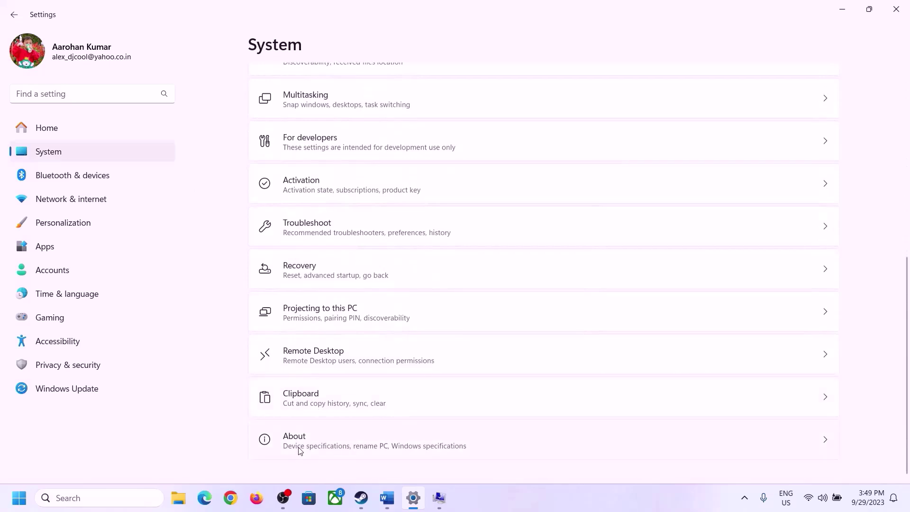
pyautogui.click(300, 448)
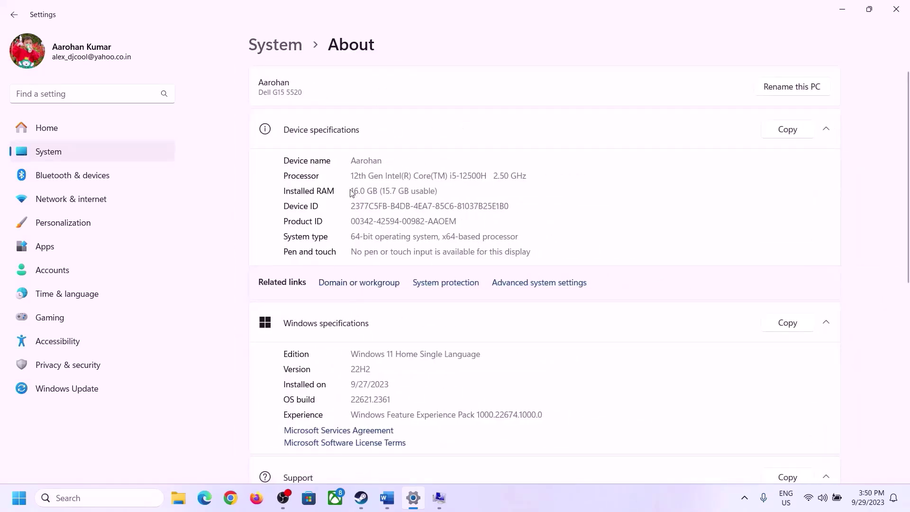
pyautogui.moveTo(358, 191); pyautogui.dragTo(354, 191)
pyautogui.click(357, 190)
pyautogui.moveTo(360, 186); pyautogui.dragTo(347, 185)
# Run "calc" to open Calculator, place it beside the Virtual Memory dialog, and recheck the initial size formula in the document.
pyautogui.click(439, 498)
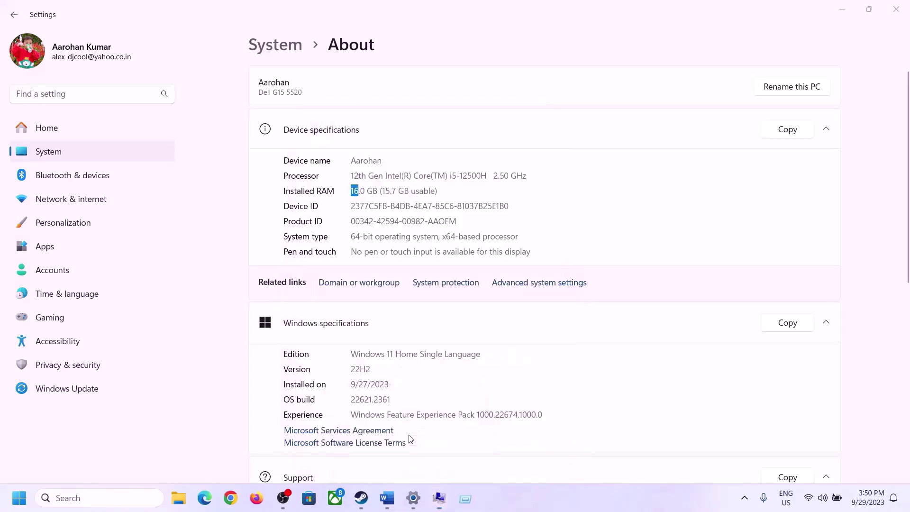
pyautogui.press('super+r')
pyautogui.write('cal')
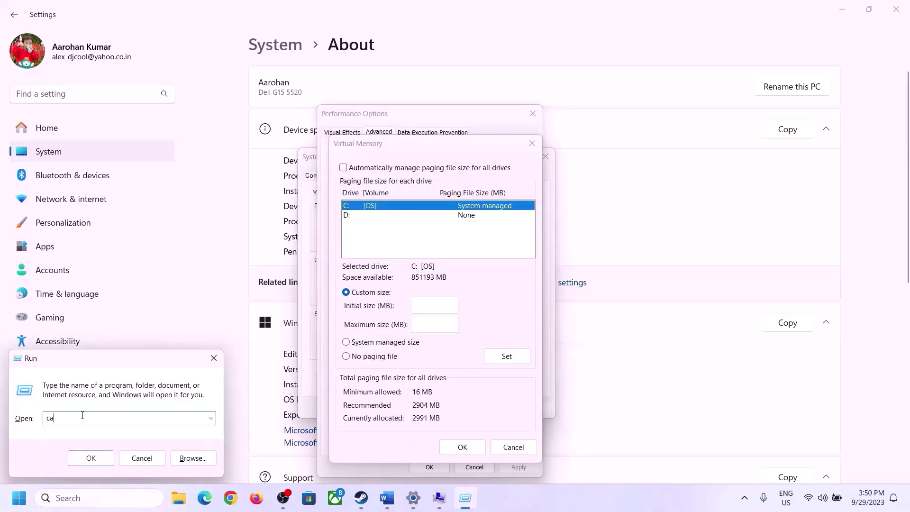
pyautogui.click(91, 457)
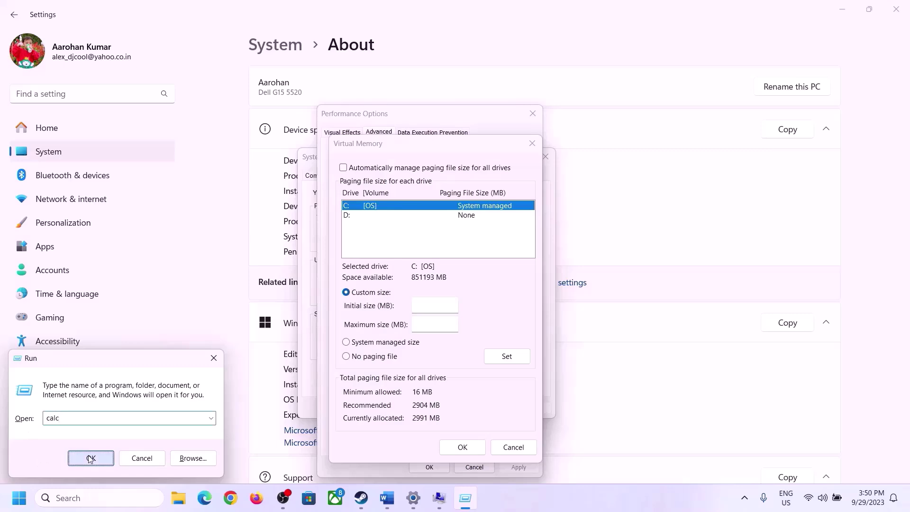
pyautogui.moveTo(114, 17); pyautogui.dragTo(664, 154)
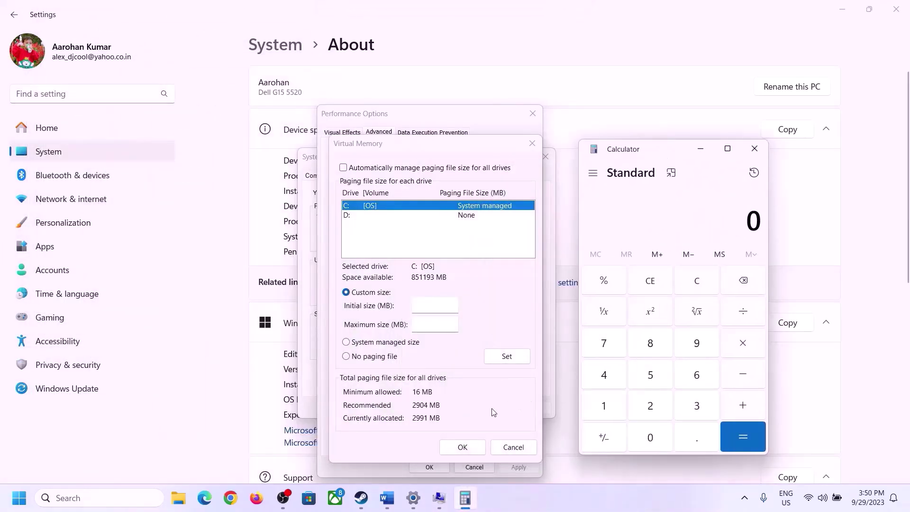
pyautogui.click(387, 498)
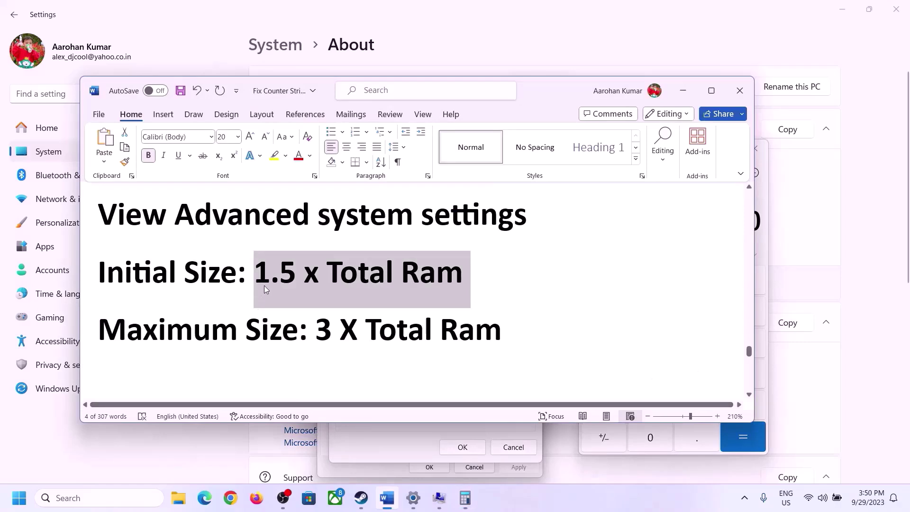
pyautogui.click(469, 501)
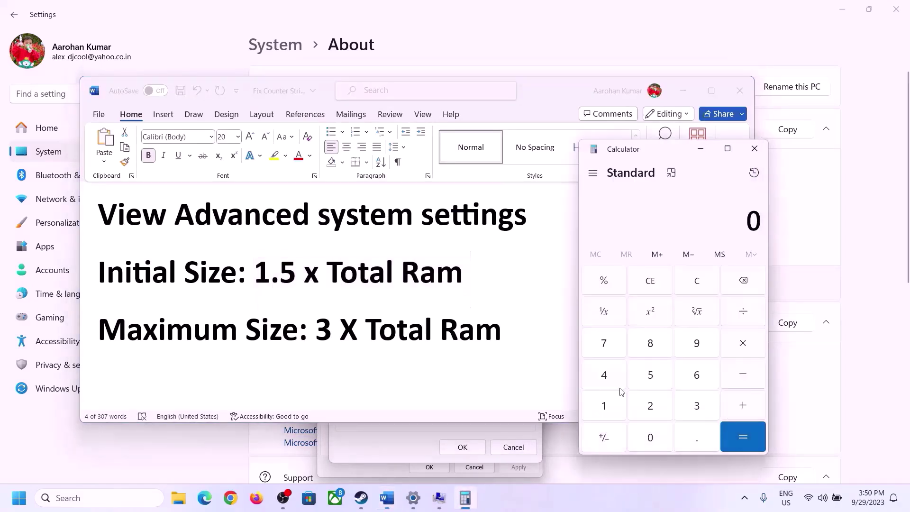
pyautogui.click(603, 406)
pyautogui.click(695, 377)
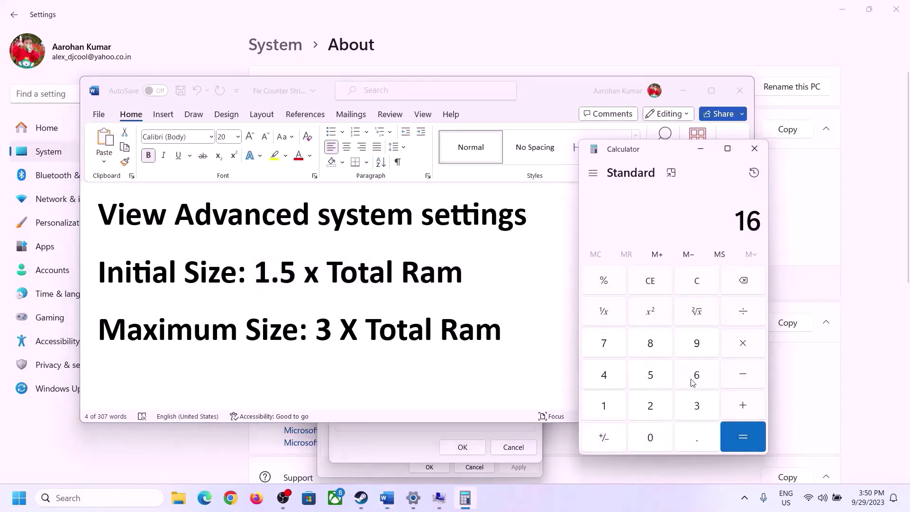
pyautogui.click(698, 287)
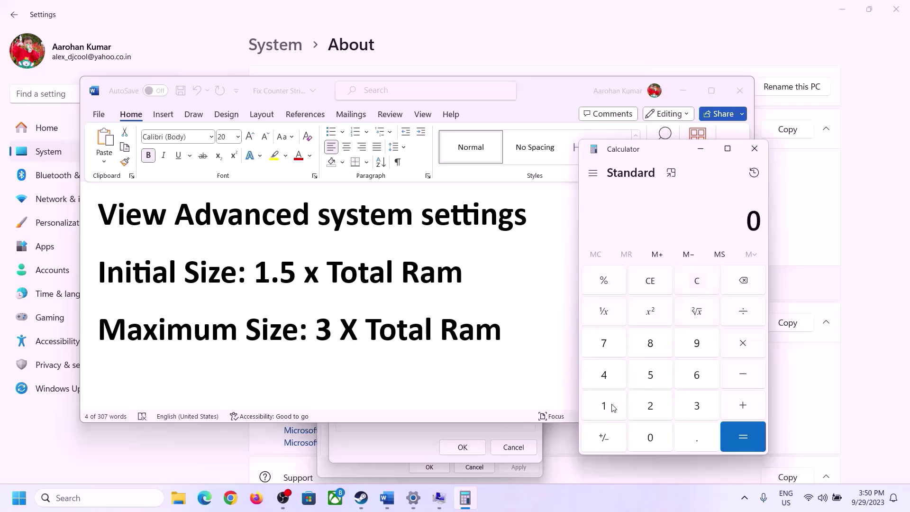
# Calculate 16 × 1024 in Calculator to convert the installed RAM to megabytes.
pyautogui.click(610, 406)
pyautogui.click(683, 380)
pyautogui.click(742, 348)
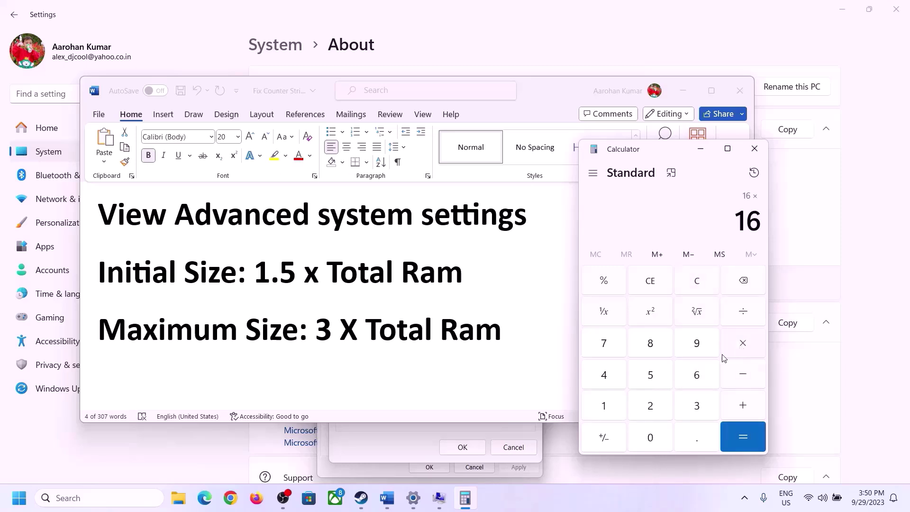
pyautogui.click(603, 407)
pyautogui.click(655, 441)
pyautogui.click(635, 400)
pyautogui.click(610, 380)
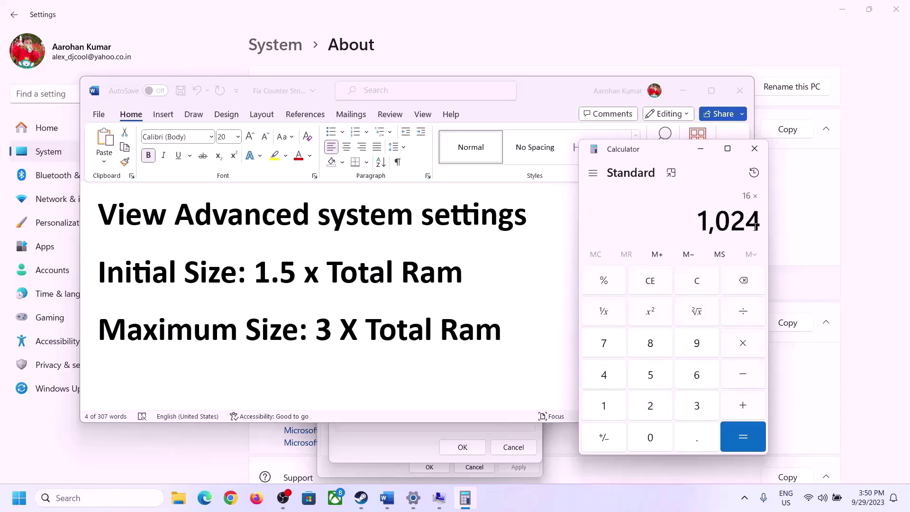
pyautogui.click(742, 437)
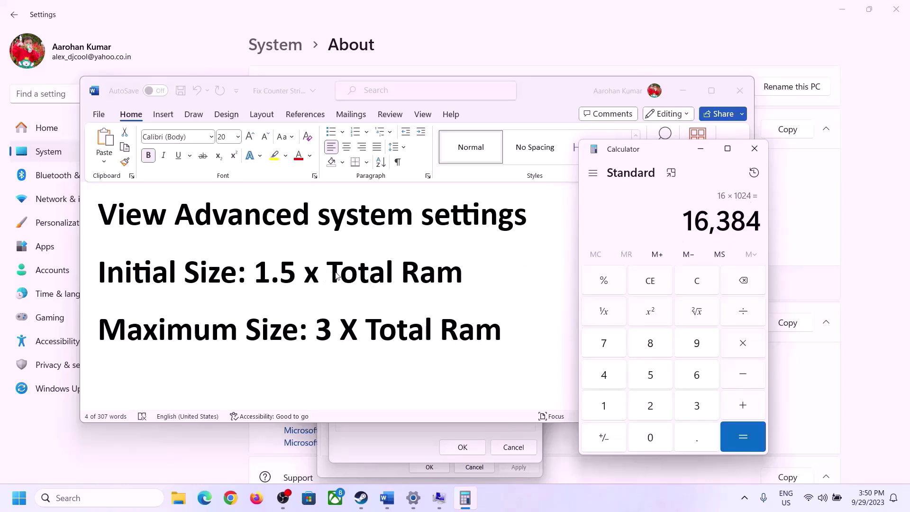
# Multiply the RAM size in megabytes by 1.5 in Calculator to get the initial size.
pyautogui.click(745, 348)
pyautogui.click(616, 411)
pyautogui.click(693, 444)
pyautogui.click(656, 379)
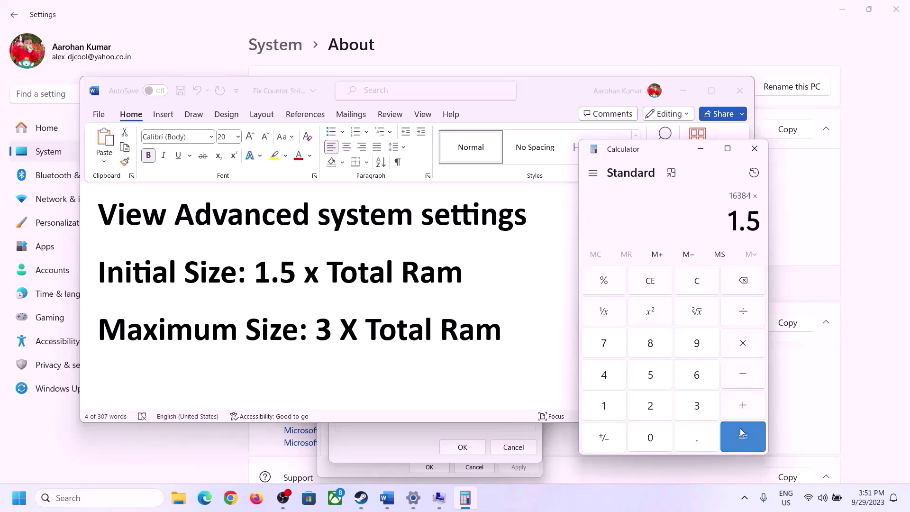
pyautogui.click(740, 419)
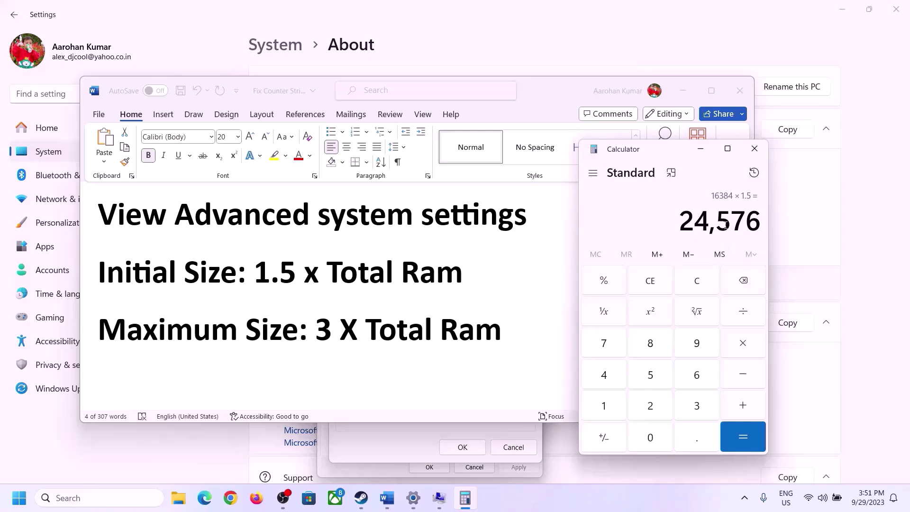
# Set the custom initial size for drive C to 24576 MB in the Virtual Memory dialog.
pyautogui.click(408, 436)
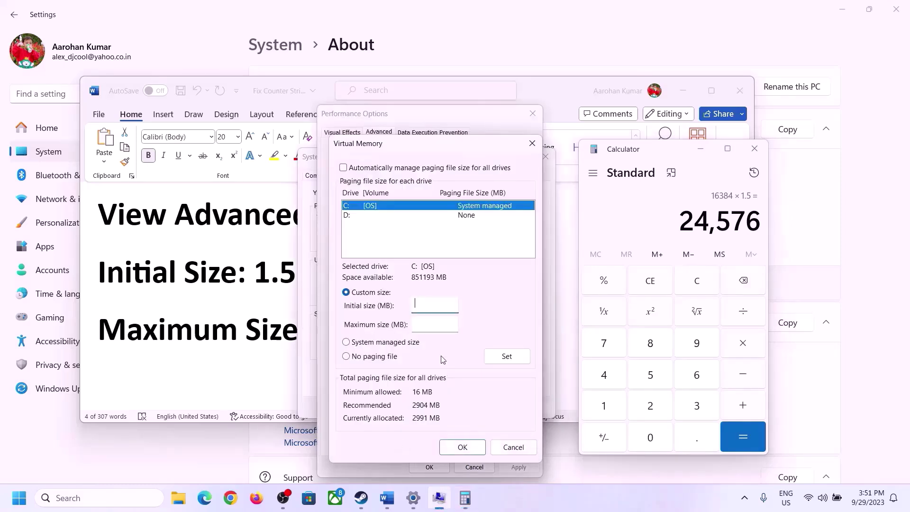
pyautogui.click(428, 300)
pyautogui.write('24576')
pyautogui.click(456, 323)
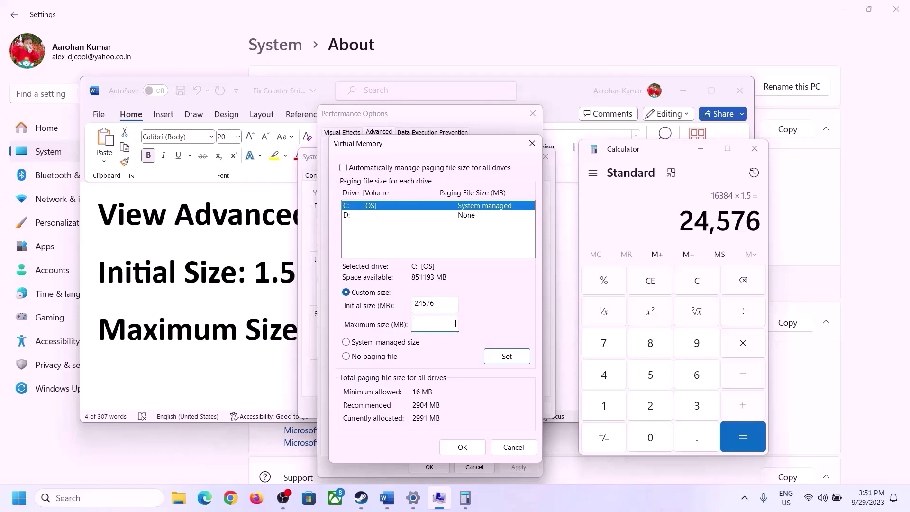
# Review the maximum size formula in the document, clear Calculator, and recheck the installed RAM in Settings.
pyautogui.click(261, 334)
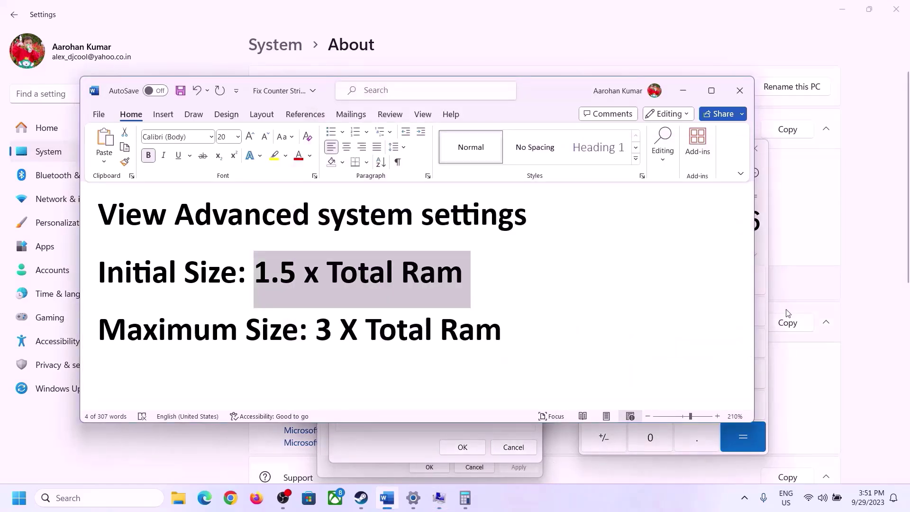
pyautogui.click(764, 246)
pyautogui.click(697, 281)
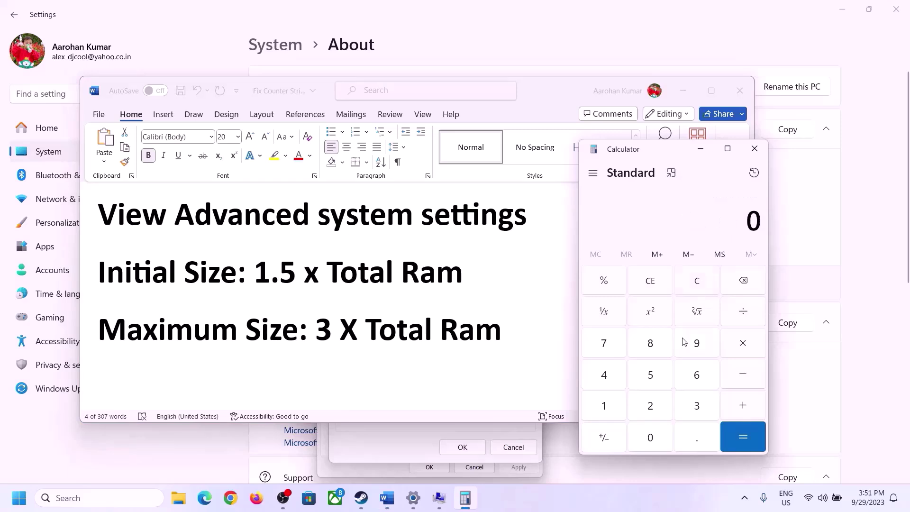
pyautogui.click(413, 497)
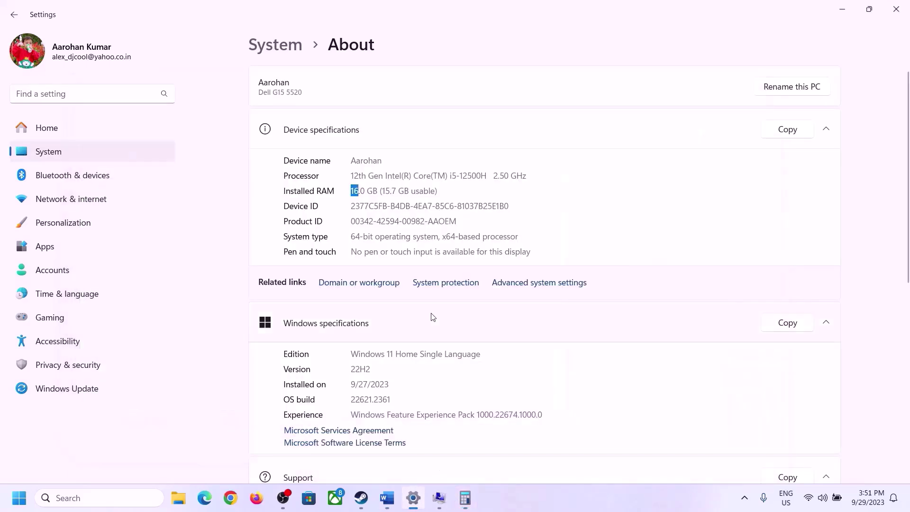
# Return to Calculator and work out 16 × 1024 again as the basis for the maximum size.
pyautogui.click(467, 501)
pyautogui.click(613, 403)
pyautogui.click(694, 374)
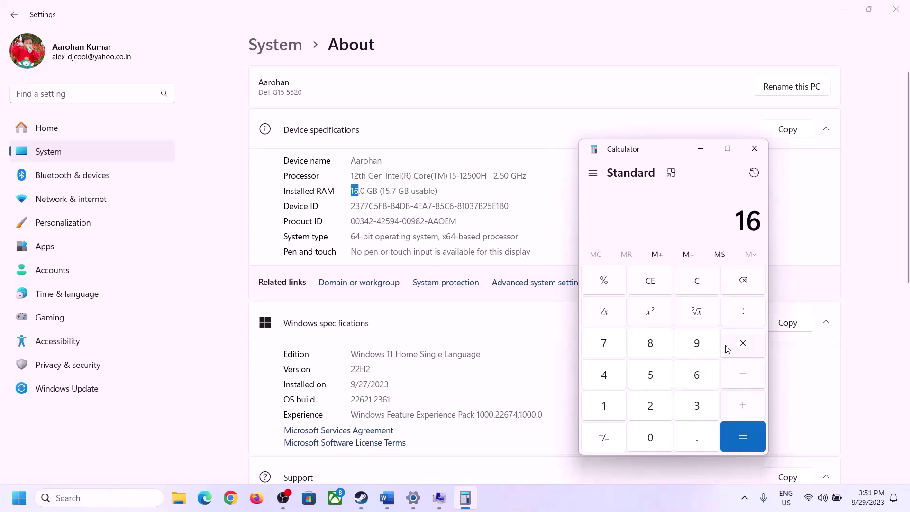
pyautogui.click(737, 342)
pyautogui.click(608, 403)
pyautogui.click(644, 432)
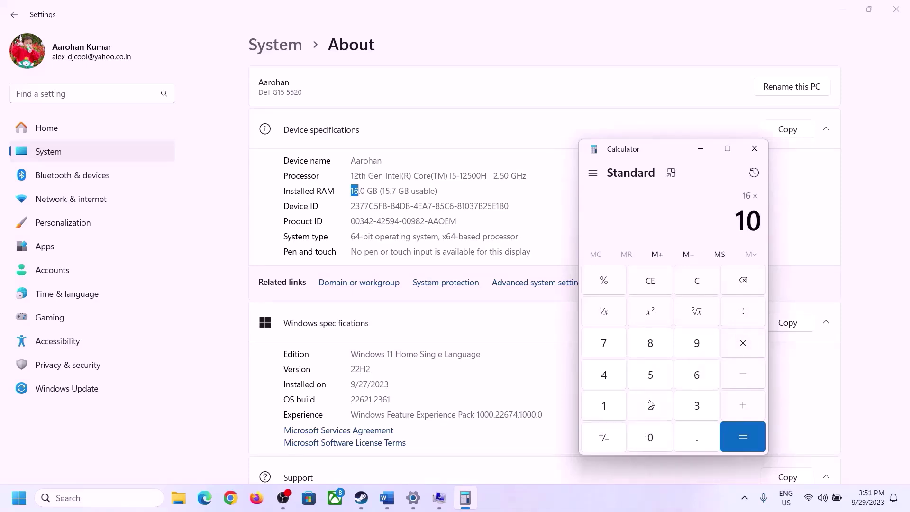
pyautogui.click(650, 405)
pyautogui.click(606, 376)
pyautogui.click(734, 438)
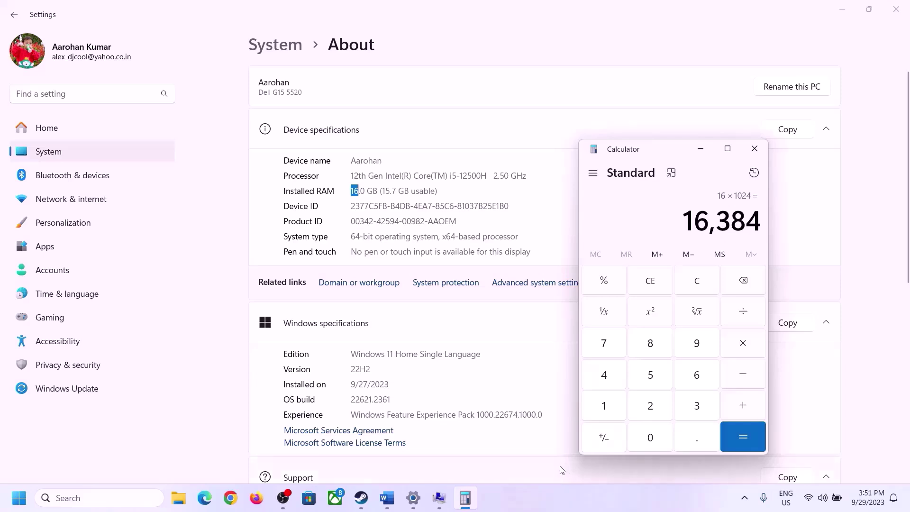
# Multiply the RAM size in megabytes by 3 per the document's formula, and set the custom maximum size to 49152 MB.
pyautogui.click(387, 498)
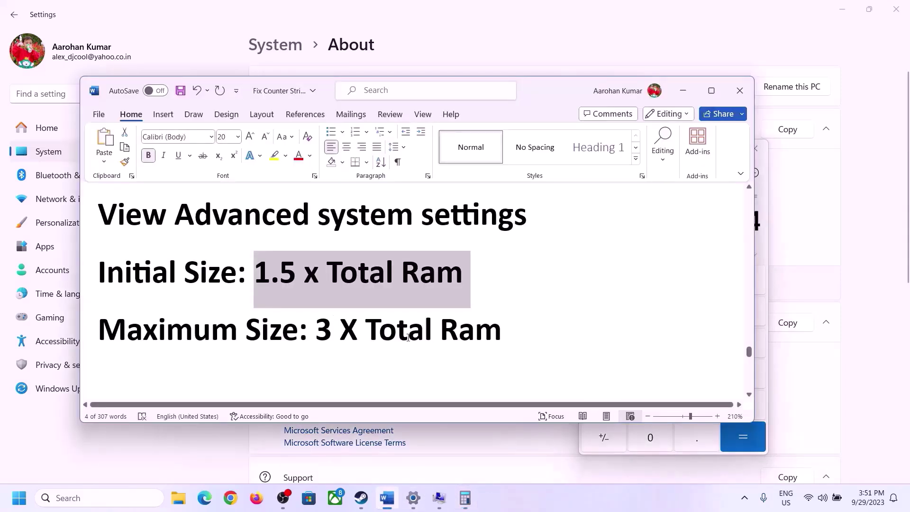
pyautogui.click(465, 497)
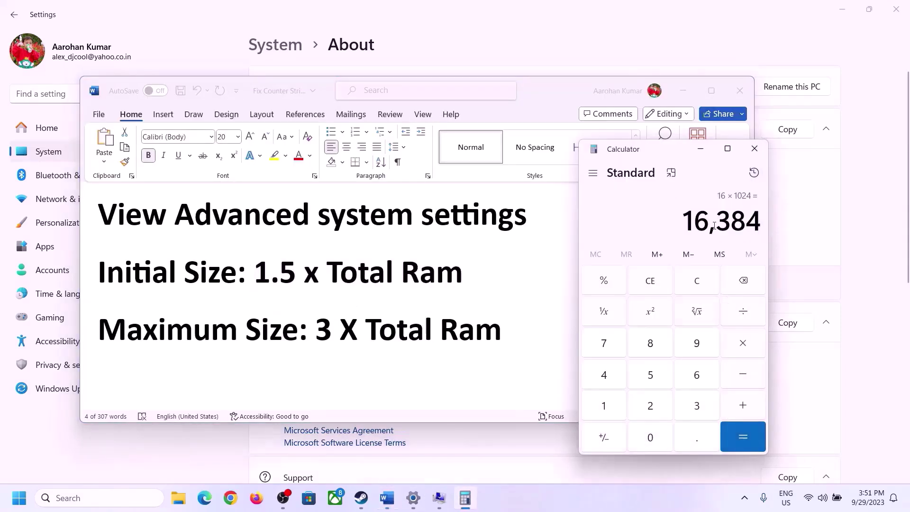
pyautogui.click(744, 345)
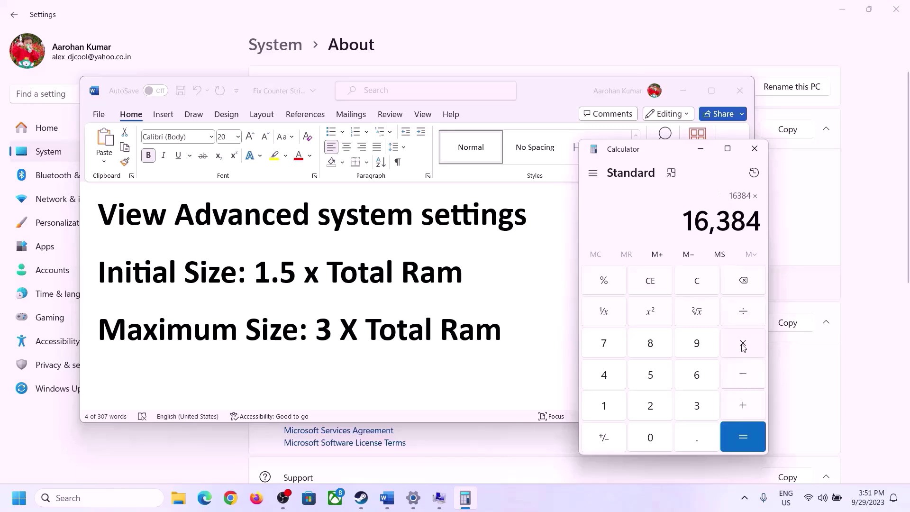
pyautogui.click(684, 409)
pyautogui.click(743, 434)
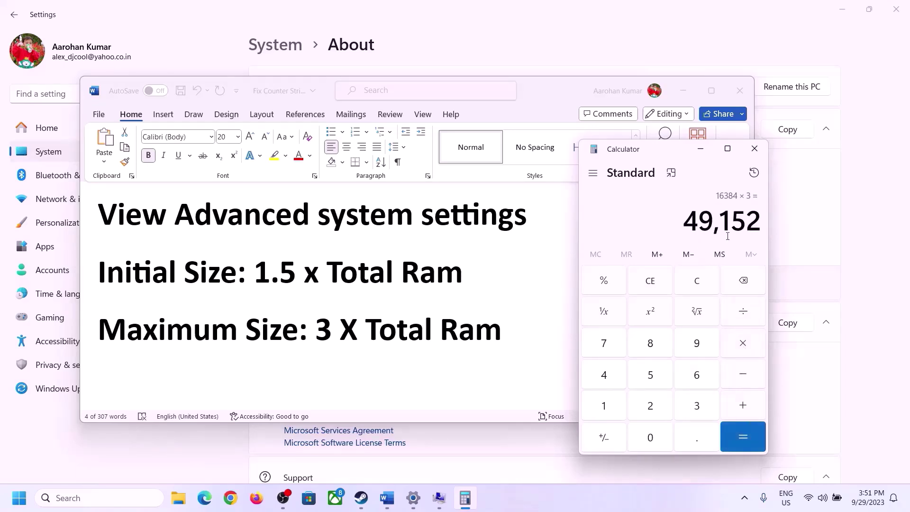
pyautogui.click(438, 499)
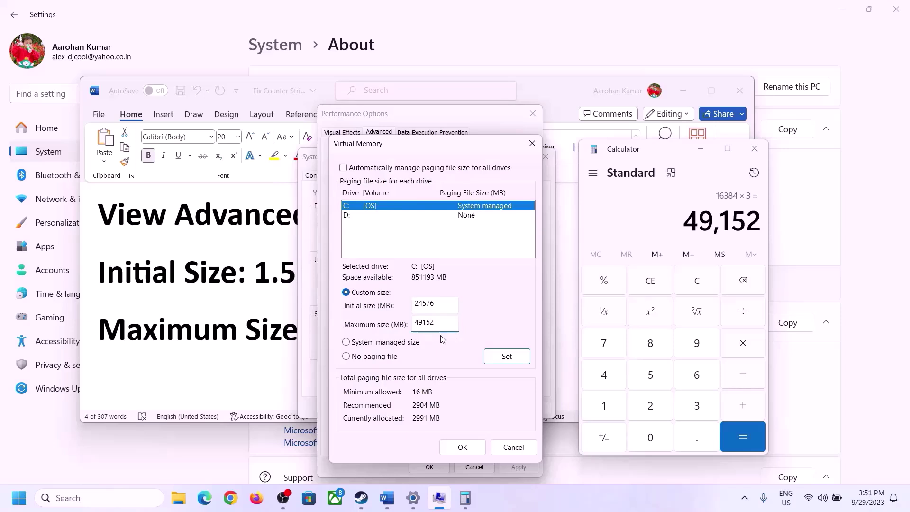
# Apply the custom paging file size to drive C, accept the open system dialogs, and dismiss the restart prompt without restarting.
pyautogui.click(507, 358)
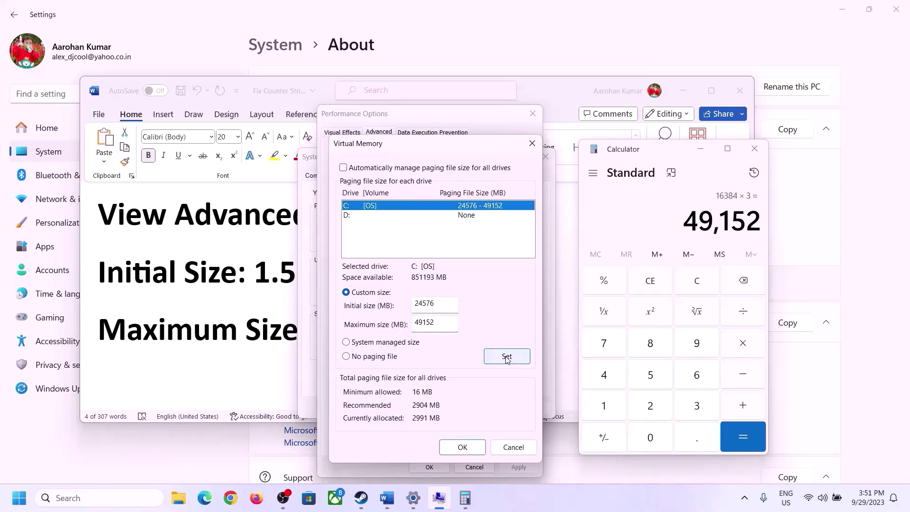
pyautogui.click(462, 447)
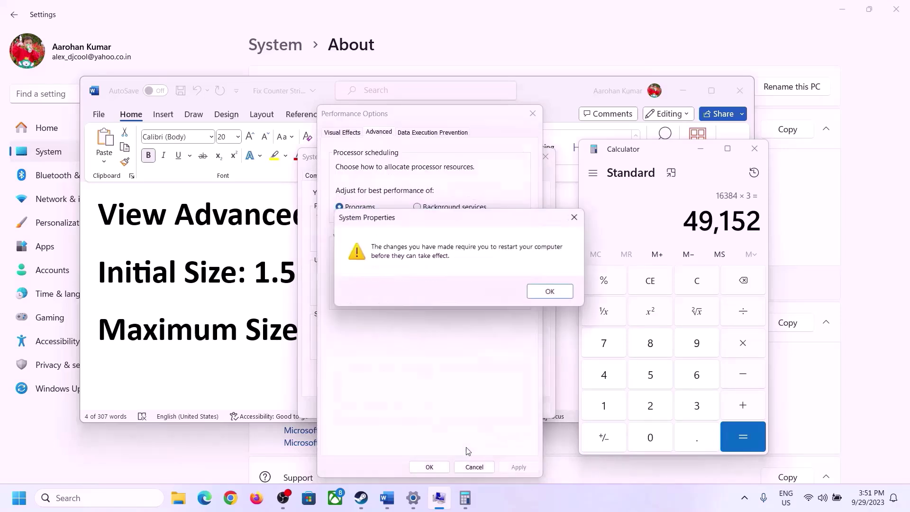
pyautogui.click(565, 293)
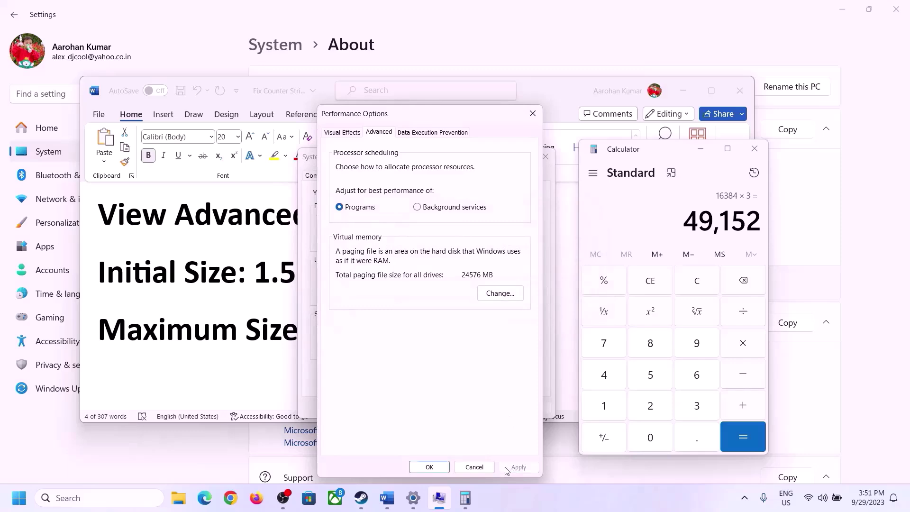
pyautogui.click(429, 467)
pyautogui.click(428, 406)
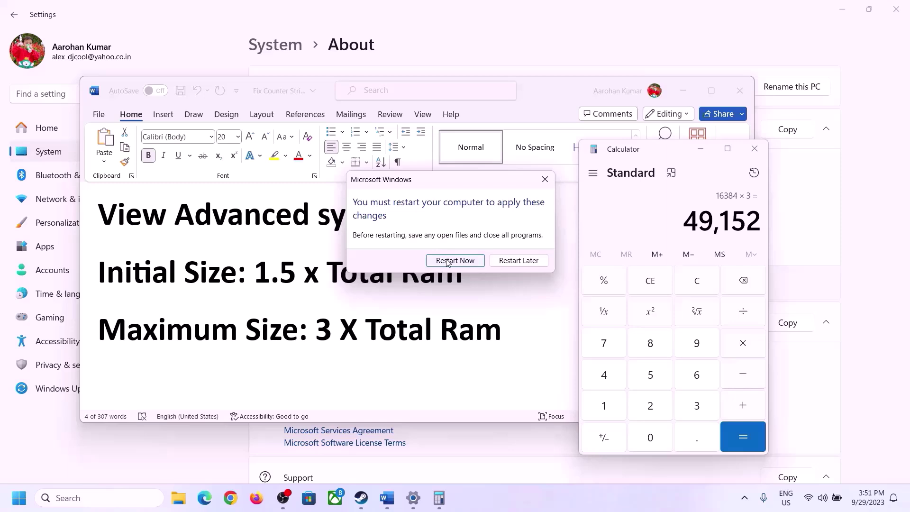
pyautogui.click(545, 179)
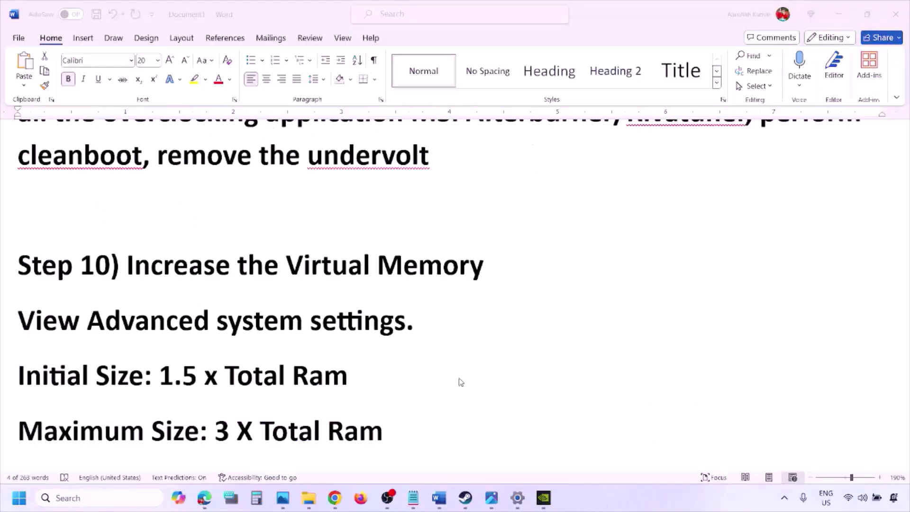
# Go to Step 11 in the Word document and highlight the "Update BIOS" text while reading it, then clear the selection.
pyautogui.scroll(-4, 316, 340)
pyautogui.click(145, 348)
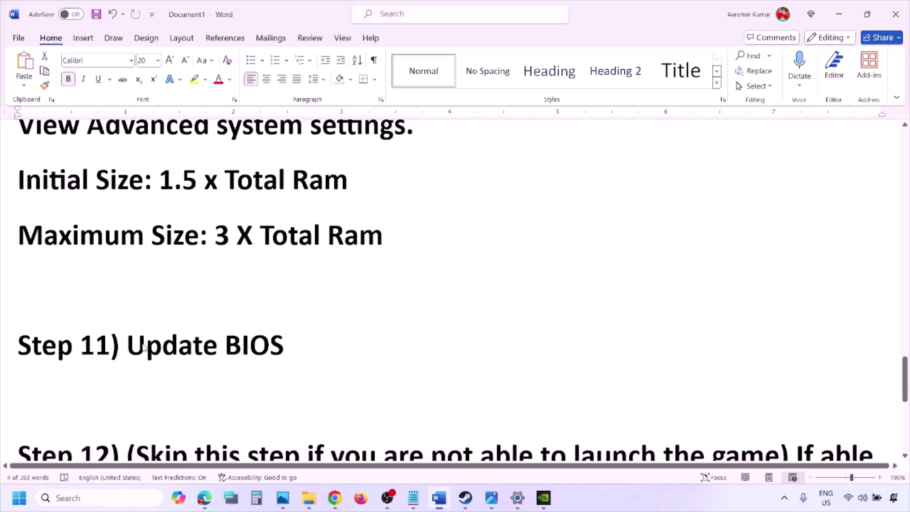
pyautogui.moveTo(126, 346); pyautogui.dragTo(305, 342)
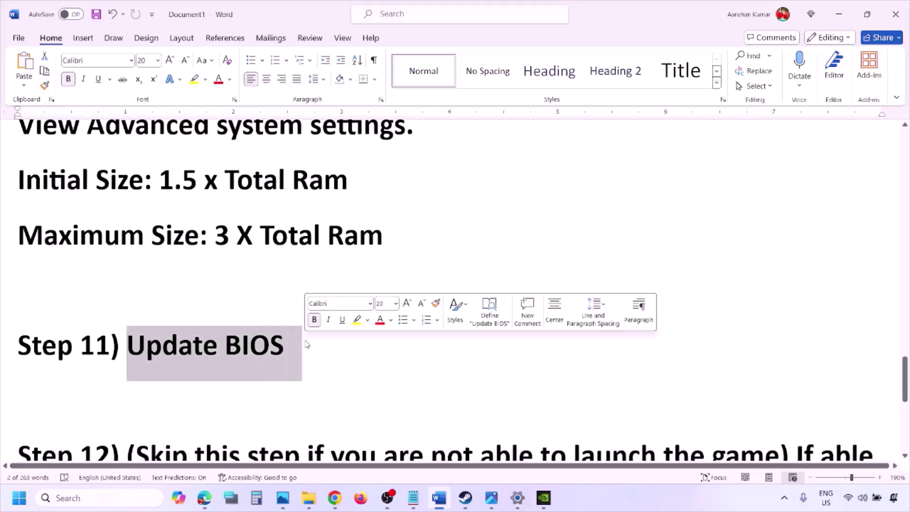
pyautogui.click(307, 344)
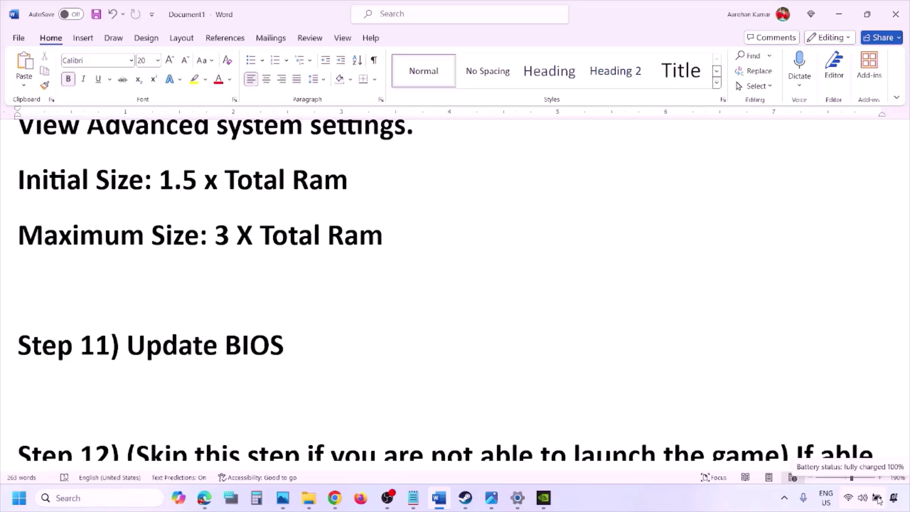
# Read Step 12 in the document and highlight its advice on switching to Windowed mode and lowering video settings.
pyautogui.click(713, 499)
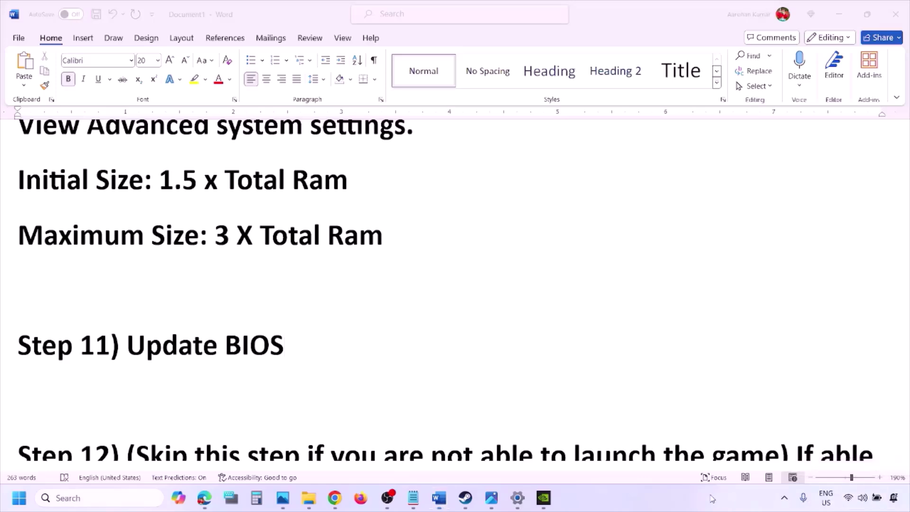
pyautogui.scroll(-3, 398, 368)
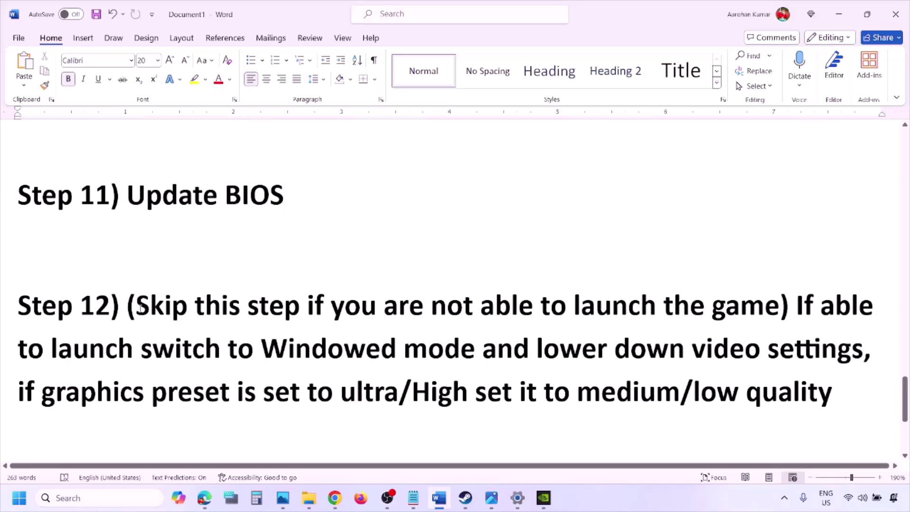
pyautogui.moveTo(137, 305); pyautogui.dragTo(865, 351)
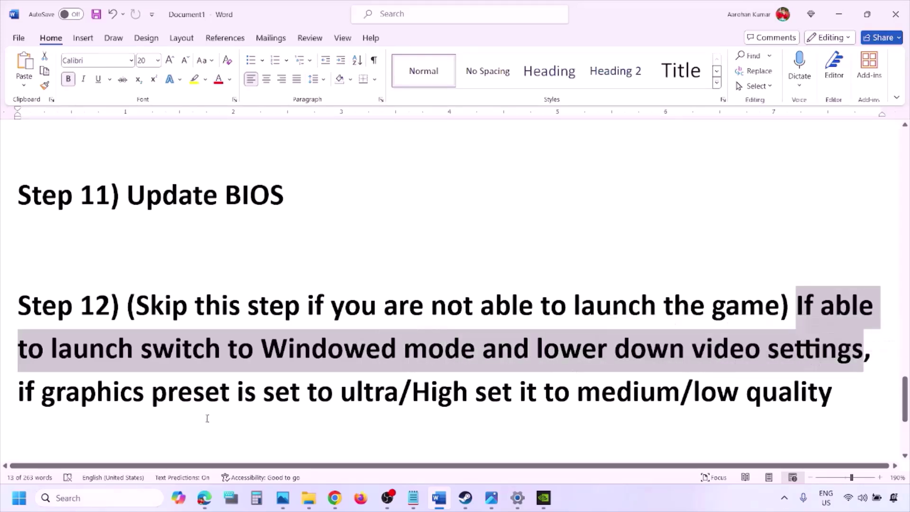